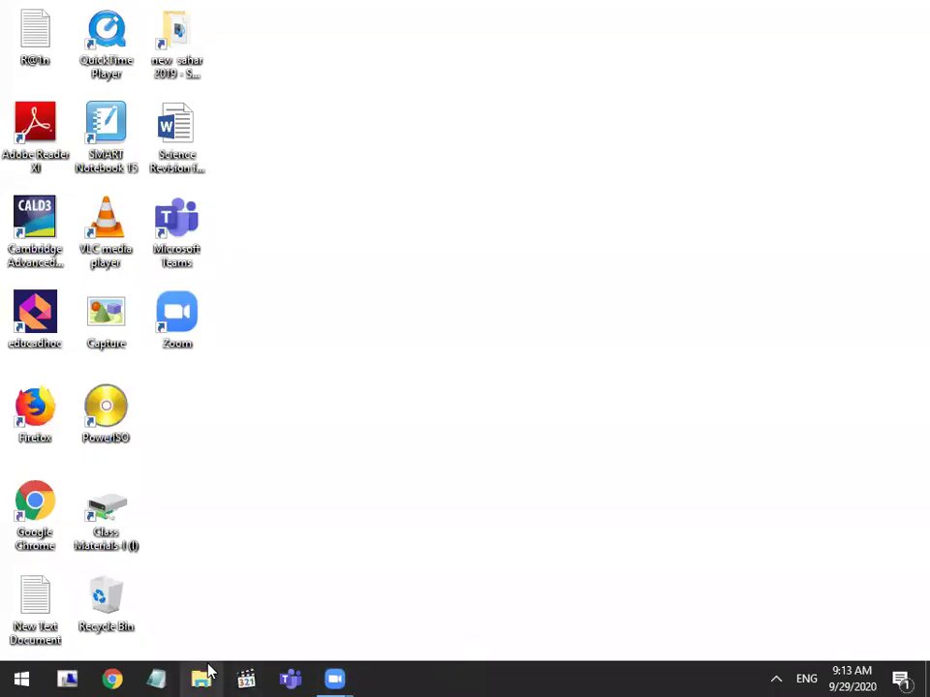
Open File Explorer and browse the Class Materials-I (I:) drive to the teacher's folder at the end of the English folder
left_click(201, 678)
scroll(416, 445, "down", 3)
scroll(296, 525, "down", 2)
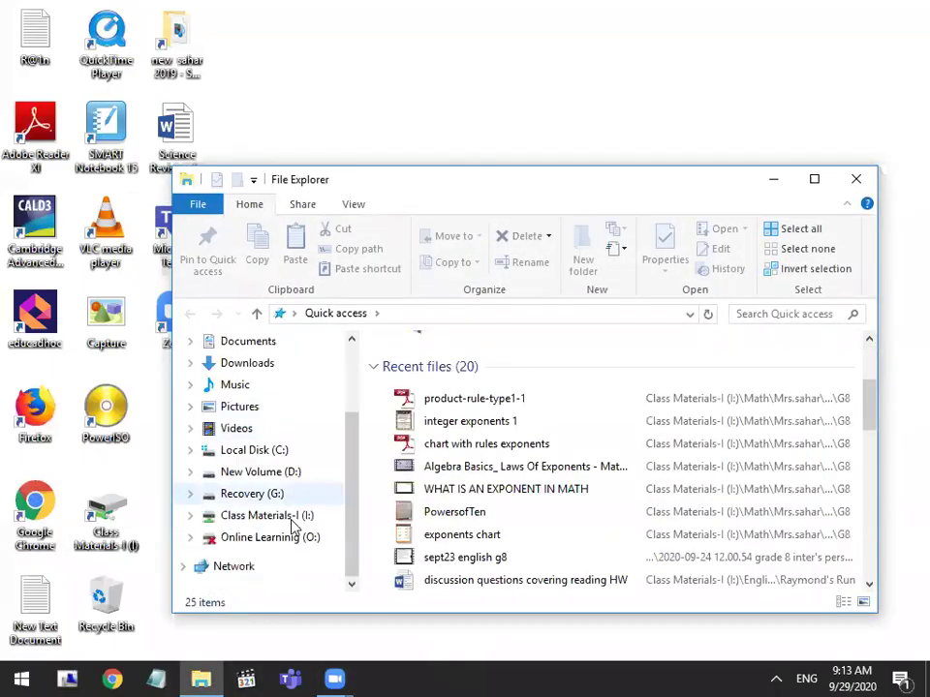
scroll(293, 530, "up", 1)
scroll(291, 528, "down", 2)
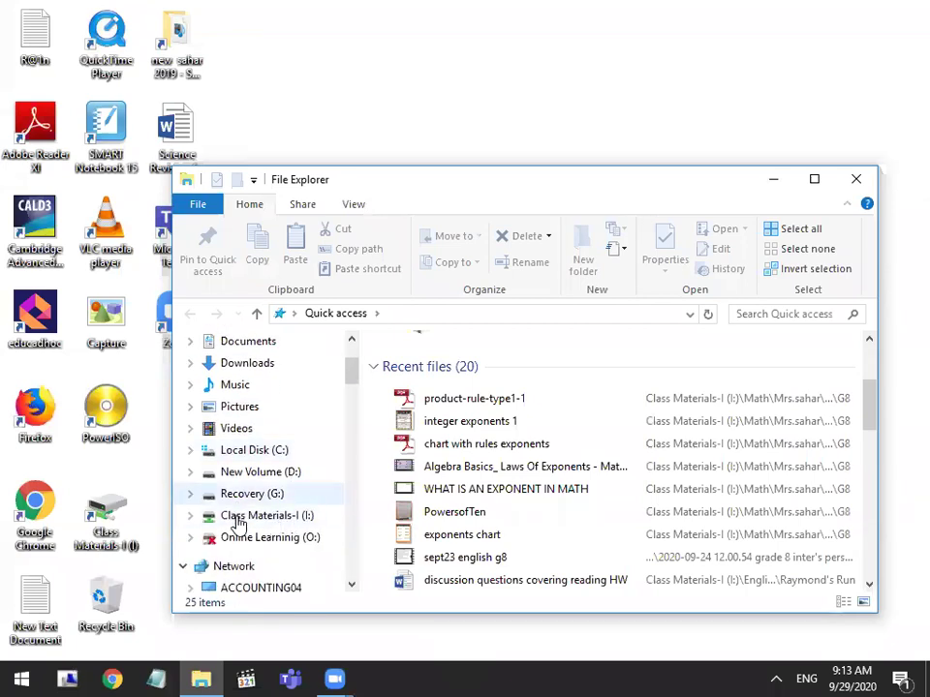
left_click(241, 515)
double_click(441, 448)
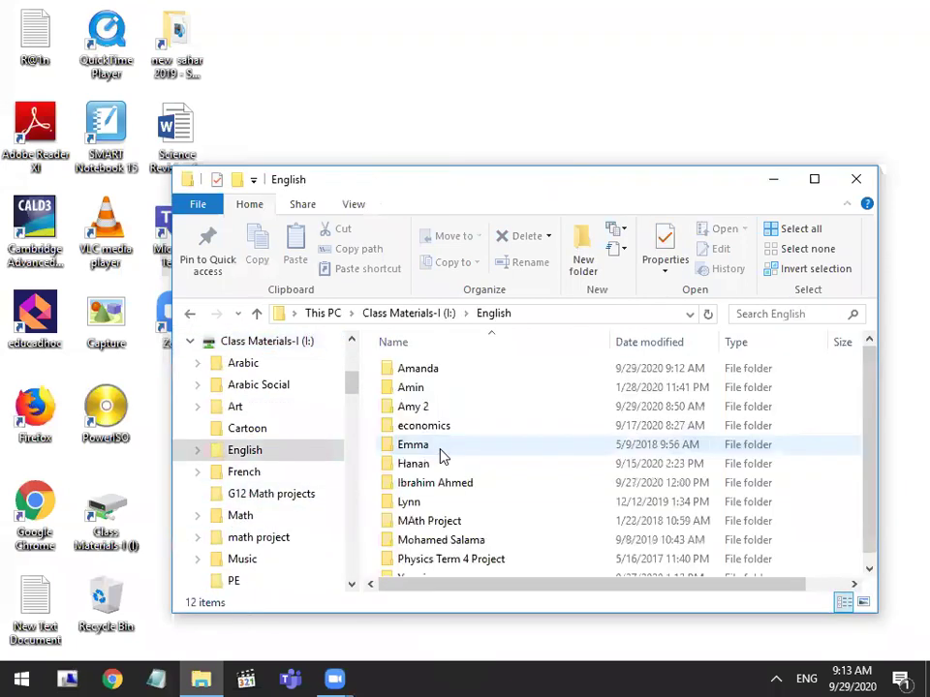
scroll(447, 543, "down", 1)
double_click(441, 567)
Search the teacher's folder for "raymond" and open the Raymonds Run PDF file
left_click(401, 503)
key("r")
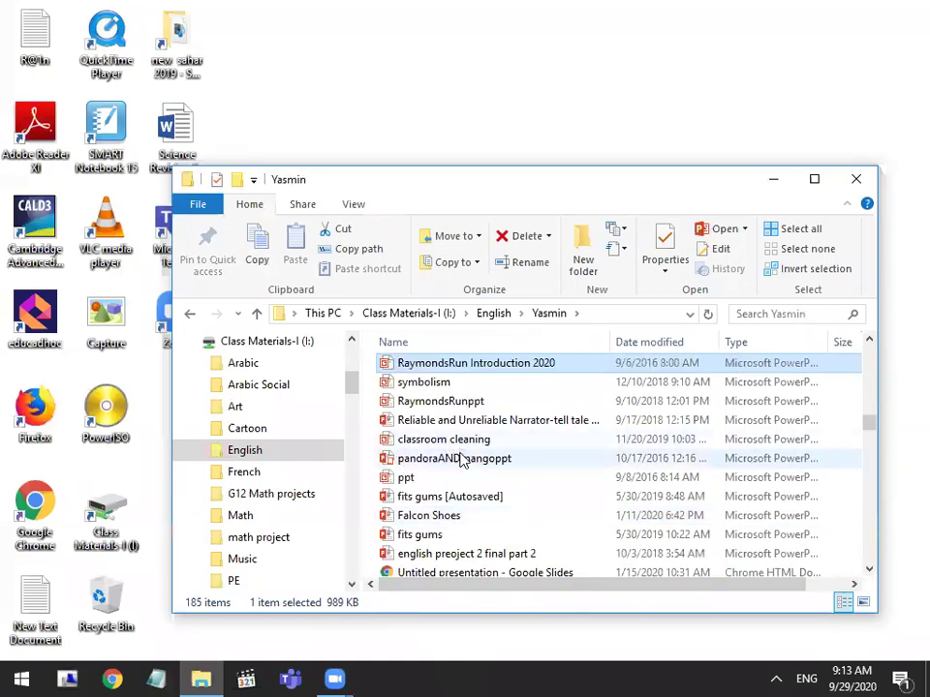
left_click(772, 312)
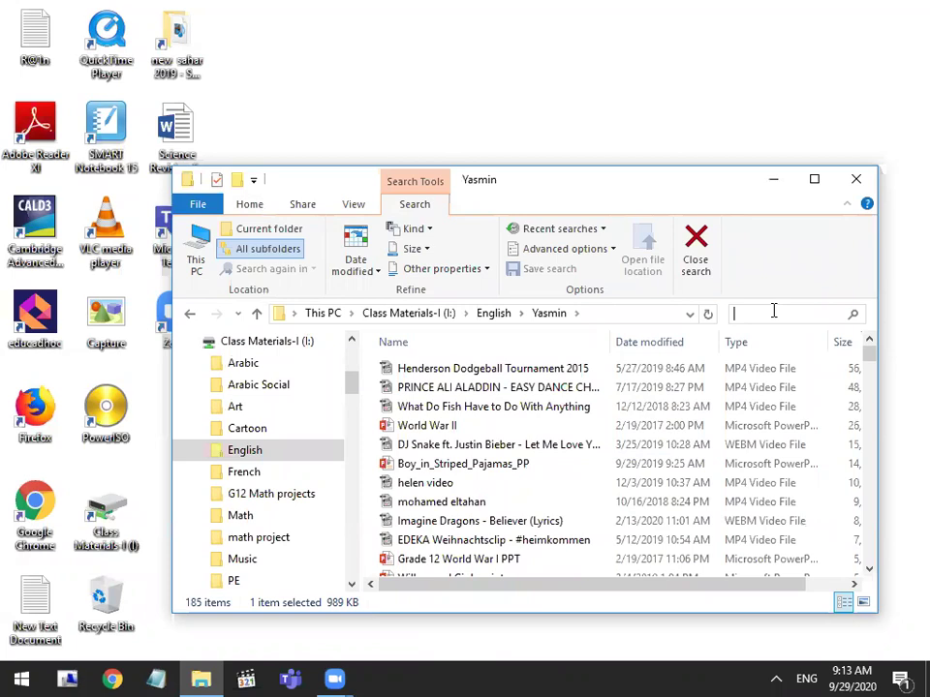
type("raymond")
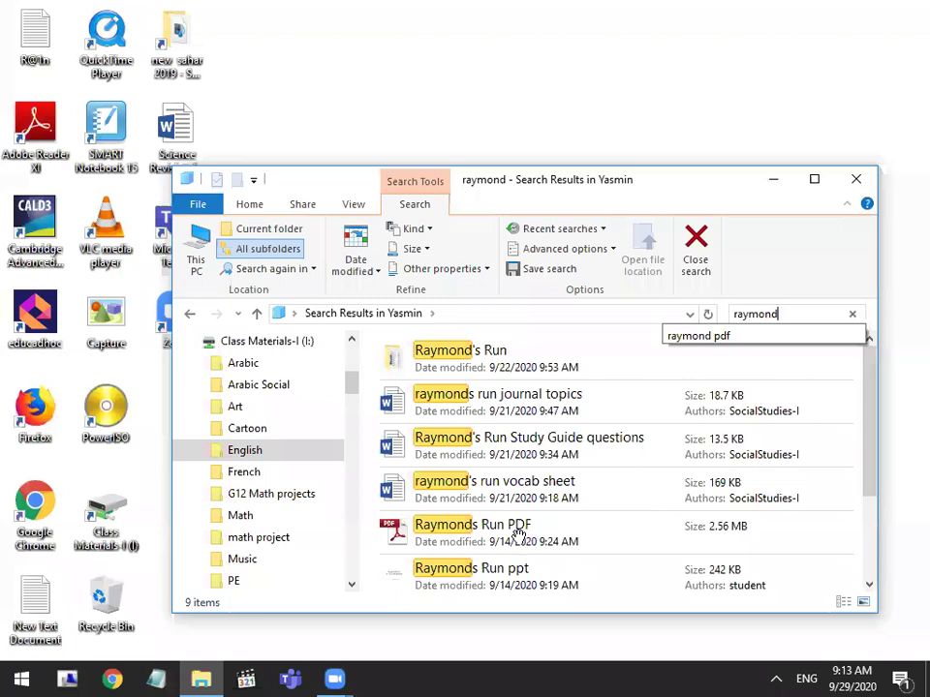
double_click(519, 533)
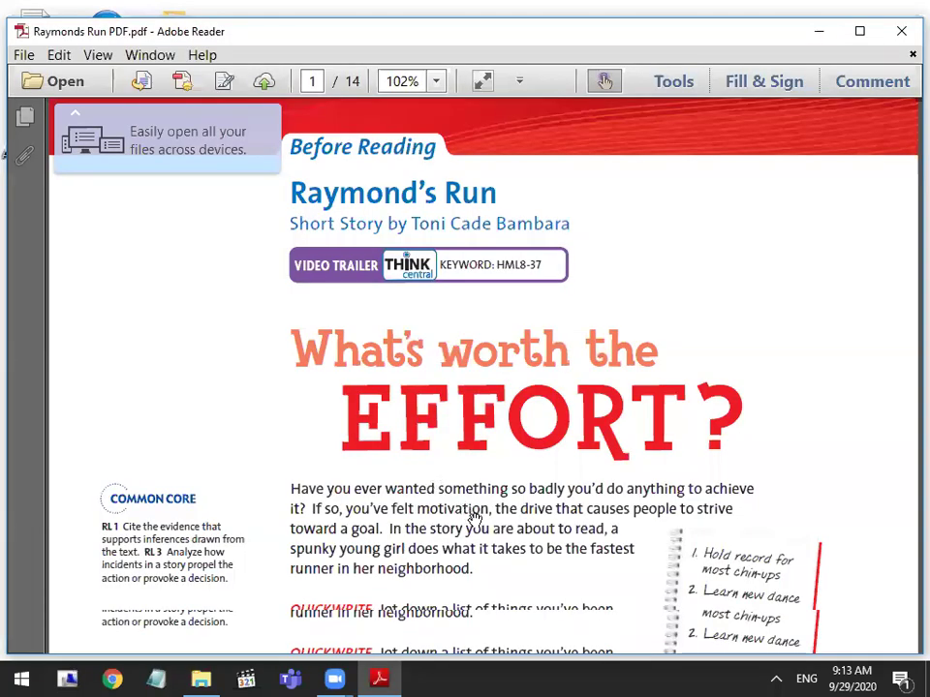
Go through the Raymond's Run story from its first page to the plot climax at the end of page 10
scroll(490, 536, "down", 10)
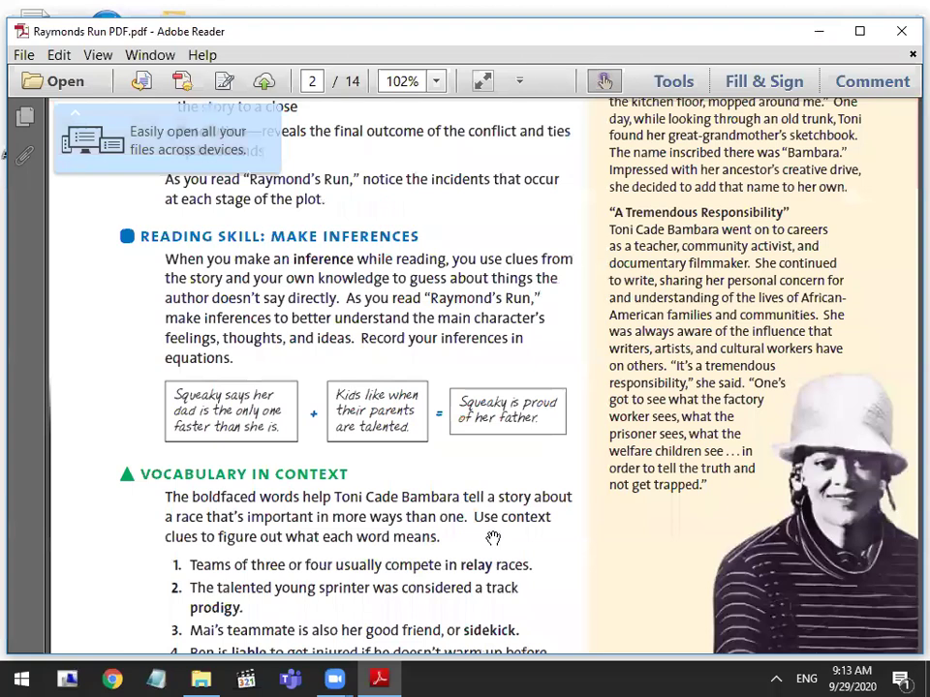
scroll(492, 543, "down", 15)
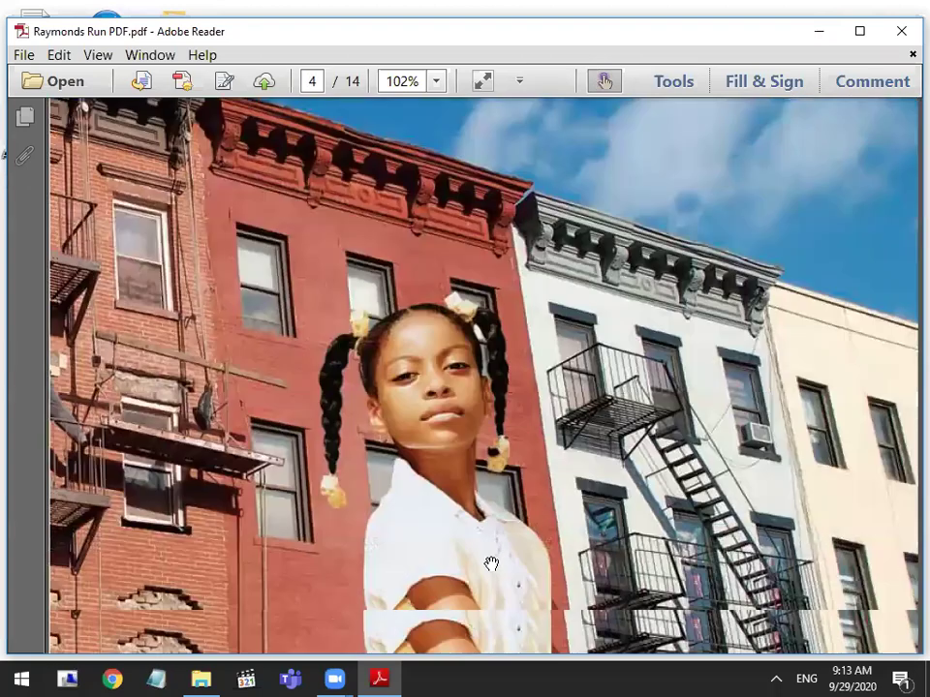
scroll(491, 563, "down", 15)
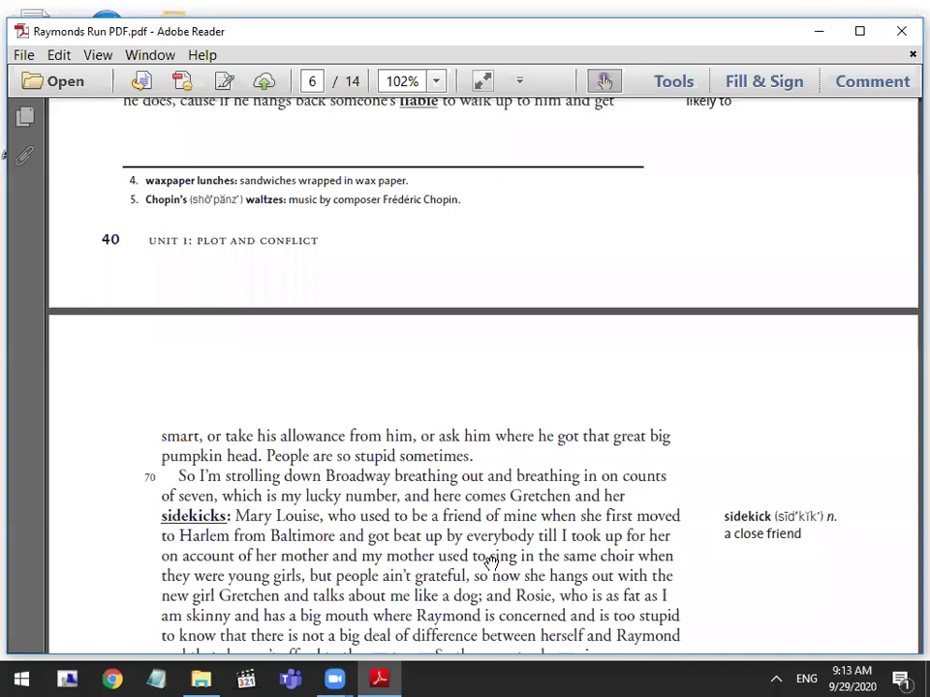
scroll(491, 563, "down", 7)
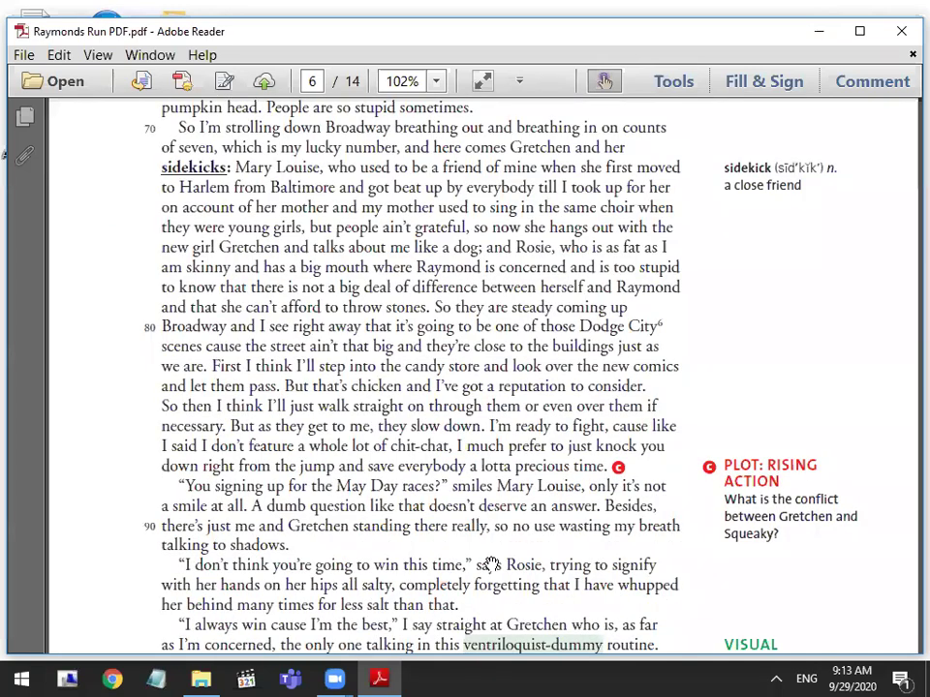
scroll(491, 563, "down", 15)
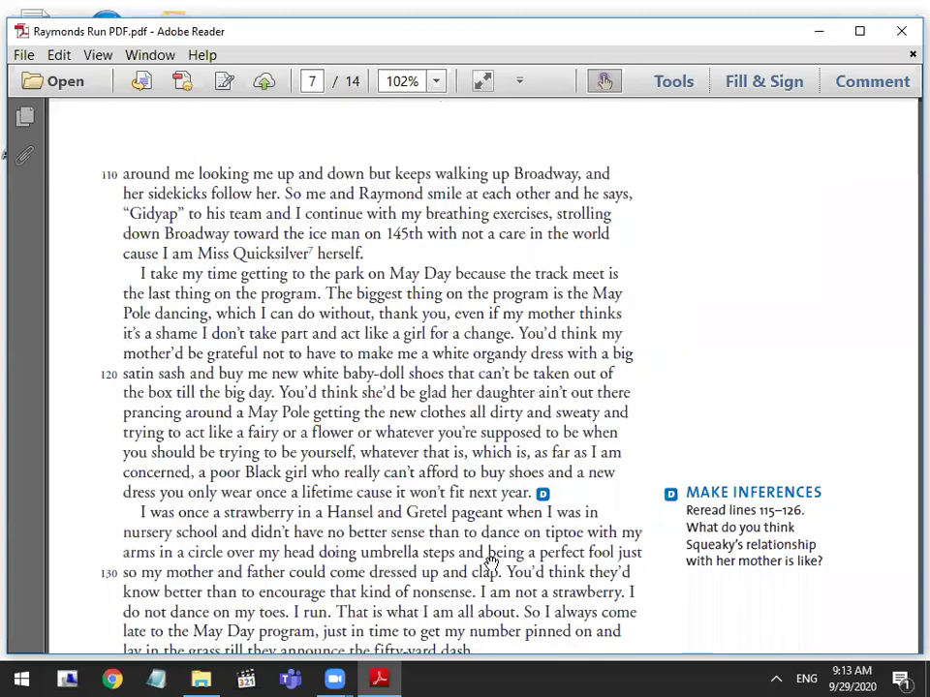
scroll(491, 563, "down", 10)
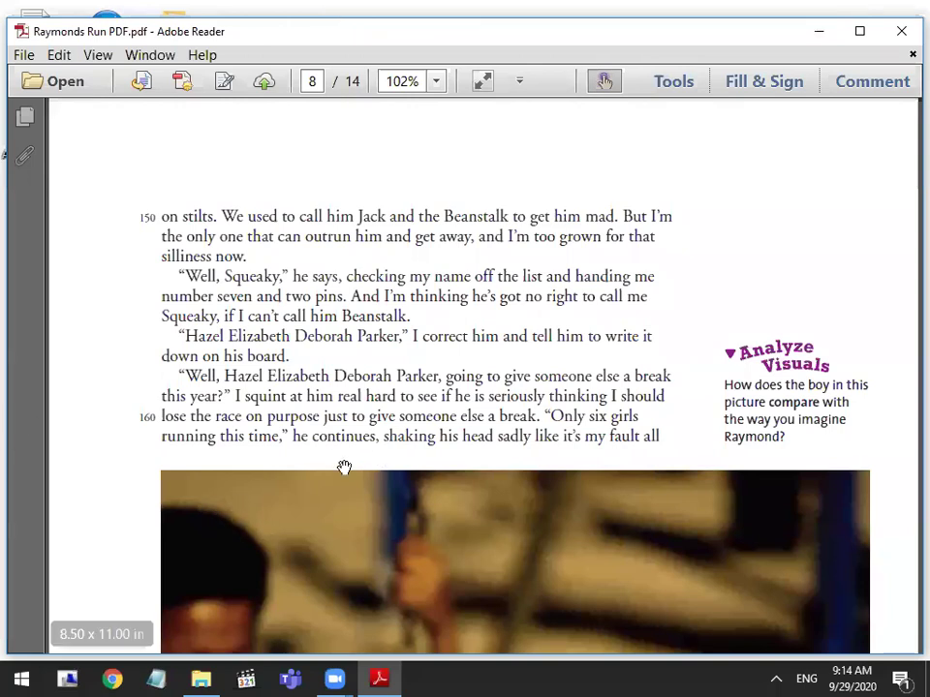
scroll(345, 469, "down", 8)
scroll(353, 470, "down", 8)
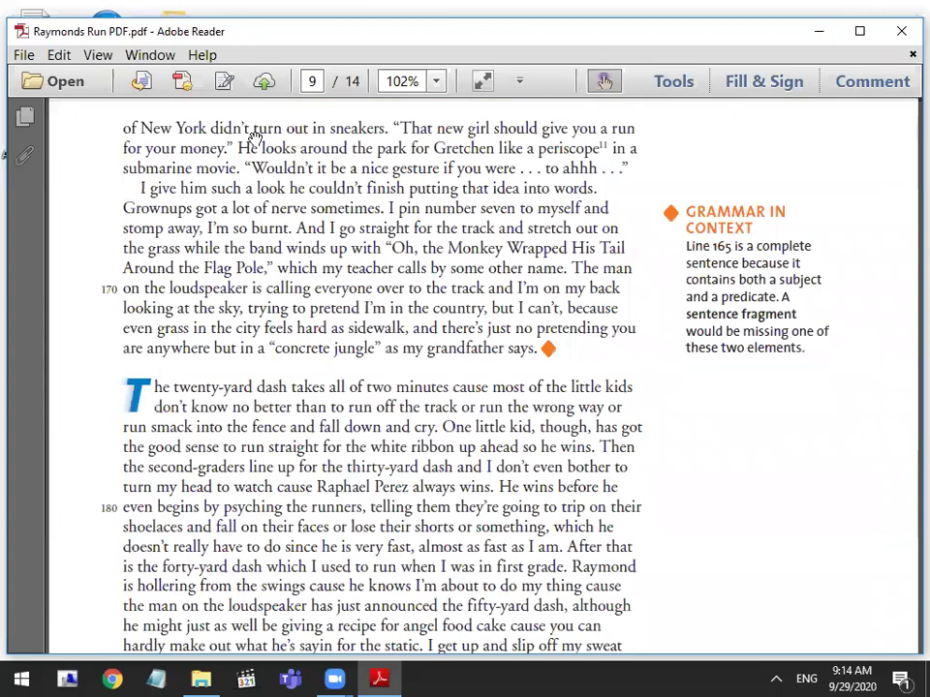
key("Page_Down")
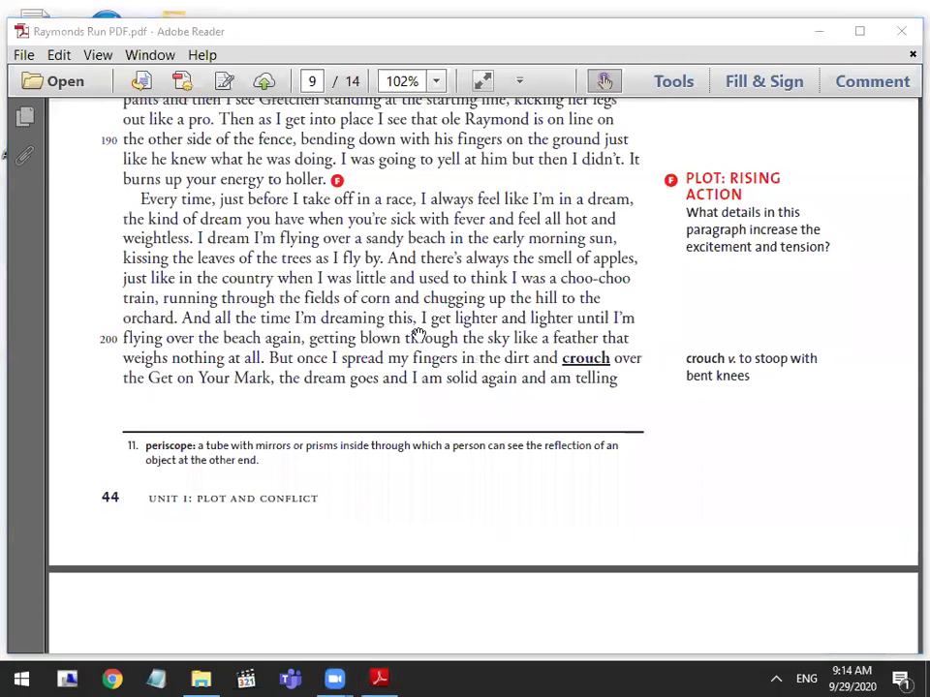
scroll(420, 338, "down", 1)
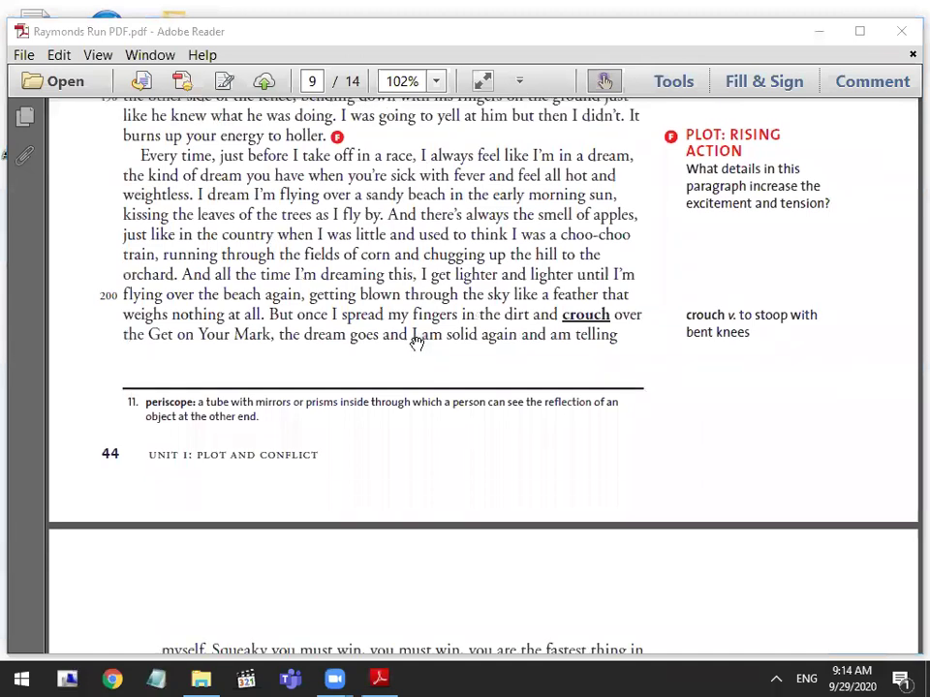
scroll(414, 349, "down", 10)
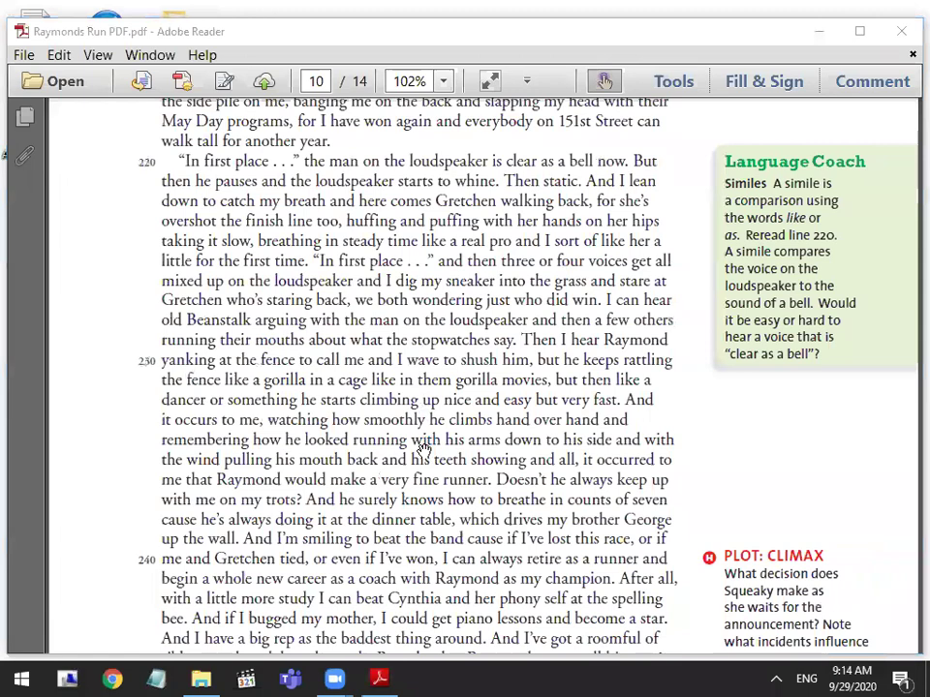
scroll(424, 448, "down", 5)
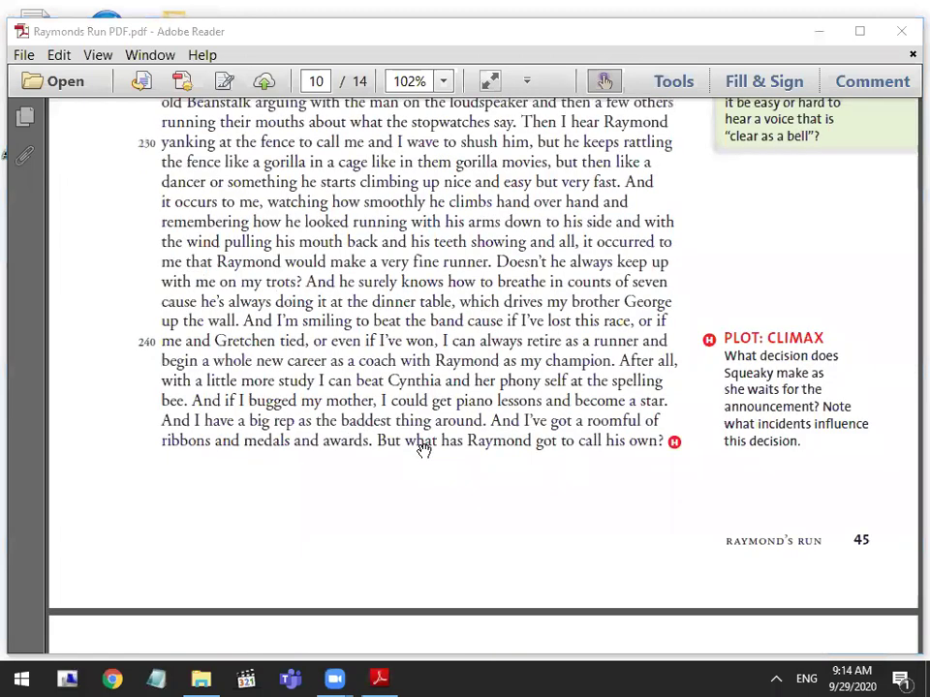
scroll(423, 448, "up", 1)
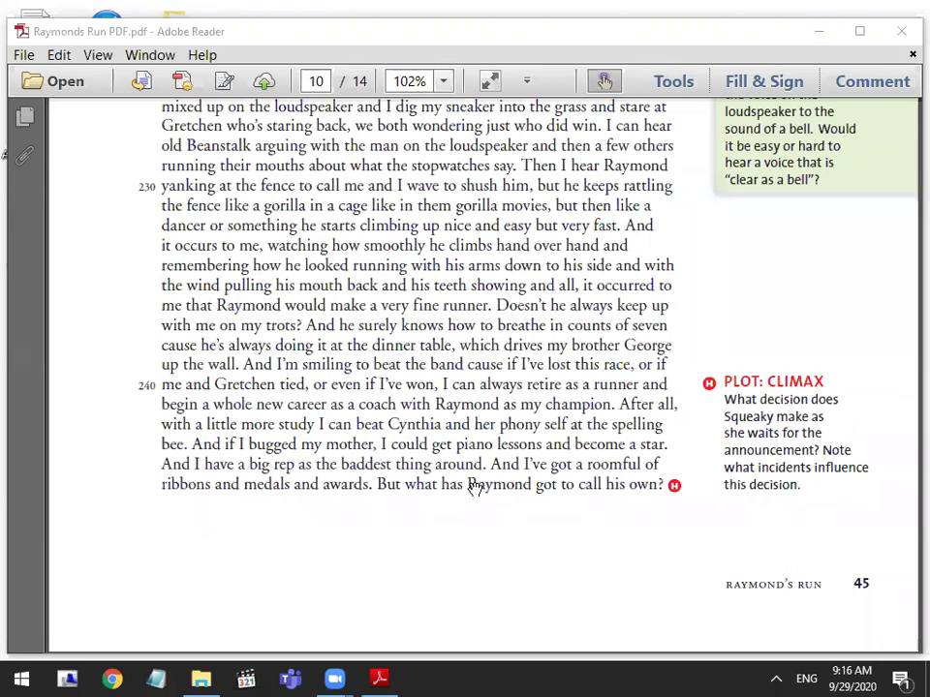
Read the story's final passage on page 11, including the side question on falling action and resolution
scroll(474, 488, "down", 5)
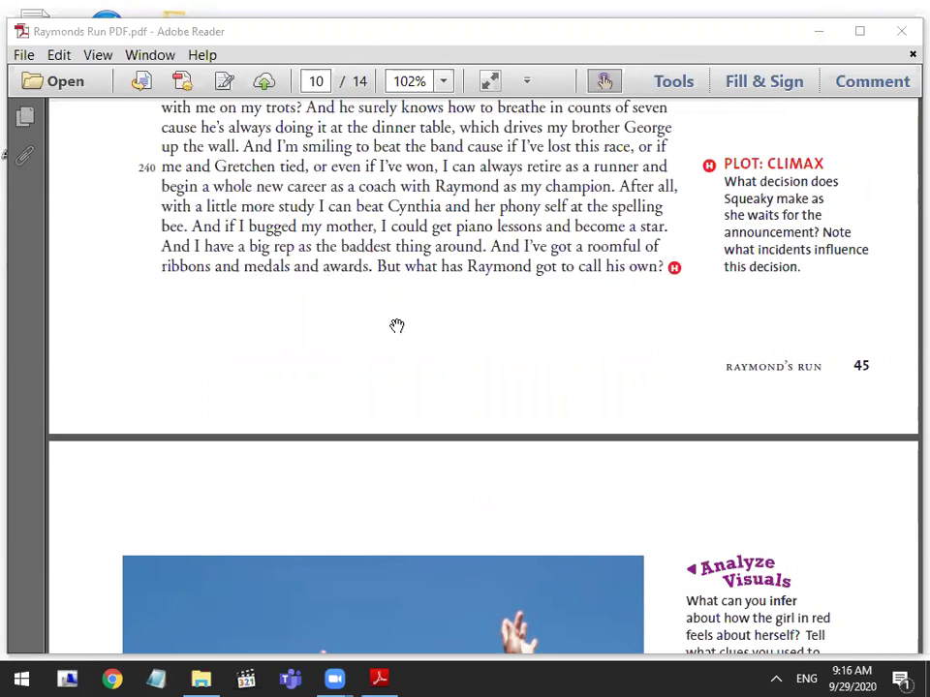
scroll(420, 366, "down", 3)
scroll(425, 371, "down", 4)
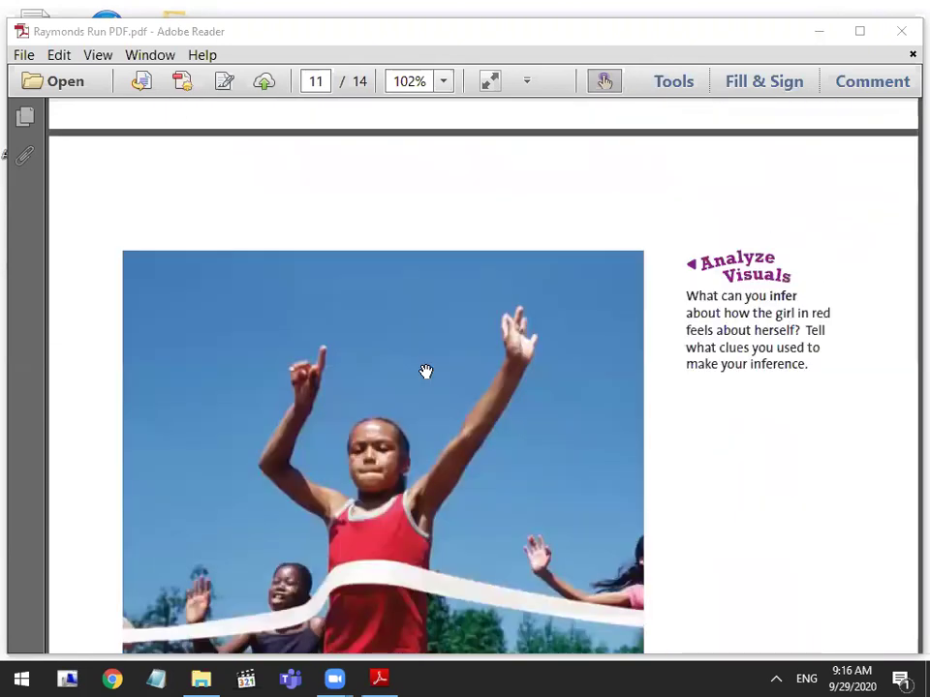
scroll(425, 371, "down", 3)
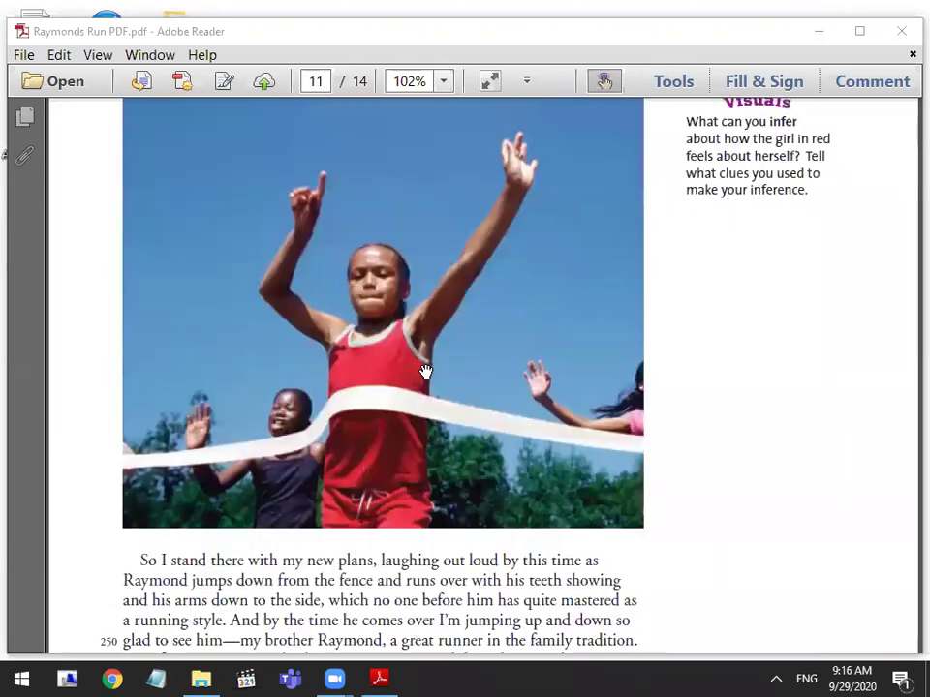
scroll(426, 371, "down", 2)
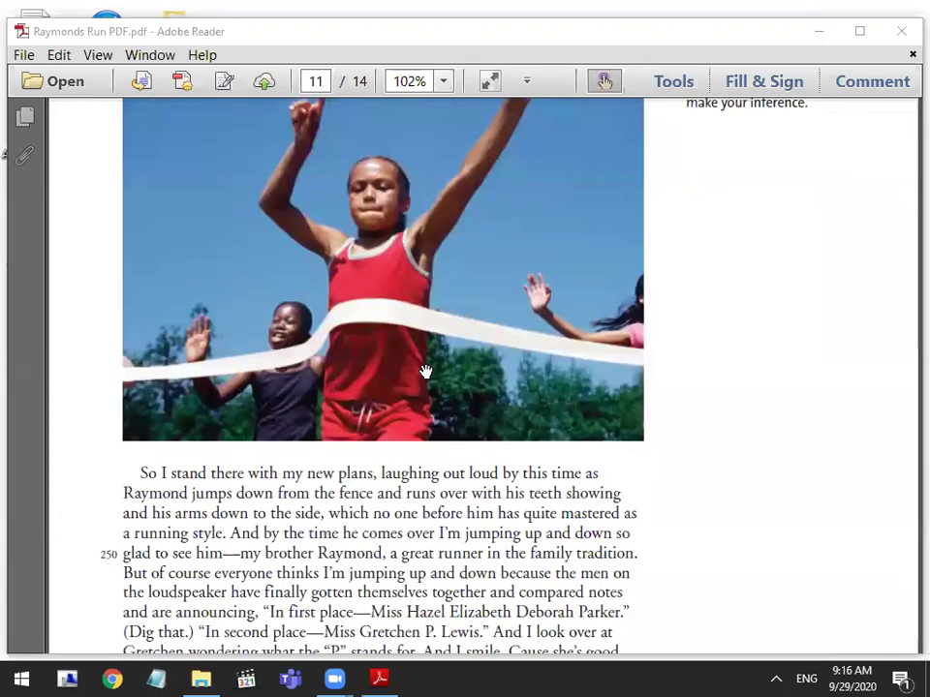
scroll(425, 371, "down", 3)
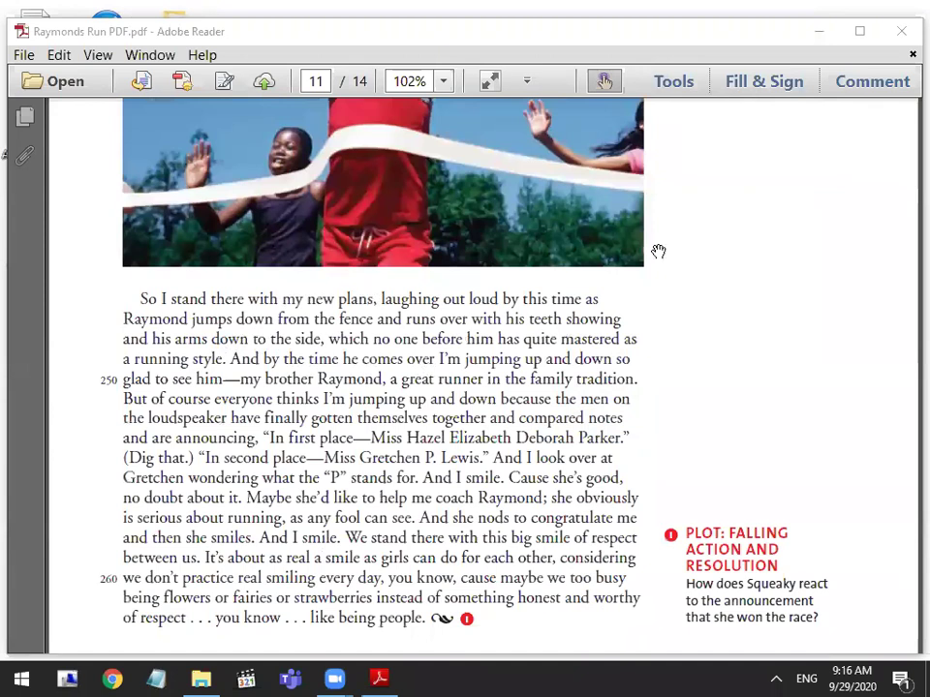
scroll(523, 562, "down", 1)
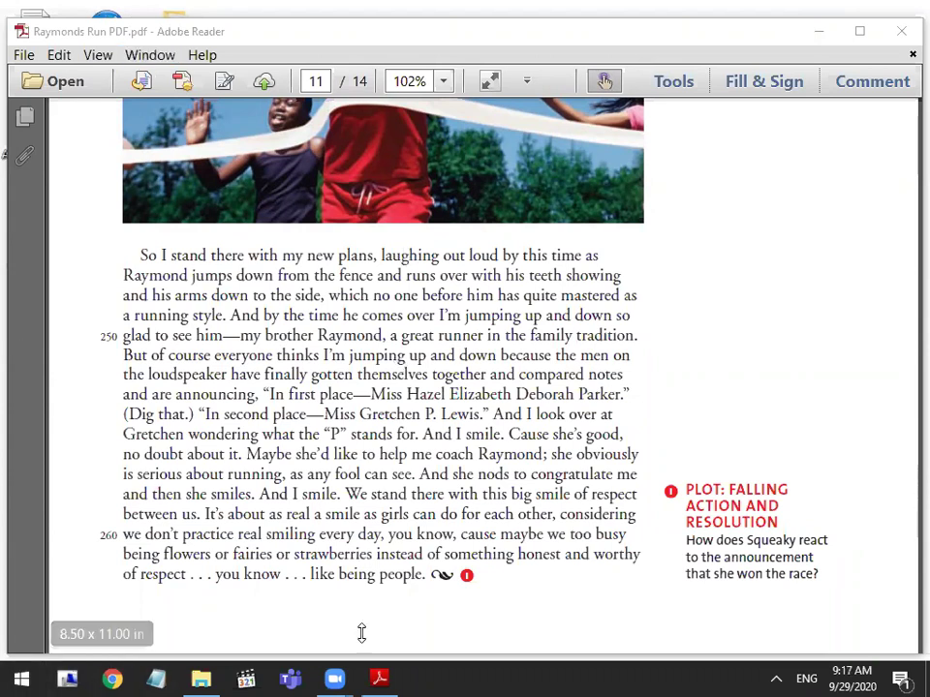
mouse_move(354, 678)
mouse_move(349, 610)
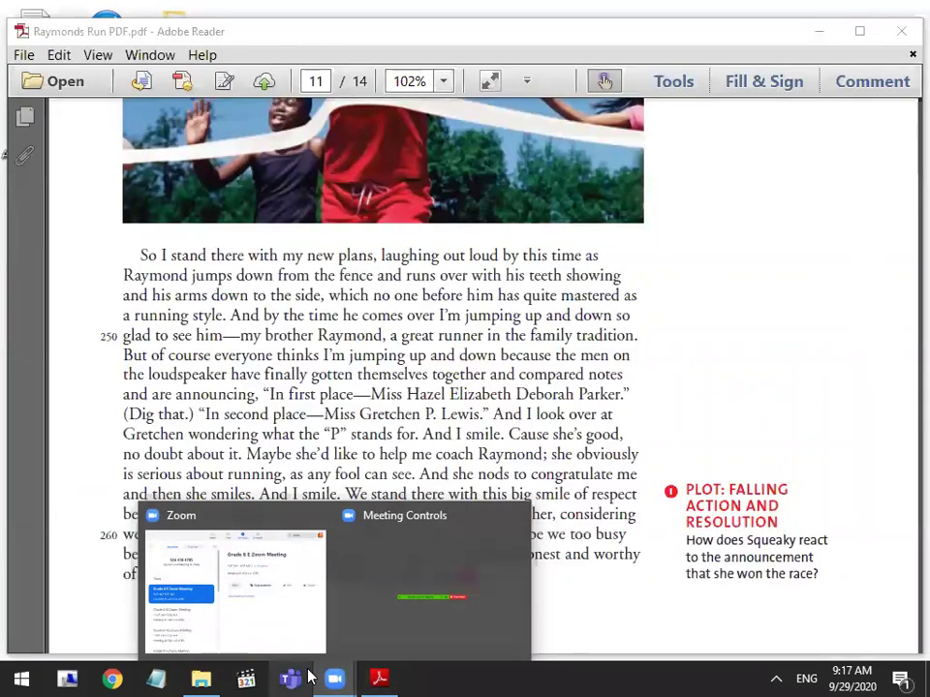
left_click(280, 415)
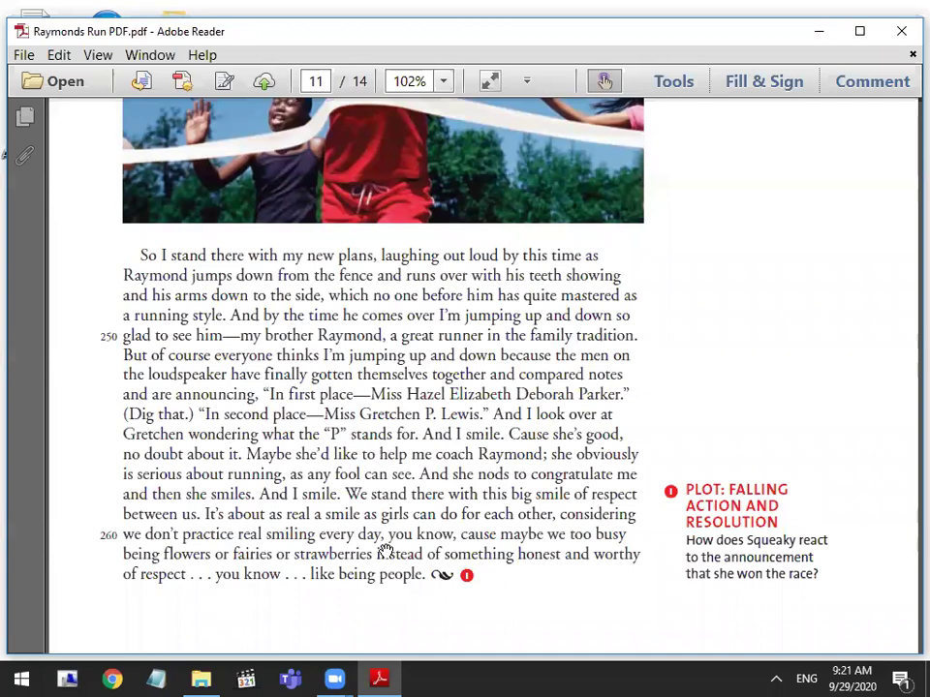
scroll(381, 550, "up", 3)
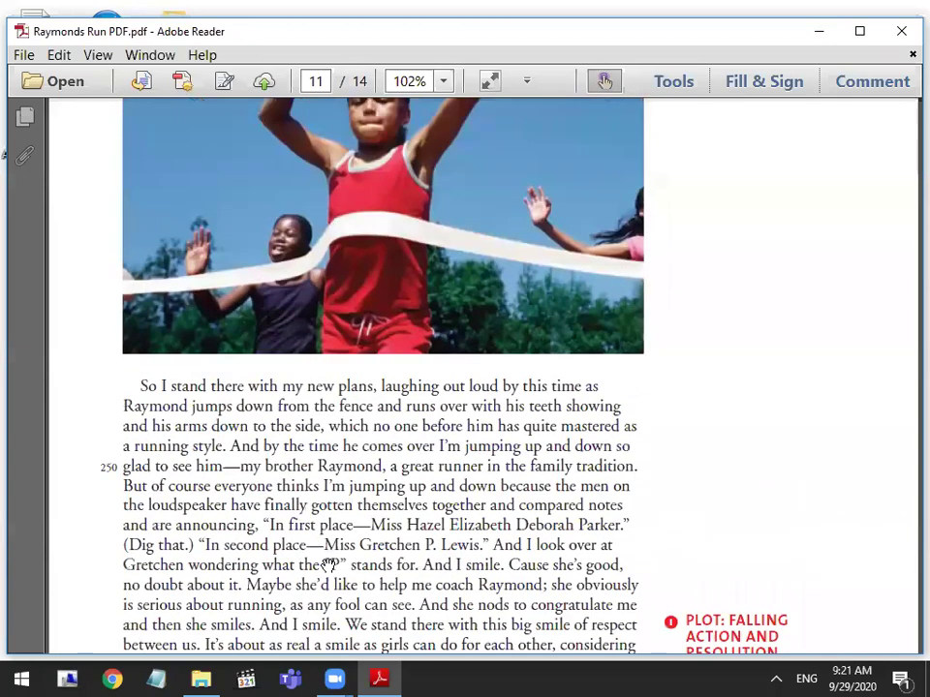
scroll(326, 567, "down", 6)
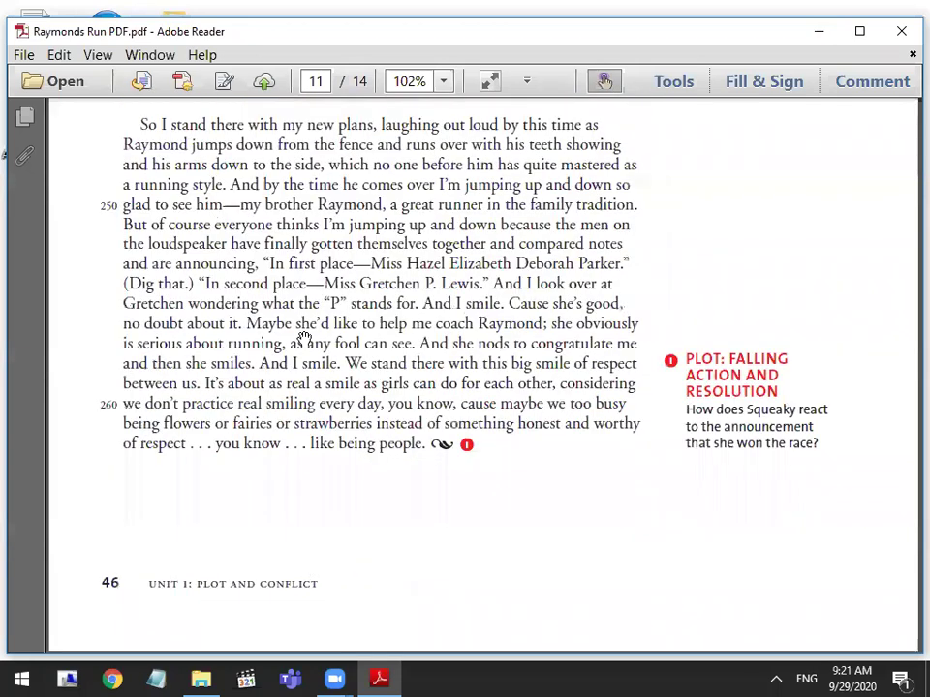
scroll(358, 22, "up", 7)
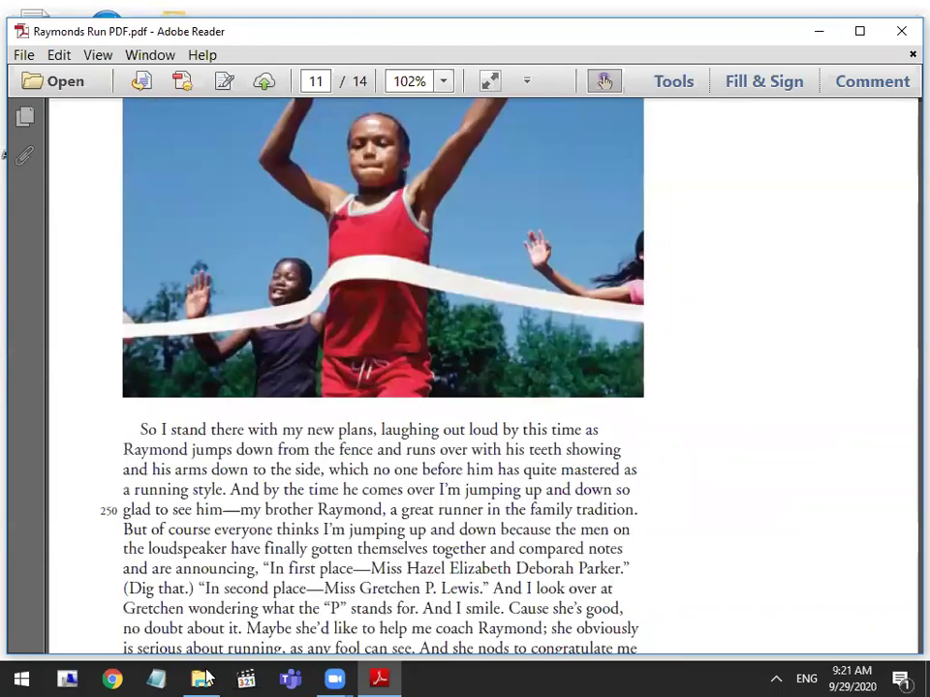
Switch to File Explorer, open Raymond's Run Study Guide questions from the Raymond's Run folder, and look through the questions
key("alt+Tab")
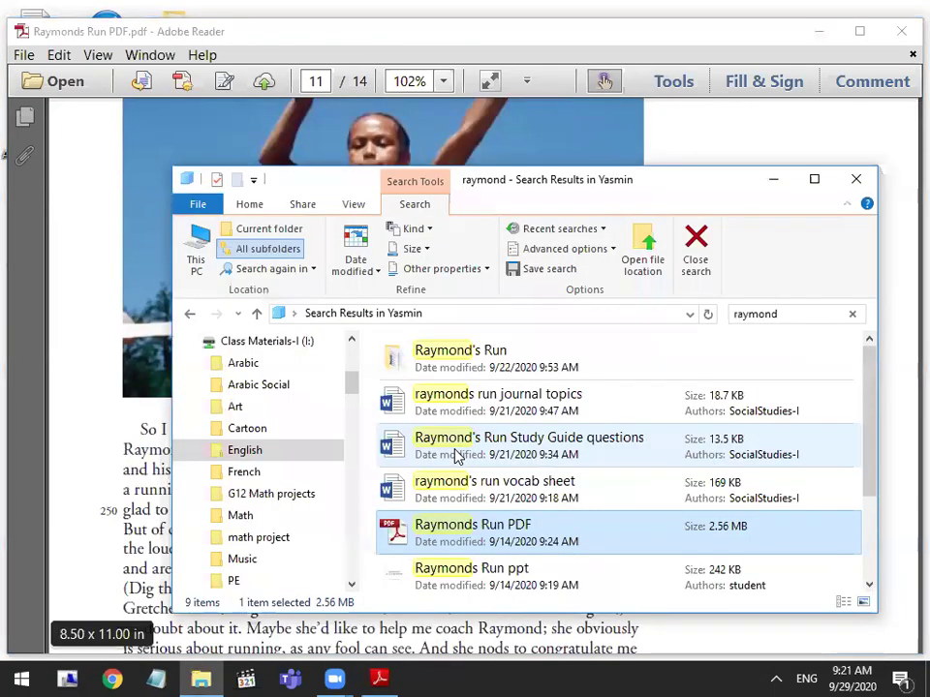
double_click(482, 373)
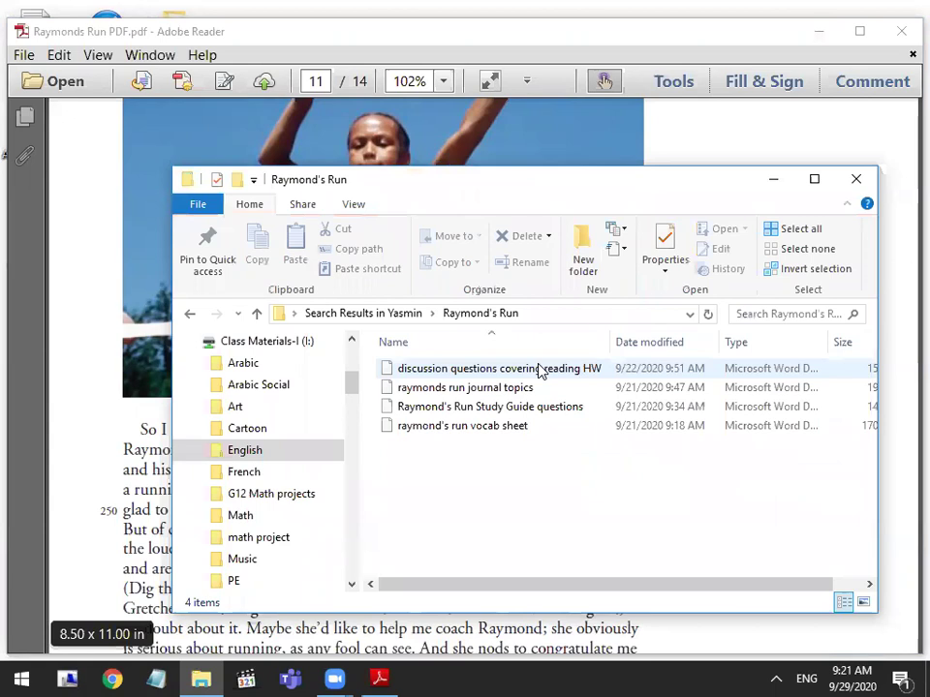
double_click(520, 409)
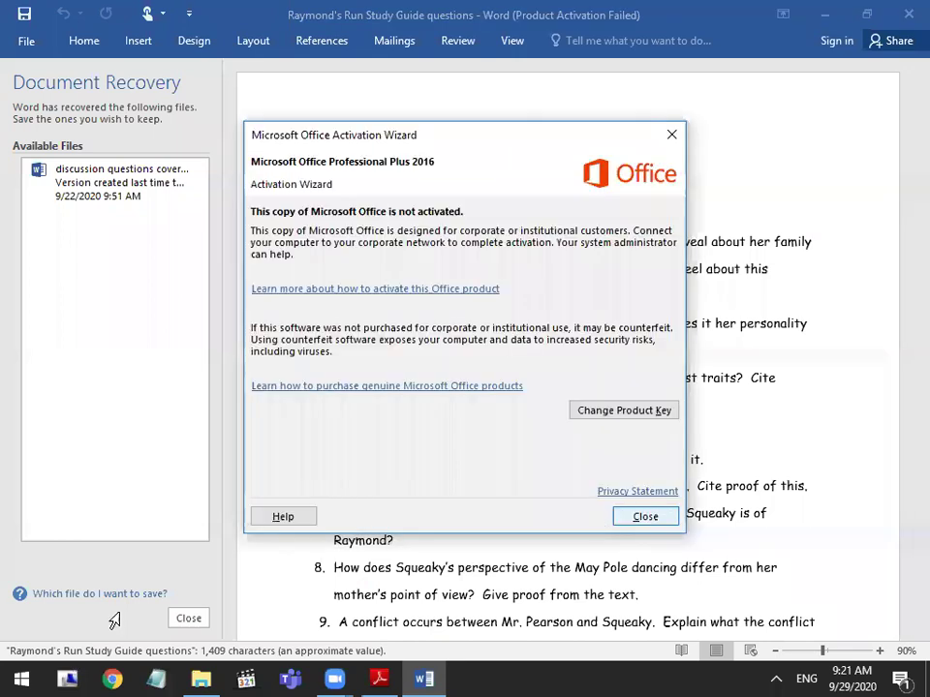
left_click(189, 618)
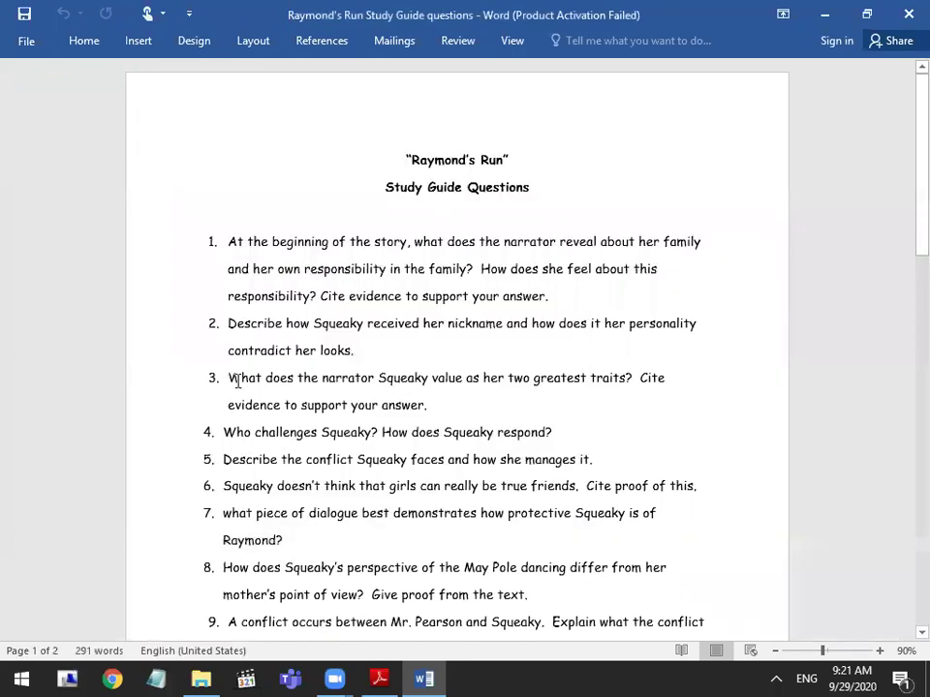
scroll(235, 385, "down", 3)
scroll(212, 434, "down", 1)
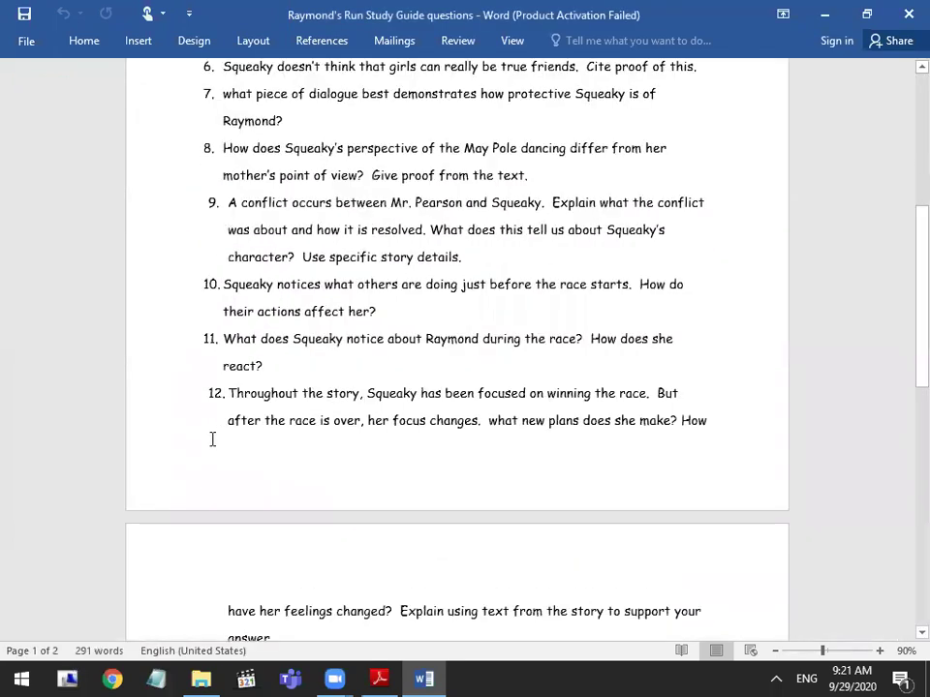
Look over the study guide questions through question 13 and return to the start of the document
scroll(212, 440, "down", 4)
scroll(210, 445, "up", 2)
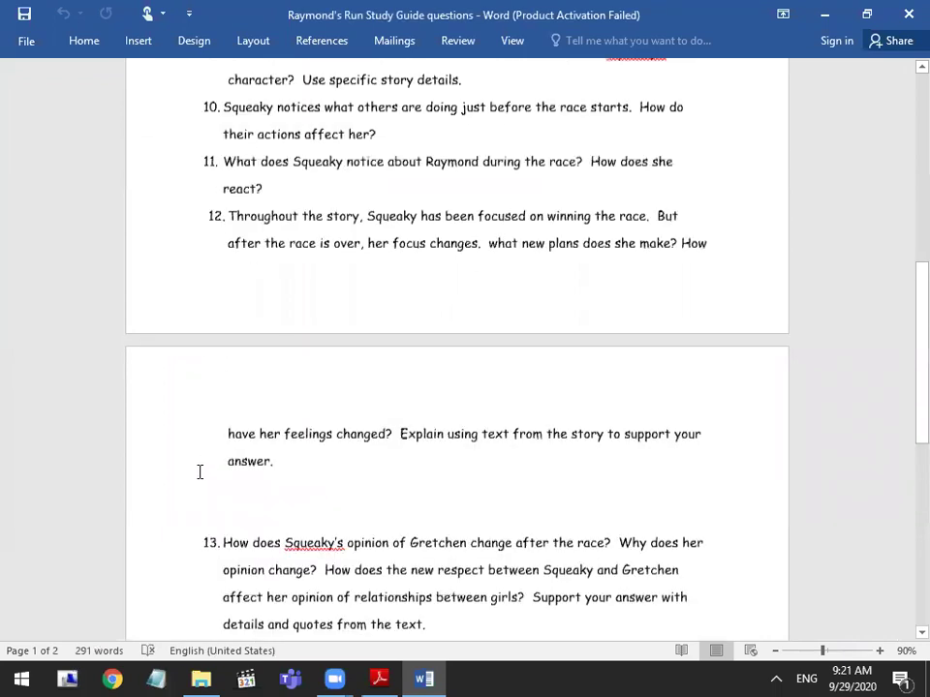
scroll(199, 472, "up", 5)
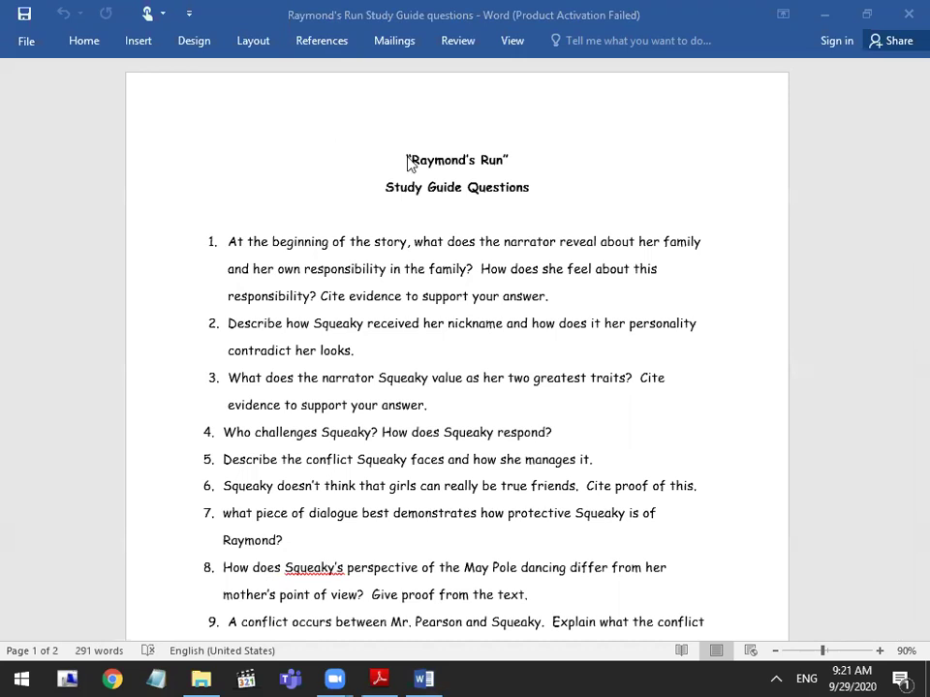
left_click(706, 243)
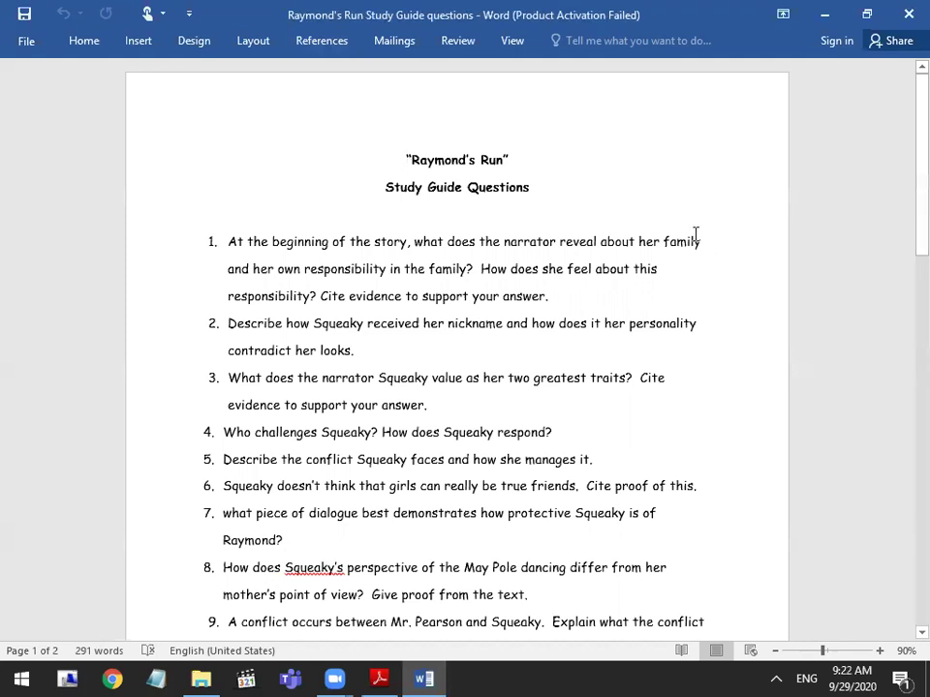
key("Return")
key("Left")
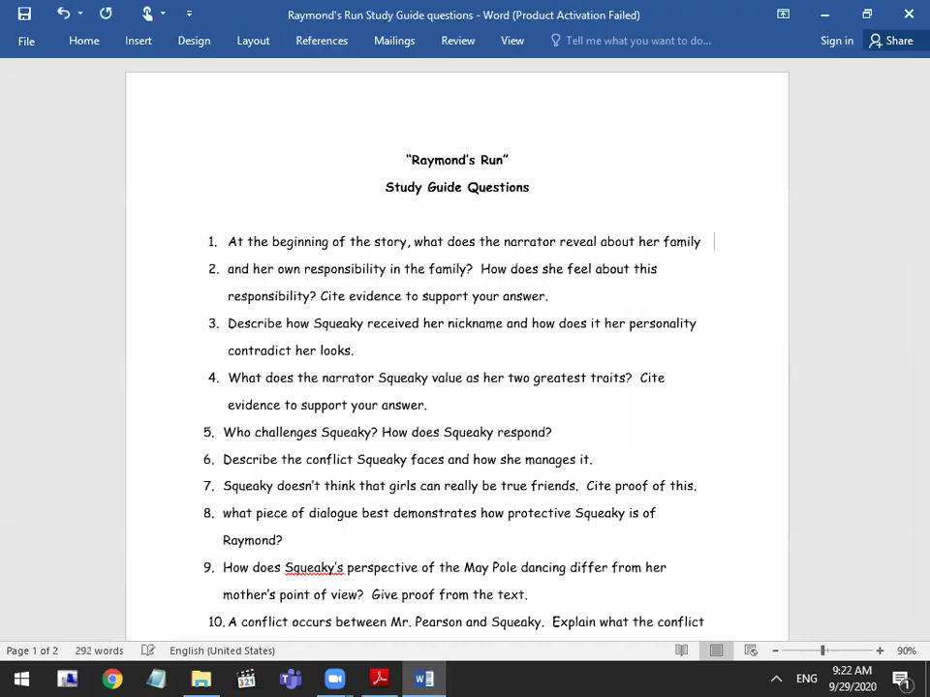
left_click(64, 15)
Add an unnumbered blank line below question 1 and insert a 1x1 table there as an answer box
left_click(559, 296)
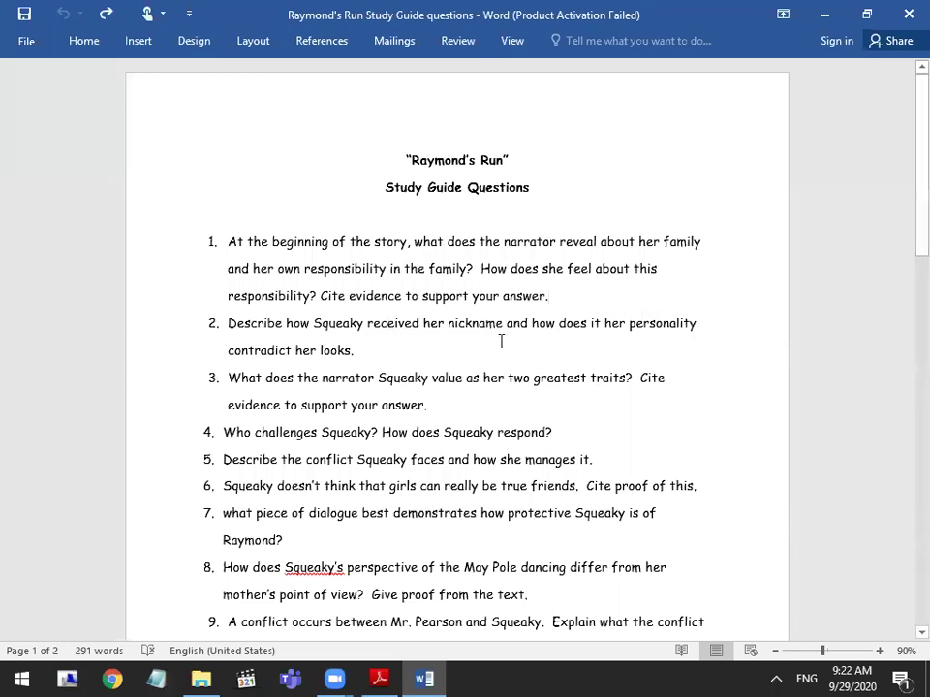
key("Return")
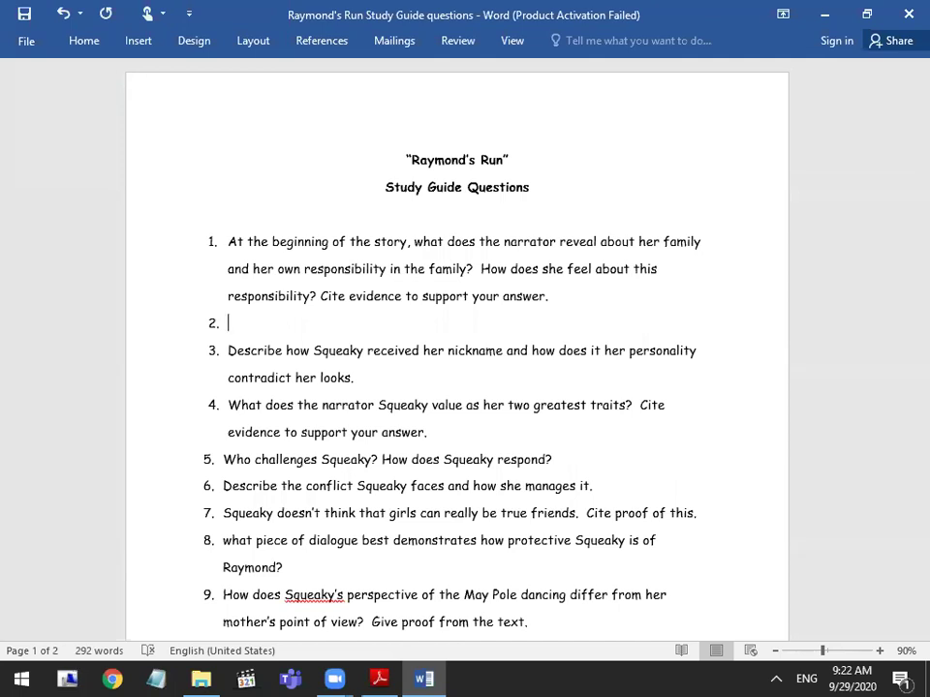
key("BackSpace")
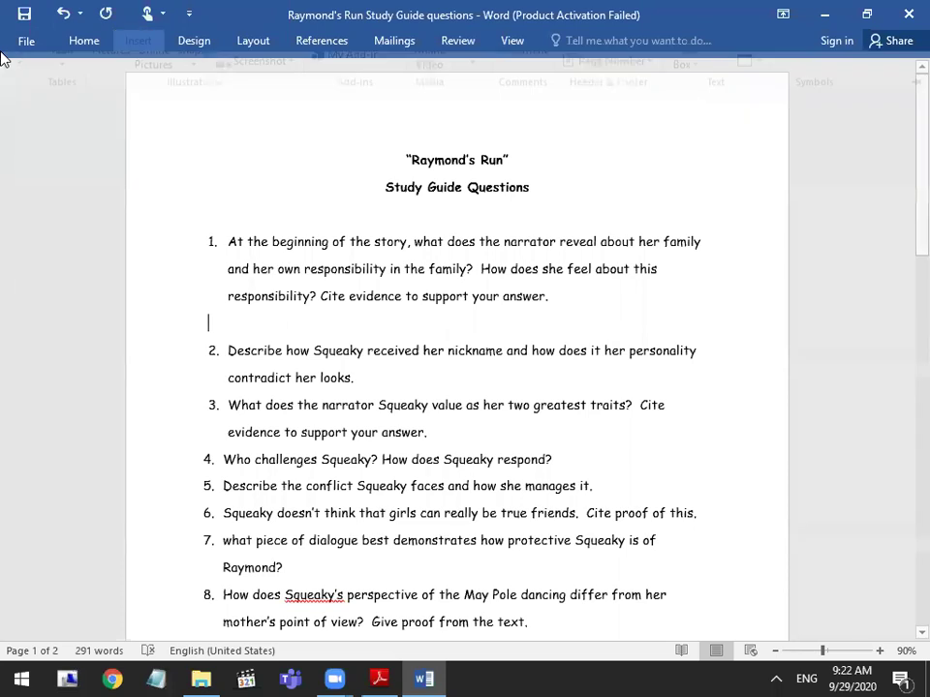
left_click(63, 90)
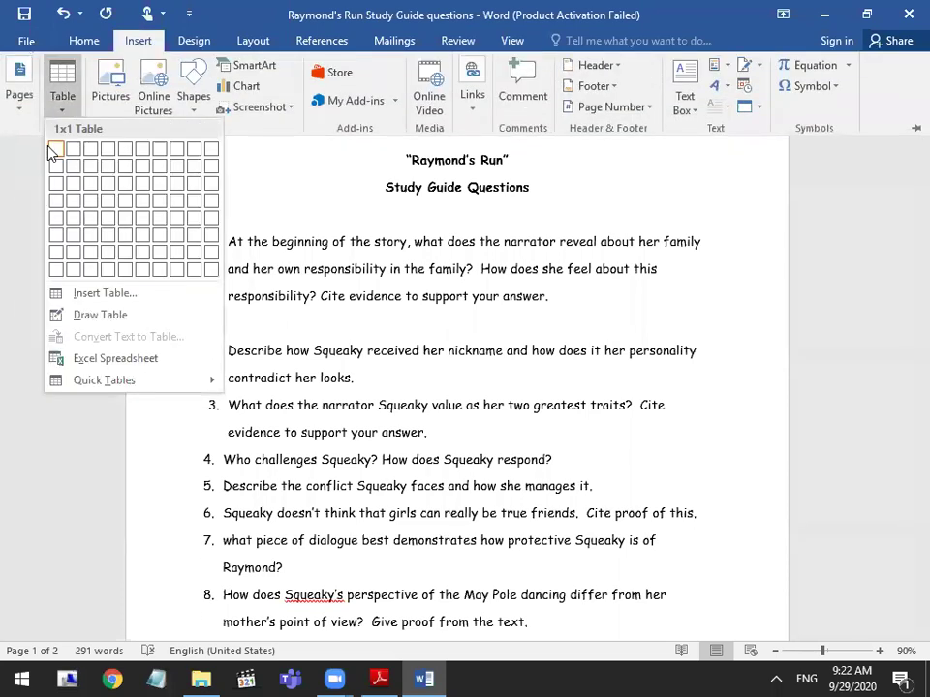
left_click(53, 150)
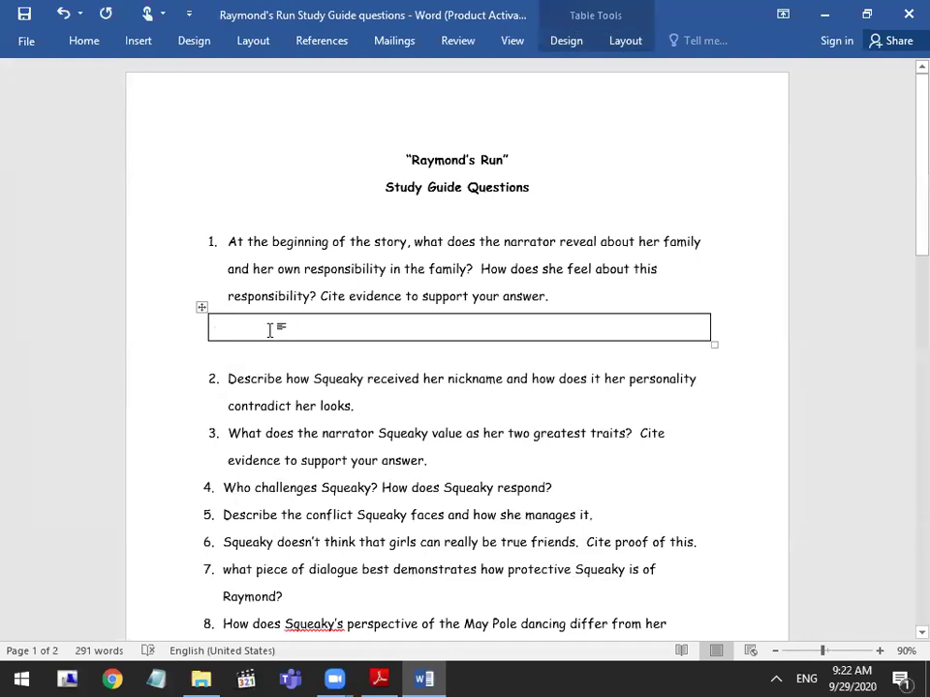
Enter "Narrator: Squeaky" as the first line of the answer box under question 1
type("narratpr")
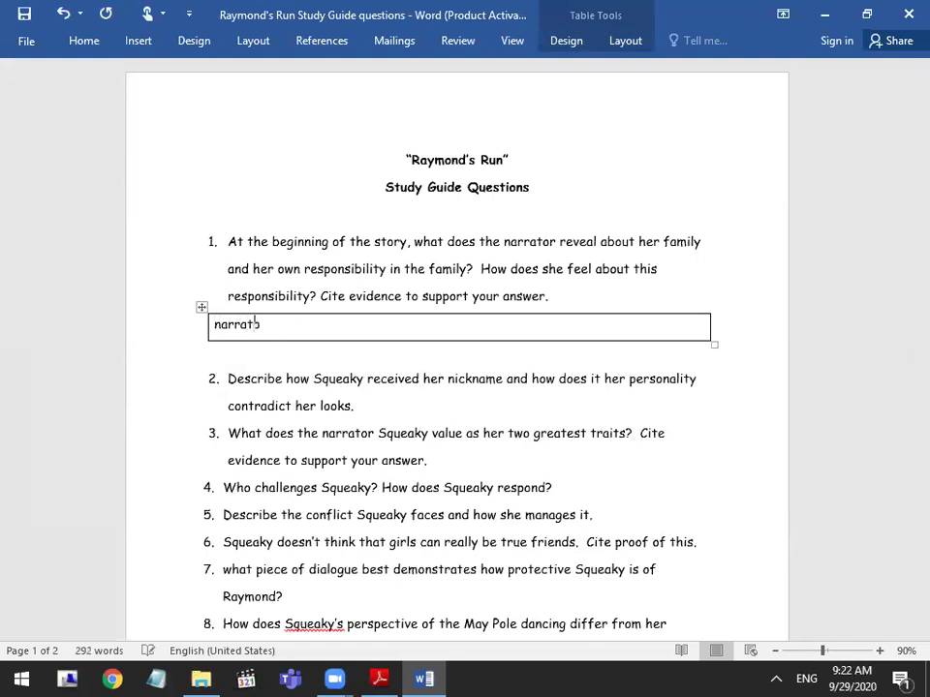
key("BackSpace")
key("BackSpace")
type("orr")
key("BackSpace")
type(": Squeaky")
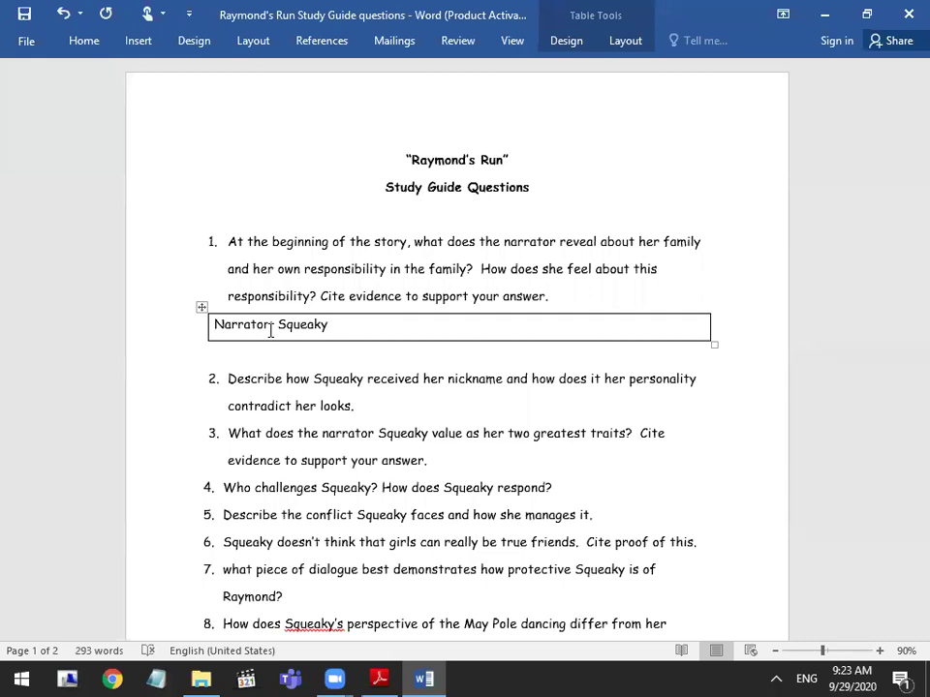
Start a second line in the answer box reading "Her mom is responsible for house chores and"
key("Return")
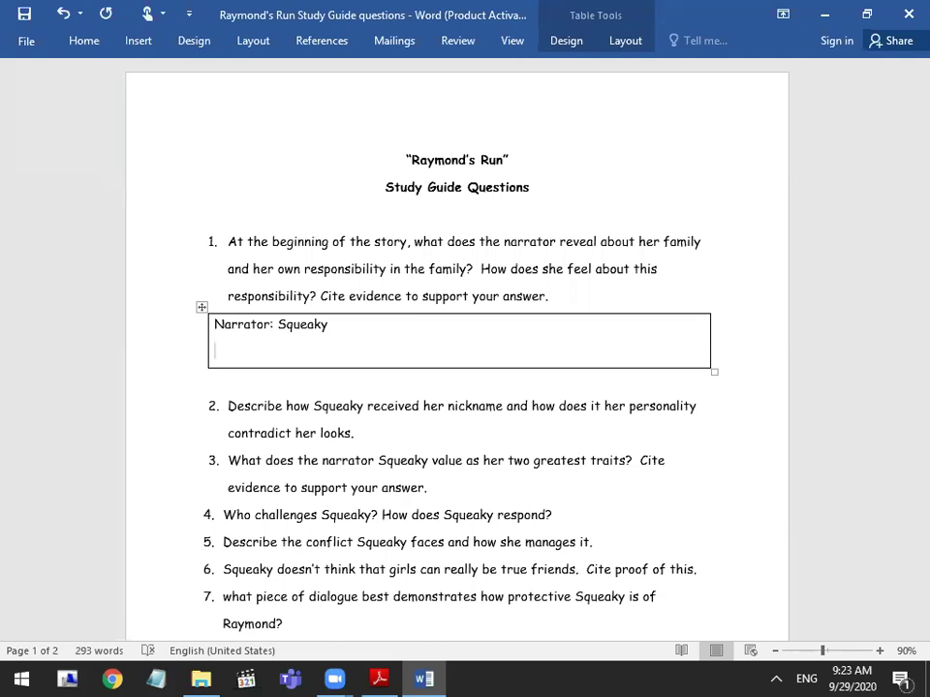
type("Her mno")
key("BackSpace")
key("BackSpace")
type("omis")
key("BackSpace")
key("BackSpace")
type("is responsib")
key("BackSpace")
key("BackSpace")
key("BackSpace")
type("b")
key("BackSpace")
type("sible for ")
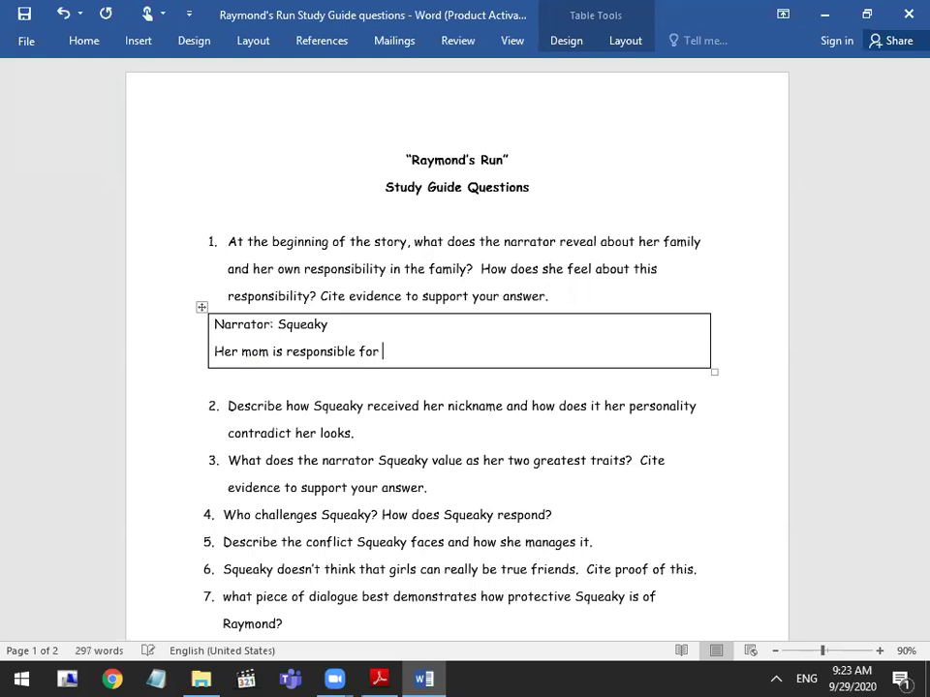
type("housech")
key("BackSpace")
key("BackSpace")
type("chores and")
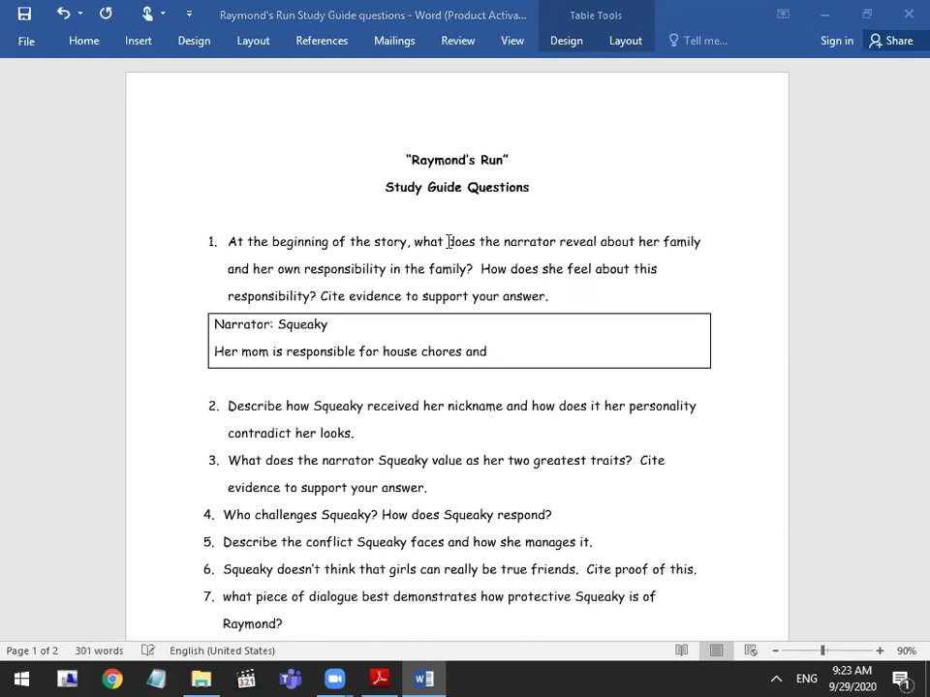
Replace the trailing "and" after "chores" with a full stop and continue with "Her brother George and her father"
left_click(521, 339)
key("BackSpace")
key("BackSpace")
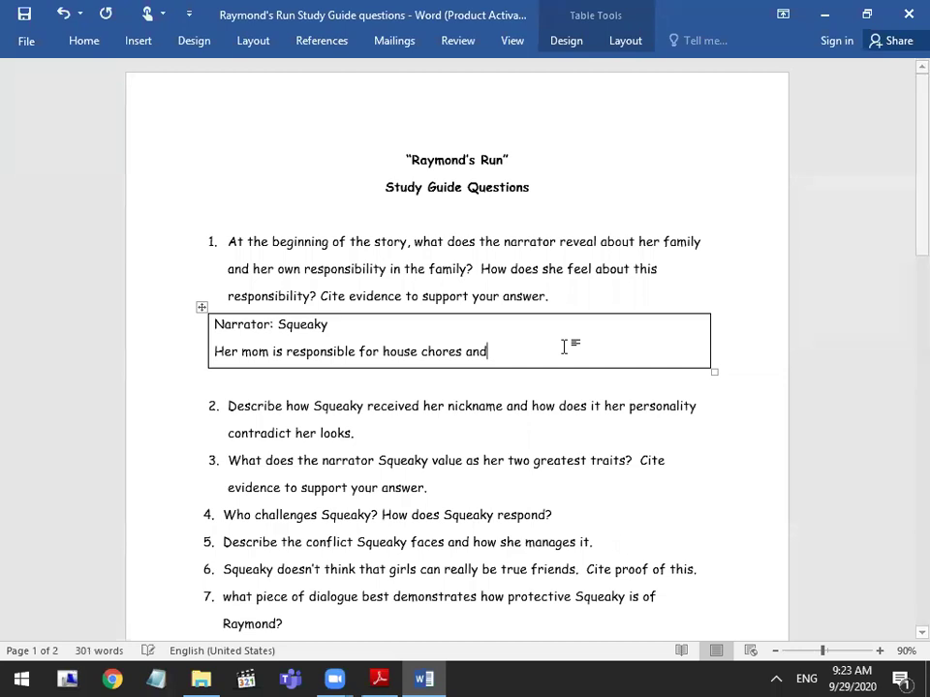
key("BackSpace")
key("BackSpace")
key("BackSpace")
type(". He")
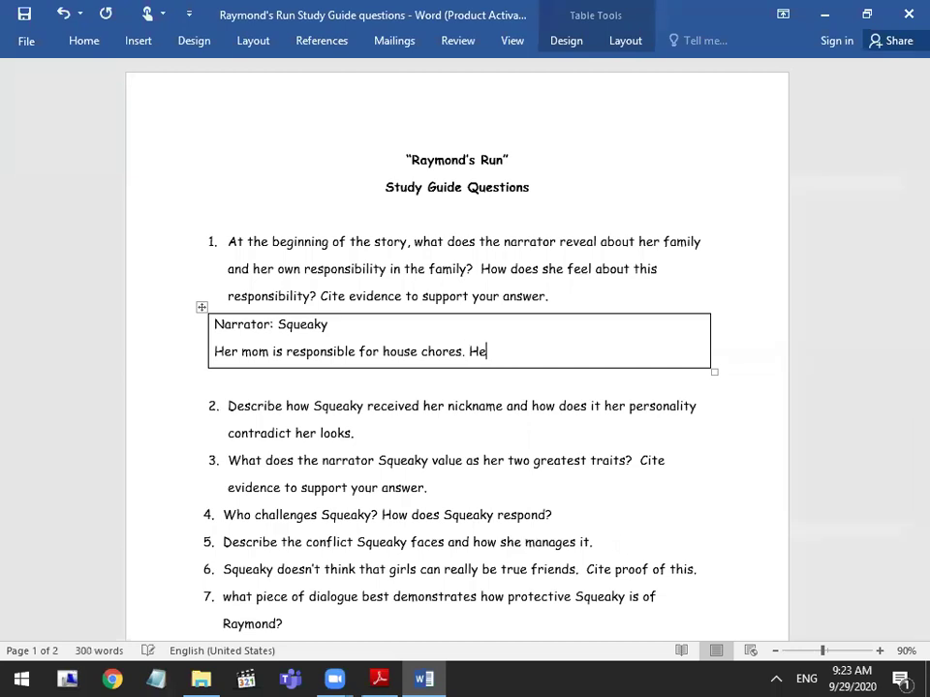
type("r brother George and her fat")
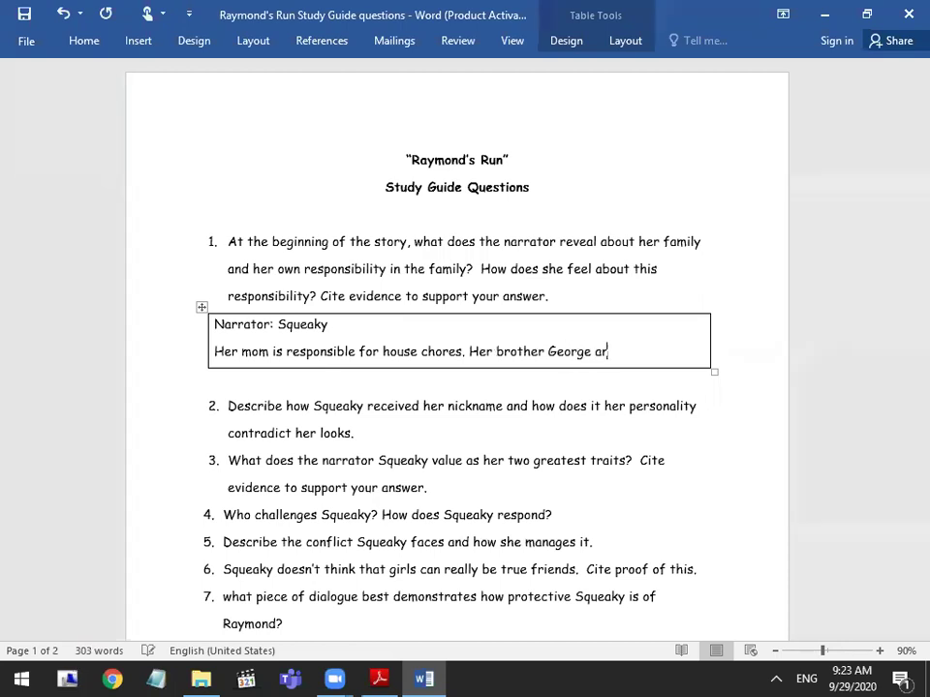
type("her")
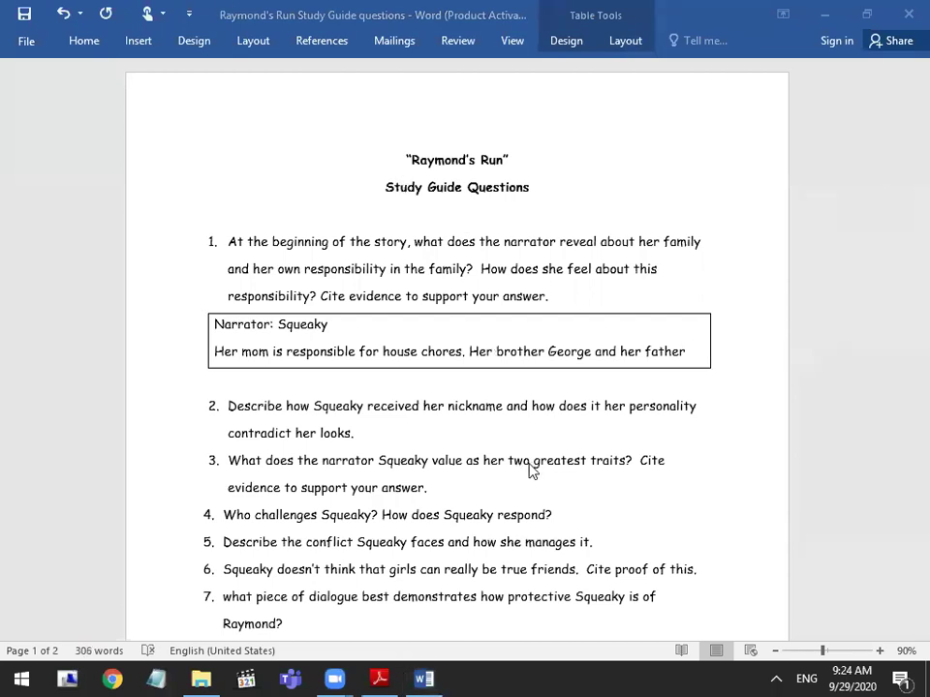
Complete the sentence about George and the father with "work to earn money."
left_click(686, 351)
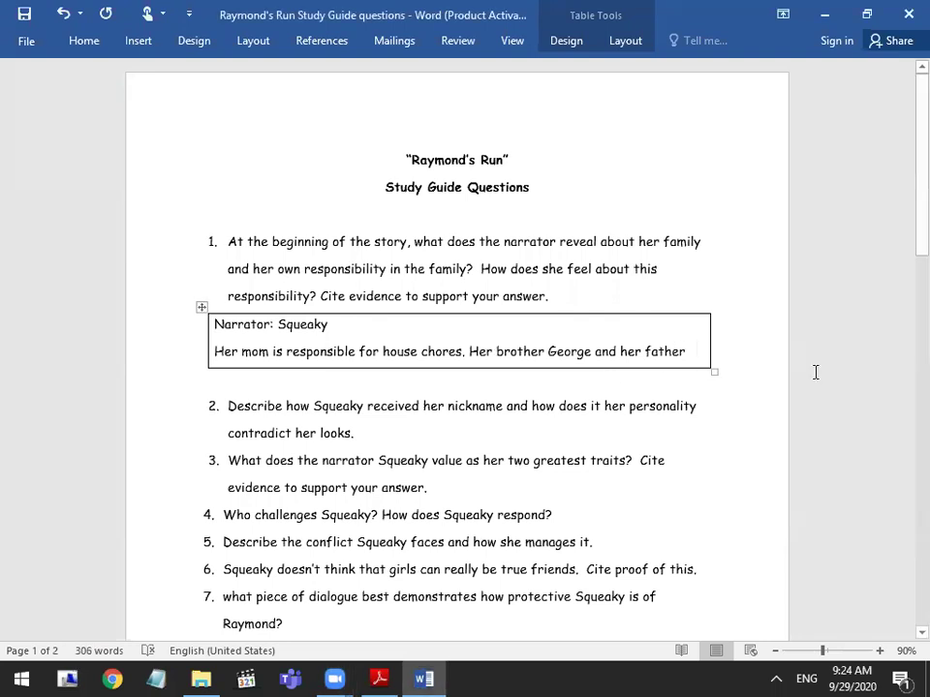
type("work tp")
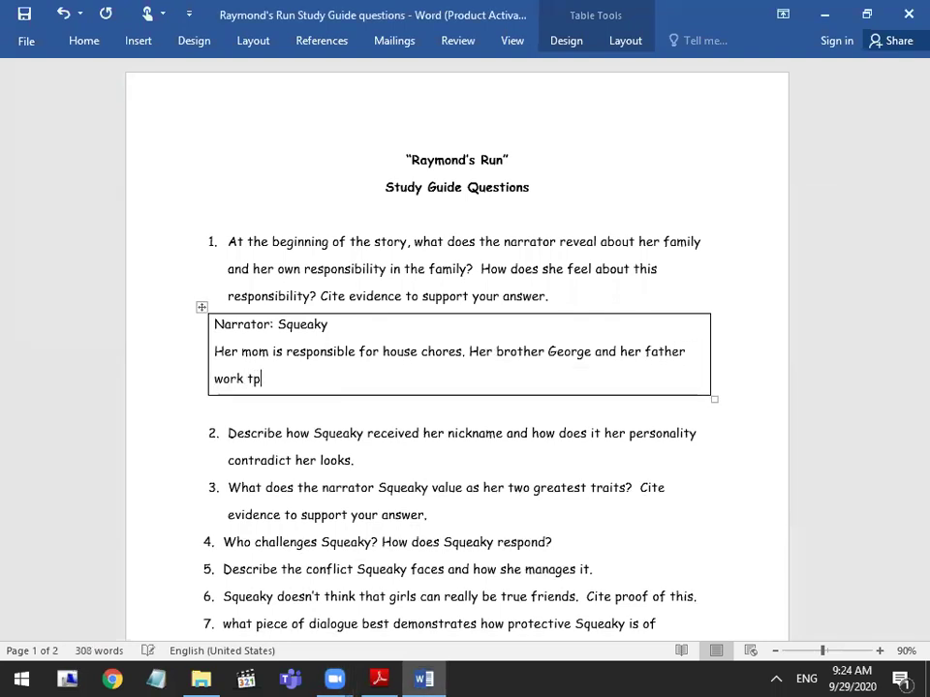
key("BackSpace")
type("o earnmo")
key("BackSpace")
key("BackSpace")
type("money.")
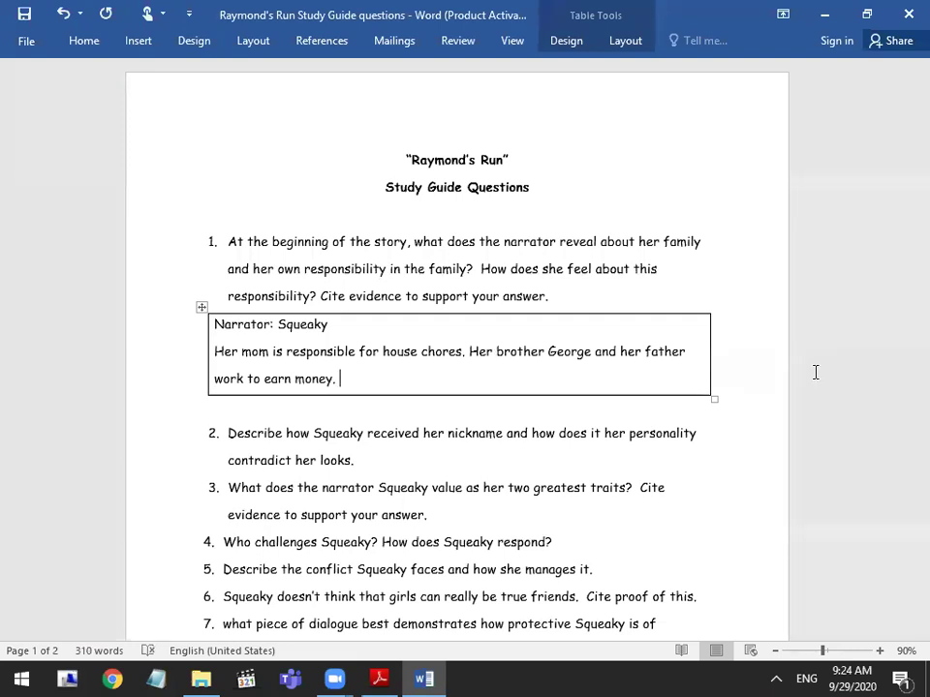
Add "Squeaky doesn't have to do any house chores nor work for tomorrow" to the question 1 answer
type(" Squ")
key("BackSpace")
key("BackSpace")
type("queaky doesn't have to ")
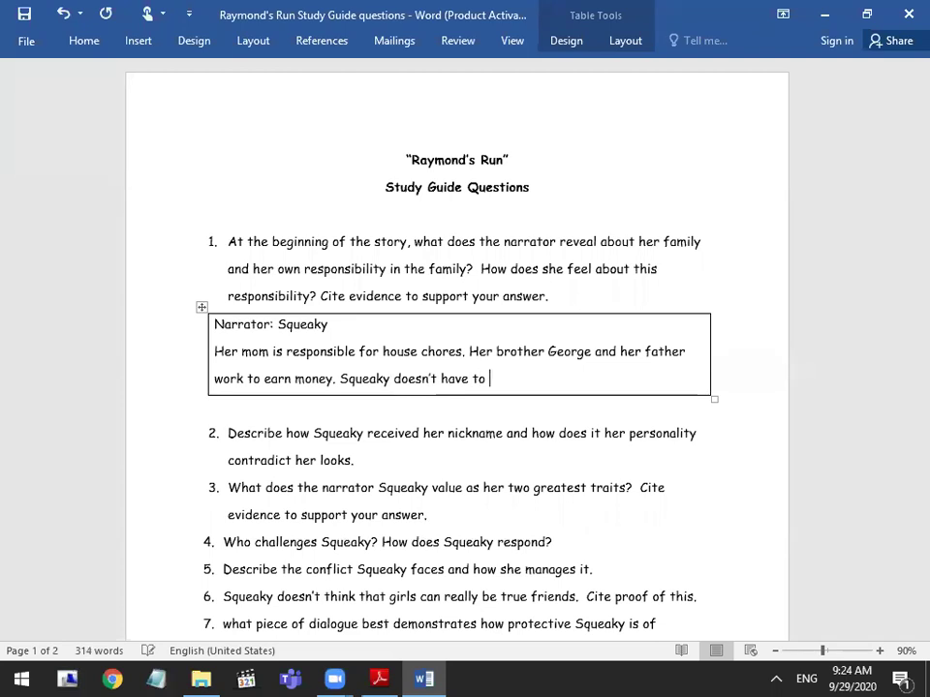
type("do any hou")
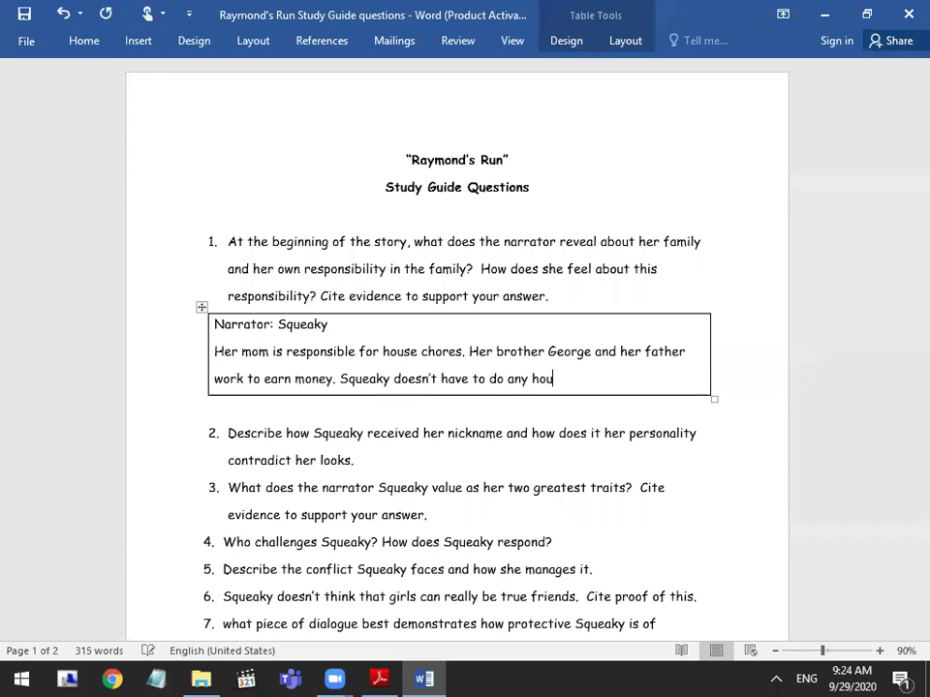
type("se chores r")
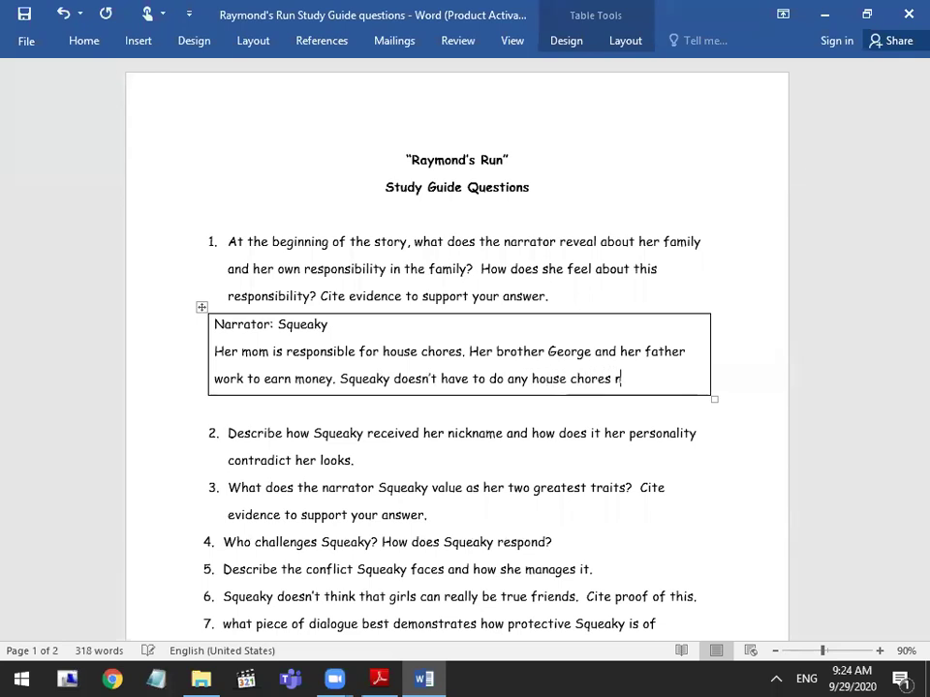
key("BackSpace")
type("nor work for tomorrow")
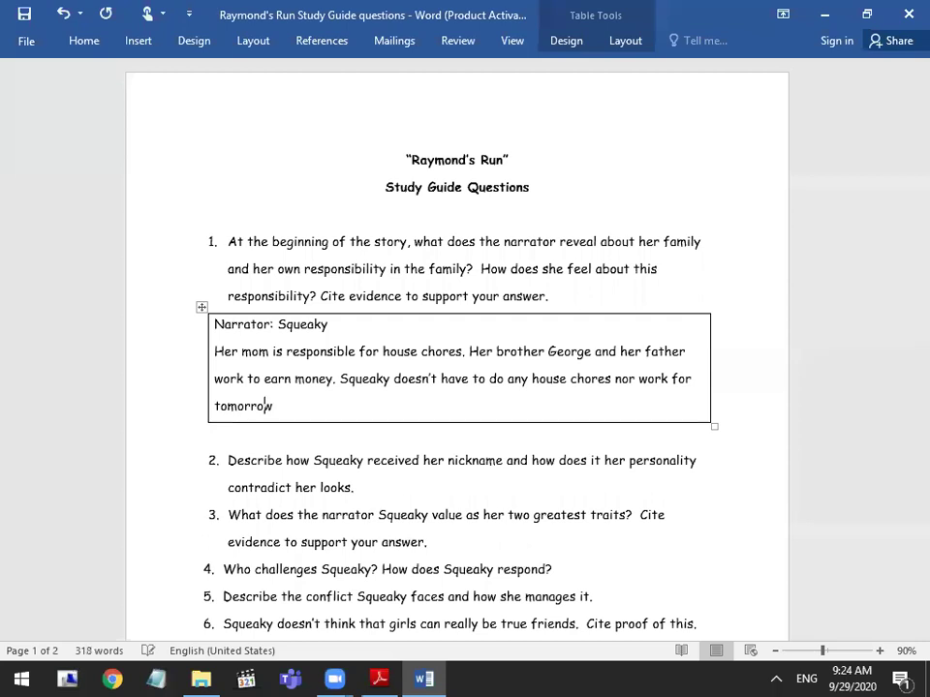
End that sentence with a full stop and add "Her only responsibility is to take care of her brother Raymond."
type(". Her only responsib")
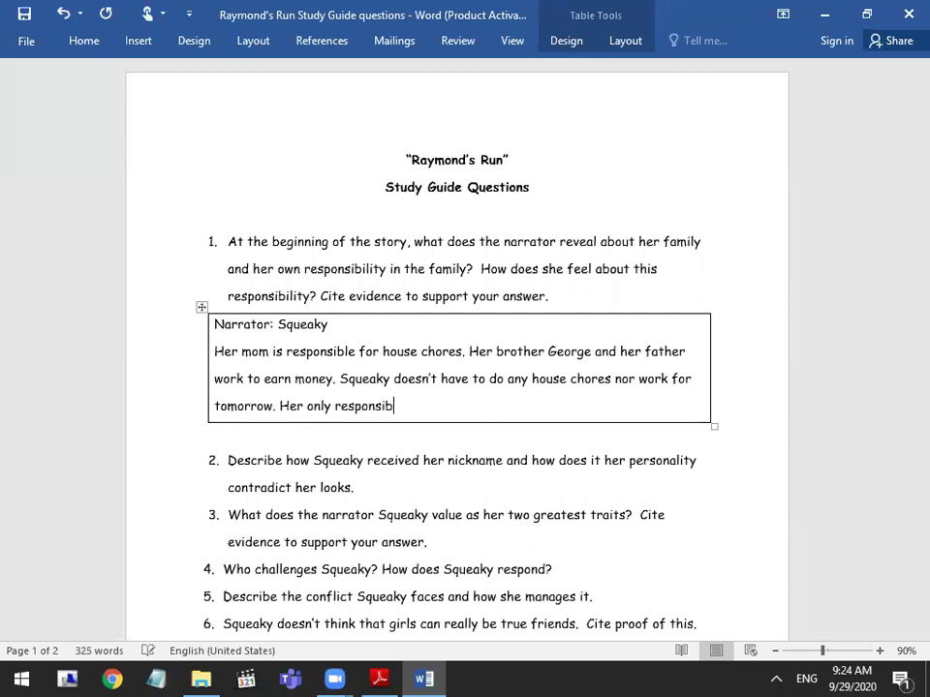
type("ility is to toke")
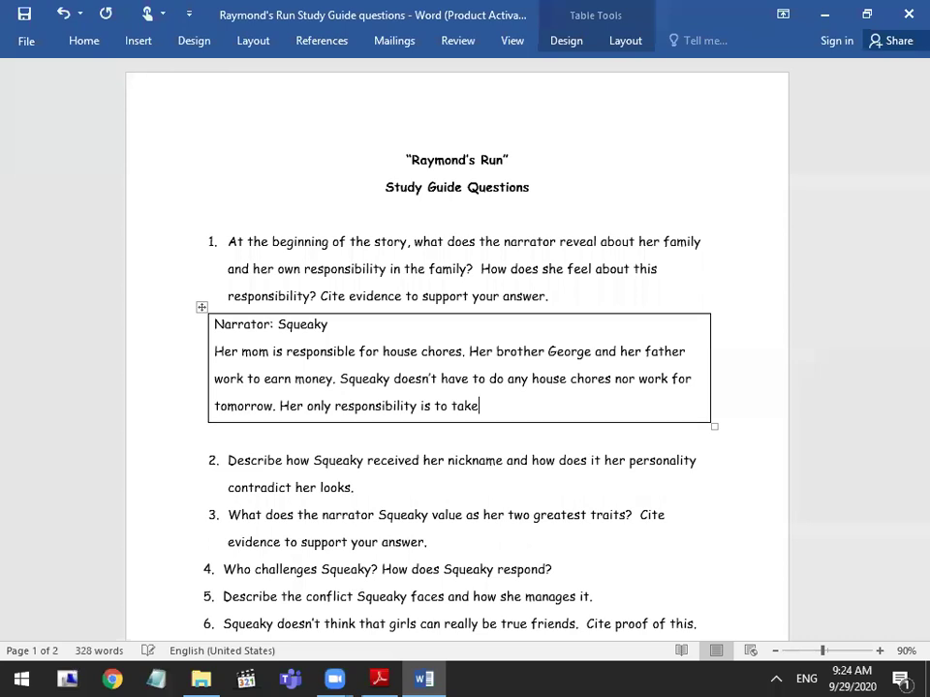
type("care of her br")
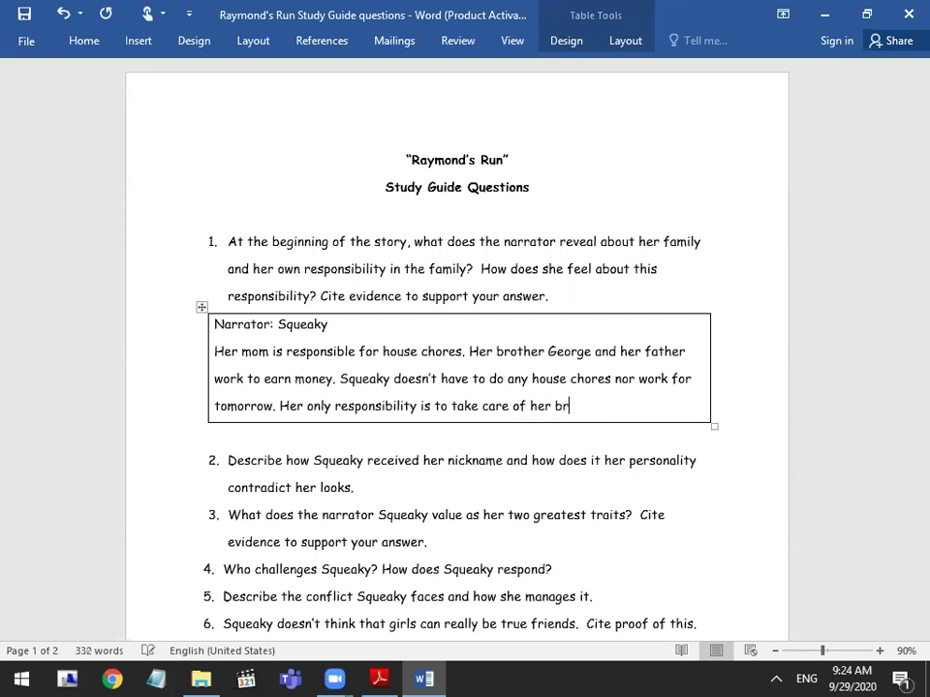
type("other Raymond. S")
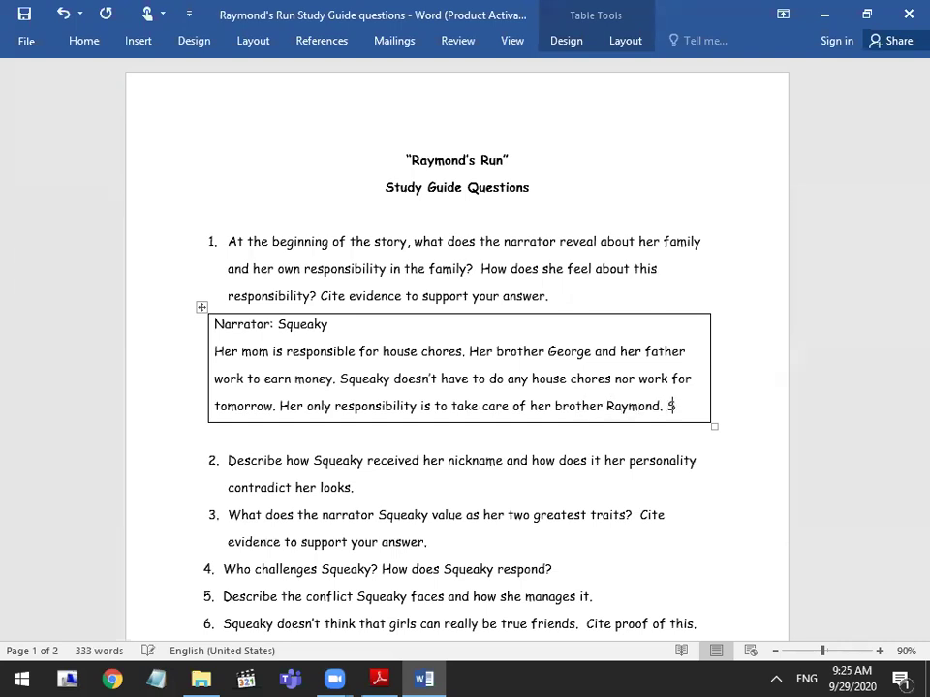
Write how Squeaky feels about her responsibility: "She thinks that this is a heavy a burden and"
type("he thinks the")
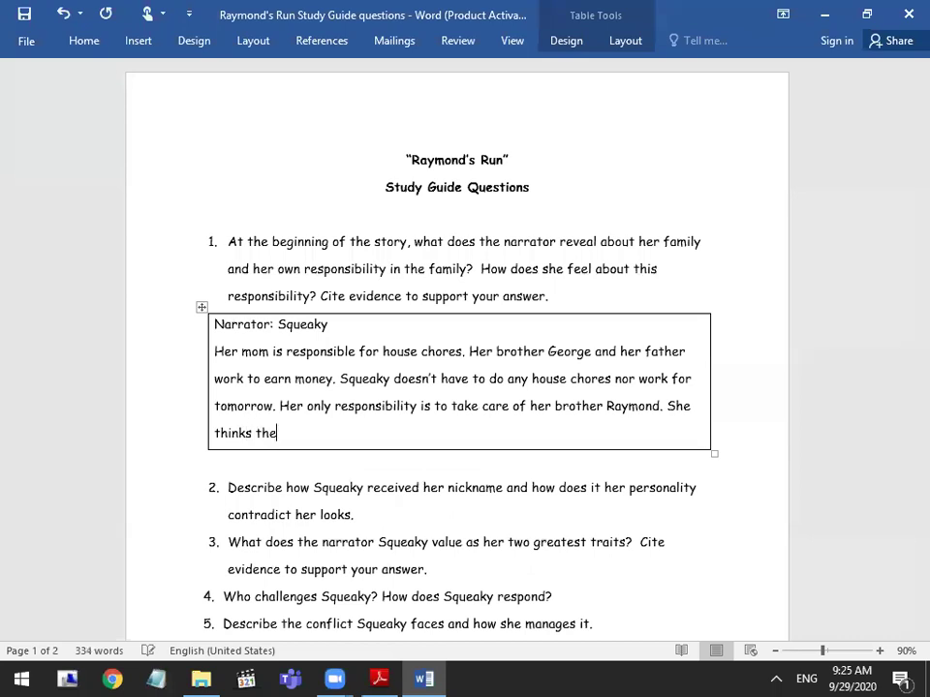
key("BackSpace")
type("at this is a heavy")
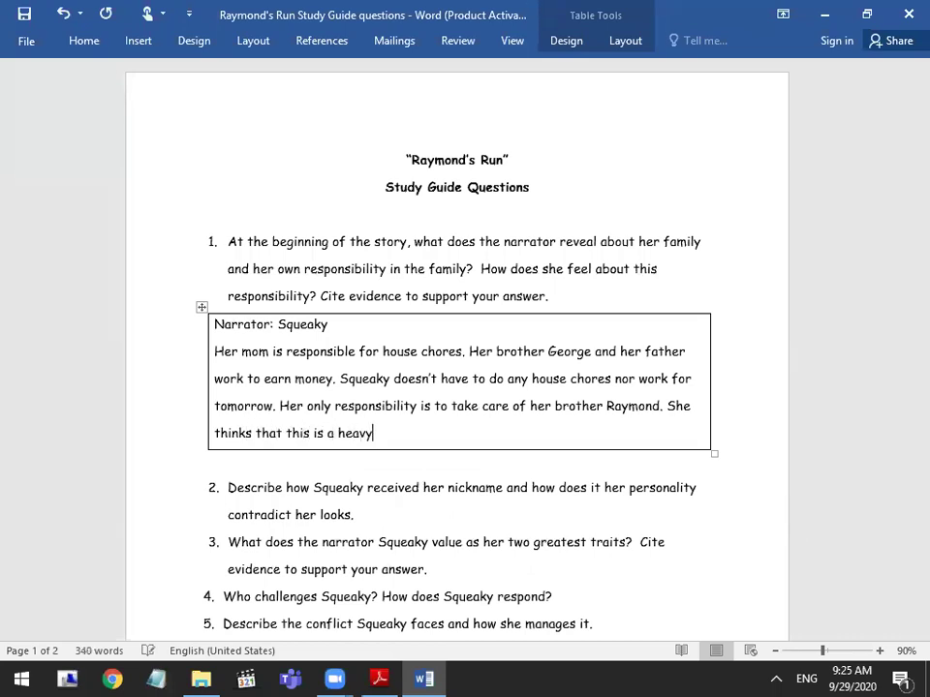
type("s")
key("BackSpace")
type("a burden and a")
key("BackSpace")
key("BackSpace")
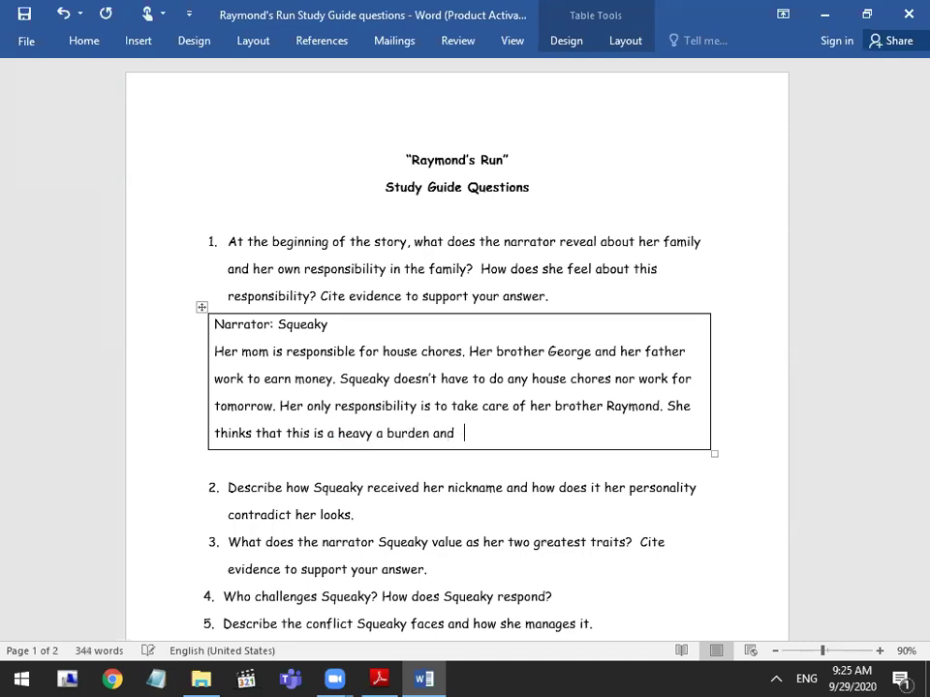
Continue the sentence about her feelings with "a difficult task when she"
type("a difficuk")
key("BackSpace")
type("lity is")
key("BackSpace")
type("task when shere")
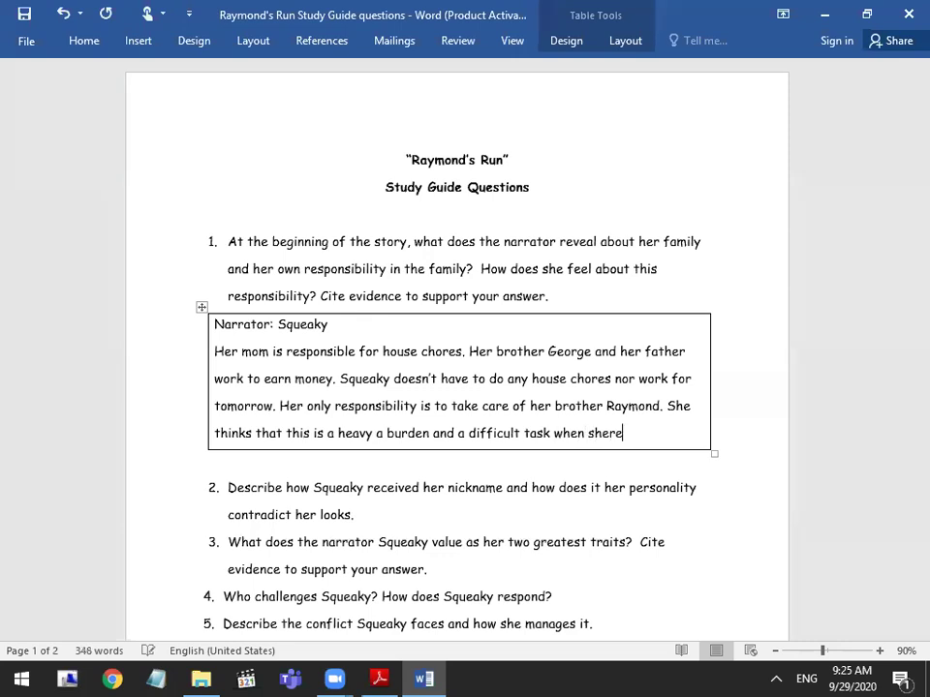
Continue the sentence about Squeaky's feelings with "refers to it as:"
key("BackSpace")
type("refersto")
key("BackSpace")
key("BackSpace")
type("to it a")
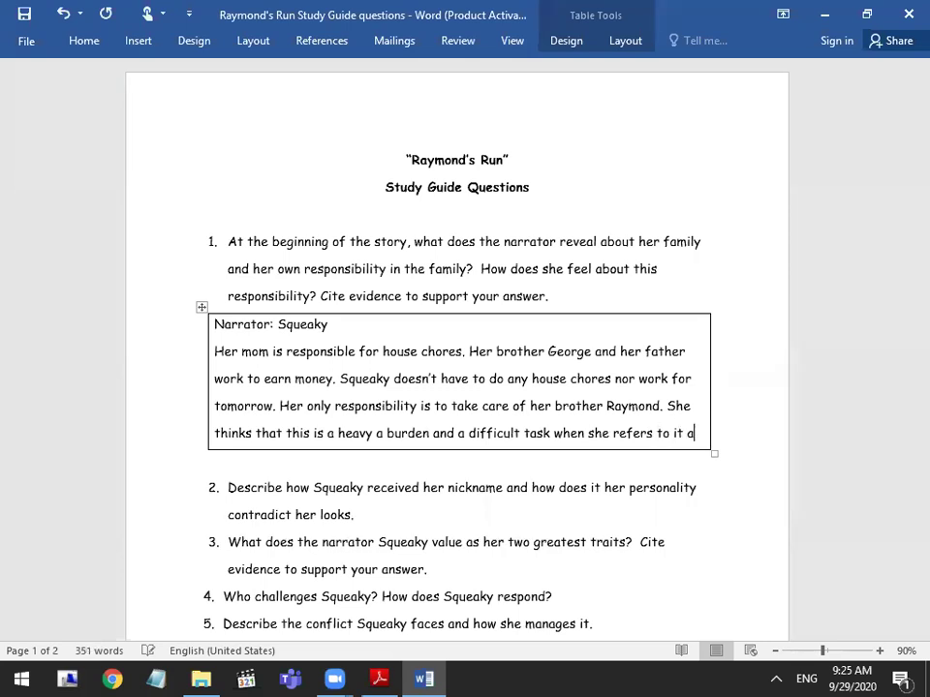
type("s")
type(":\"")
key("BackSpace")
key("BackSpace")
type(": \"")
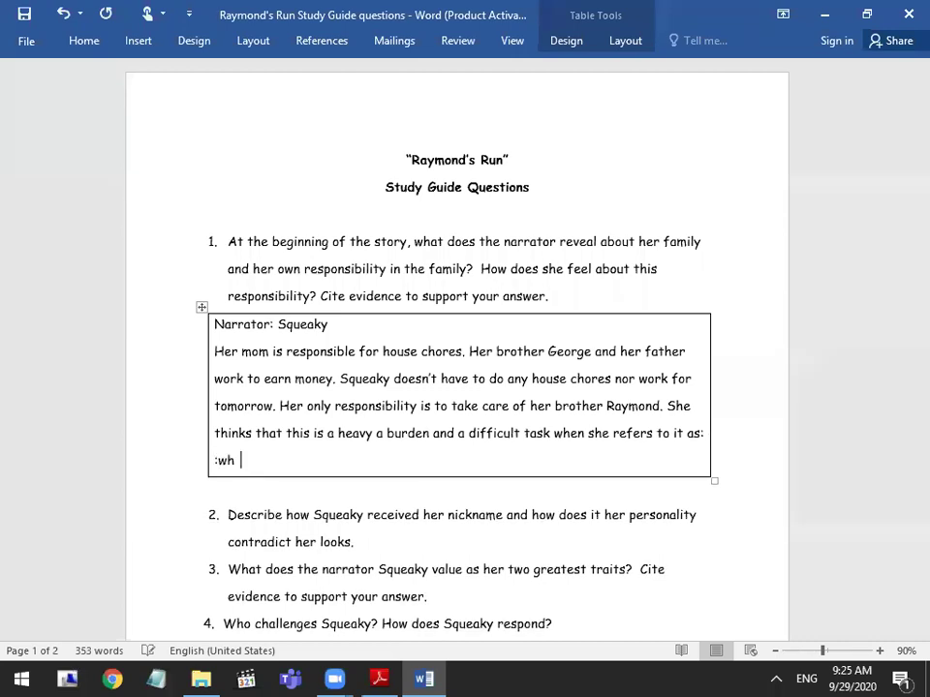
End the question 1 answer with the quotation "which is enough" and replace the word "tomorrow" with "money"
key("BackSpace")
key("BackSpace")
key("BackSpace")
key("BackSpace")
key("Return")
type("\"whoch i")
key("BackSpace")
key("BackSpace")
key("BackSpace")
key("BackSpace")
key("BackSpace")
type("ich is enough\"")
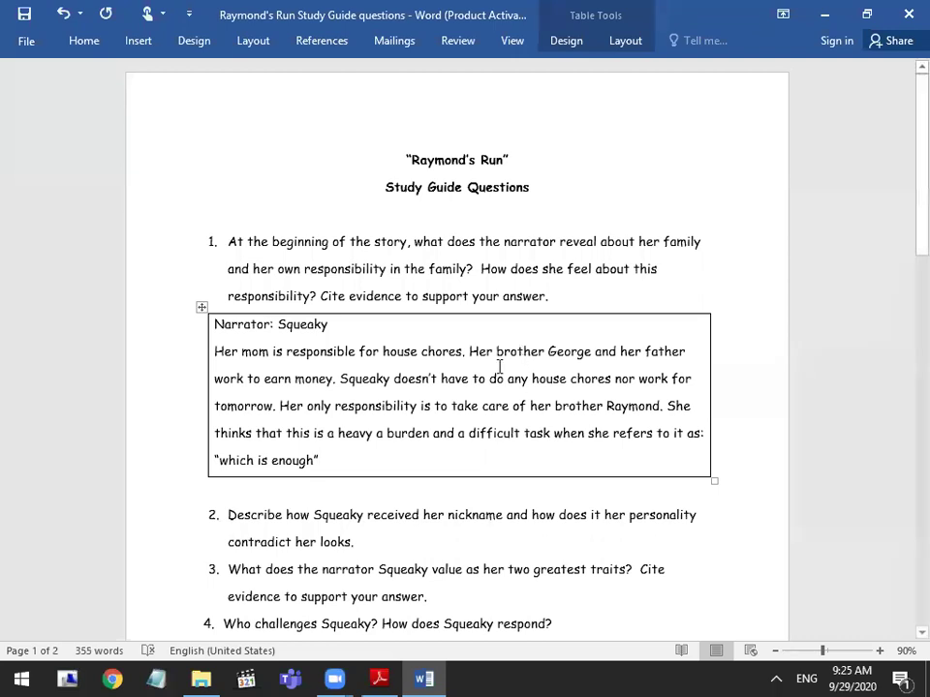
double_click(245, 410)
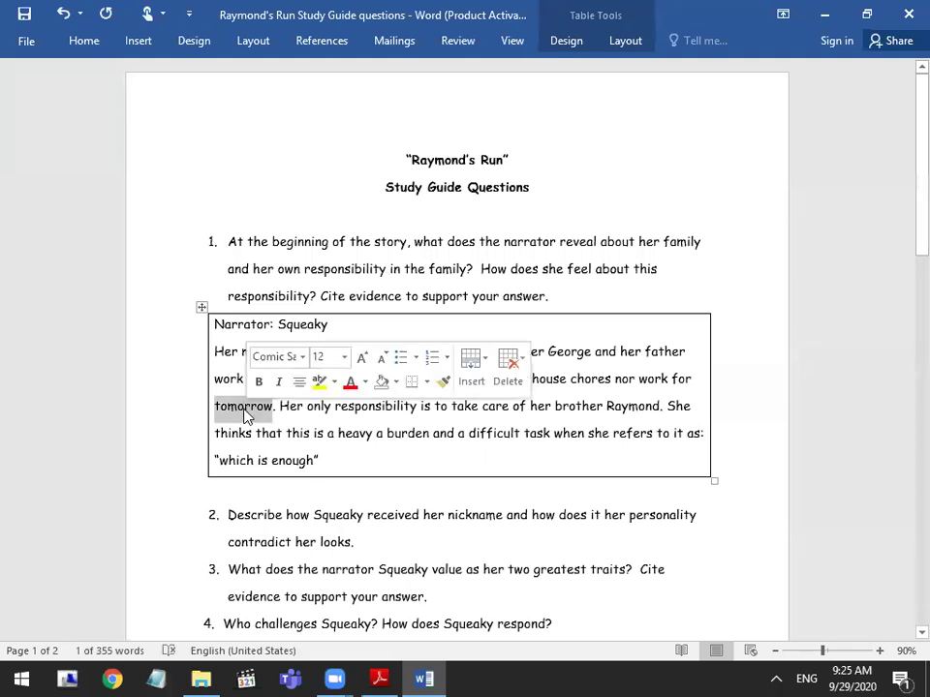
type("money")
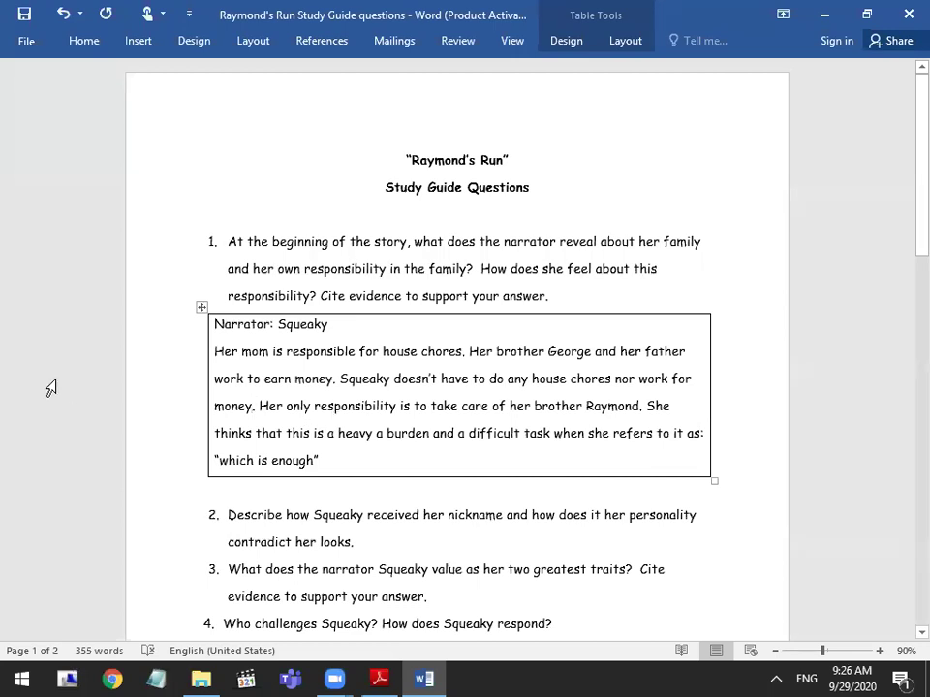
Add an unnumbered blank line below question 2 and insert a single-cell table there as its answer box
scroll(250, 427, "down", 2)
scroll(232, 426, "down", 2)
left_click(407, 427)
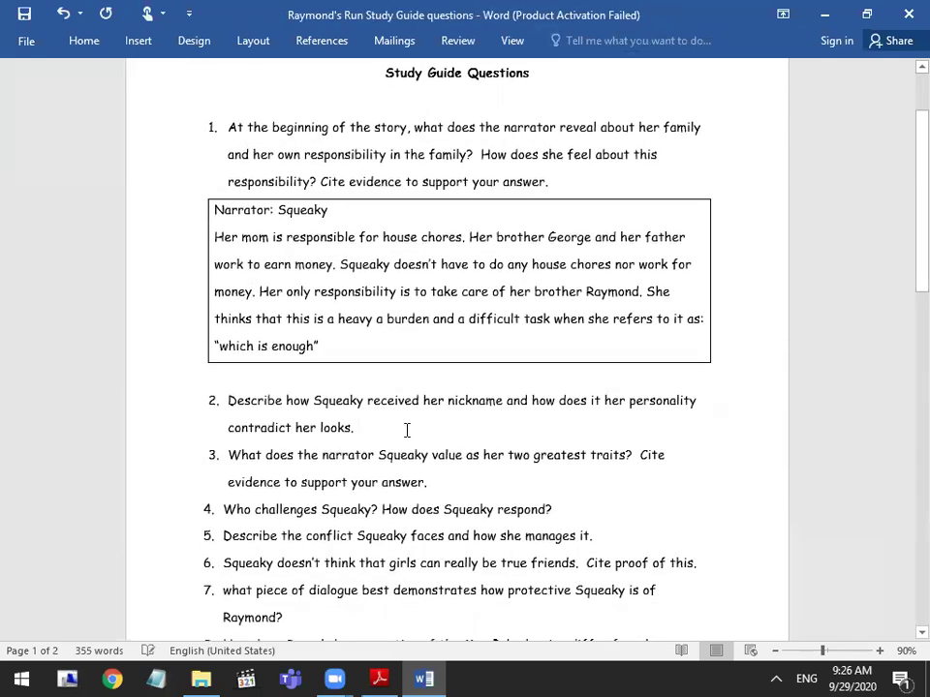
key("Return")
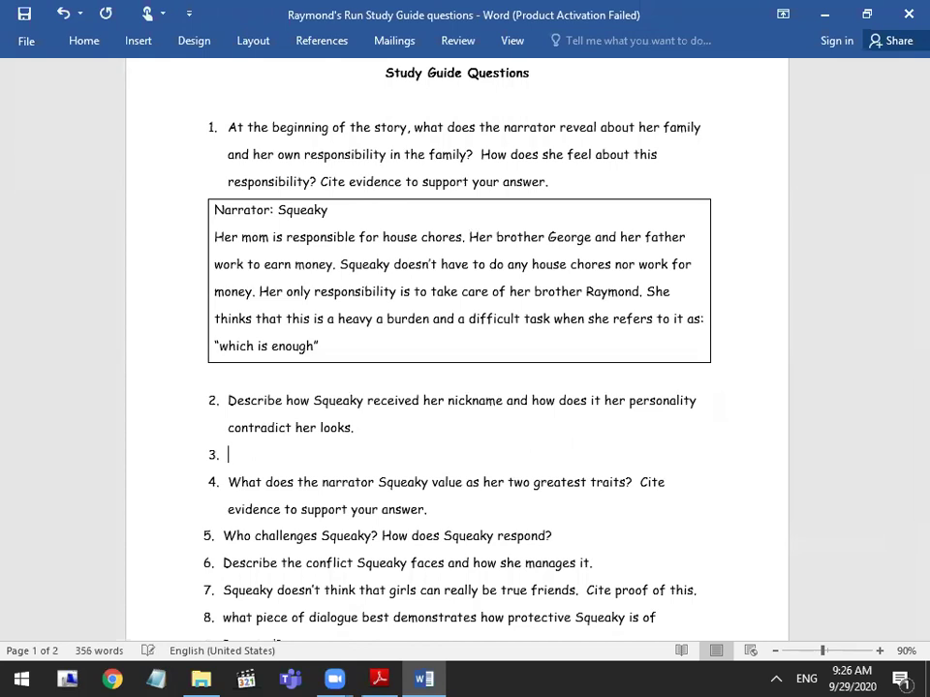
key("BackSpace")
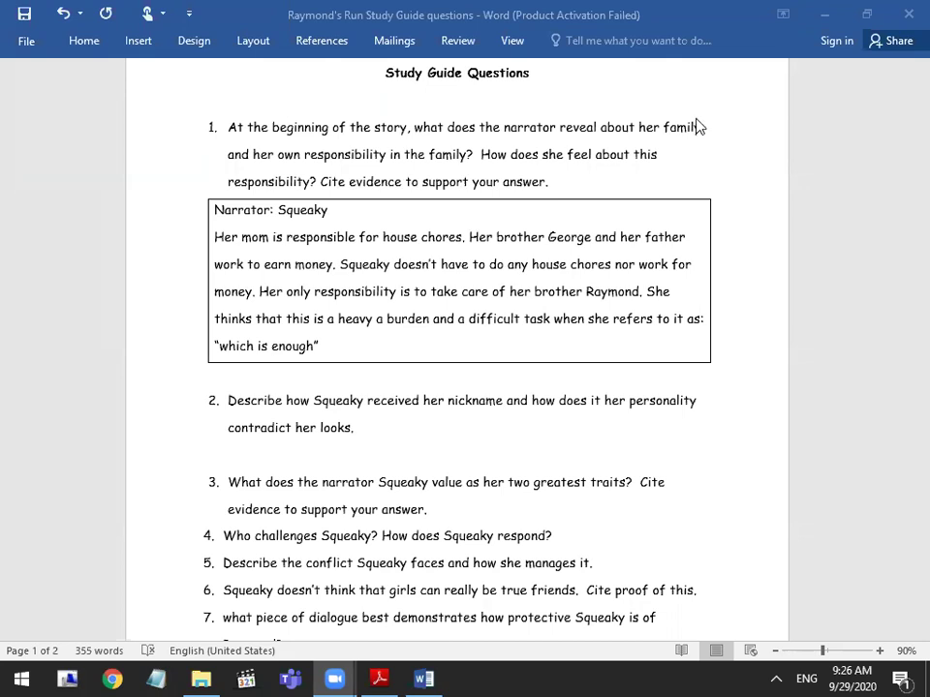
left_click(359, 443)
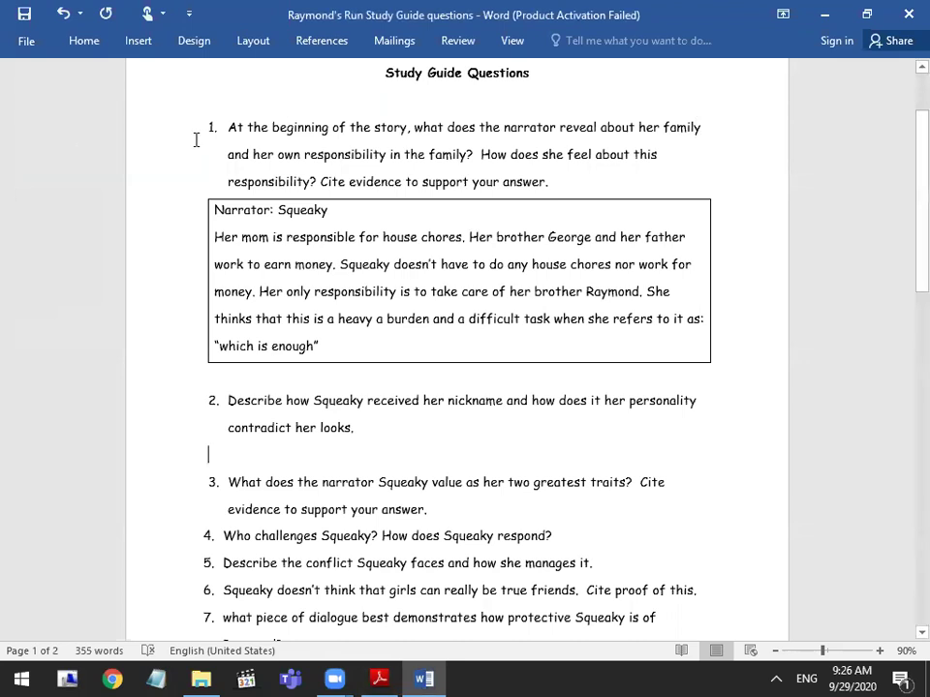
key("alt+n")
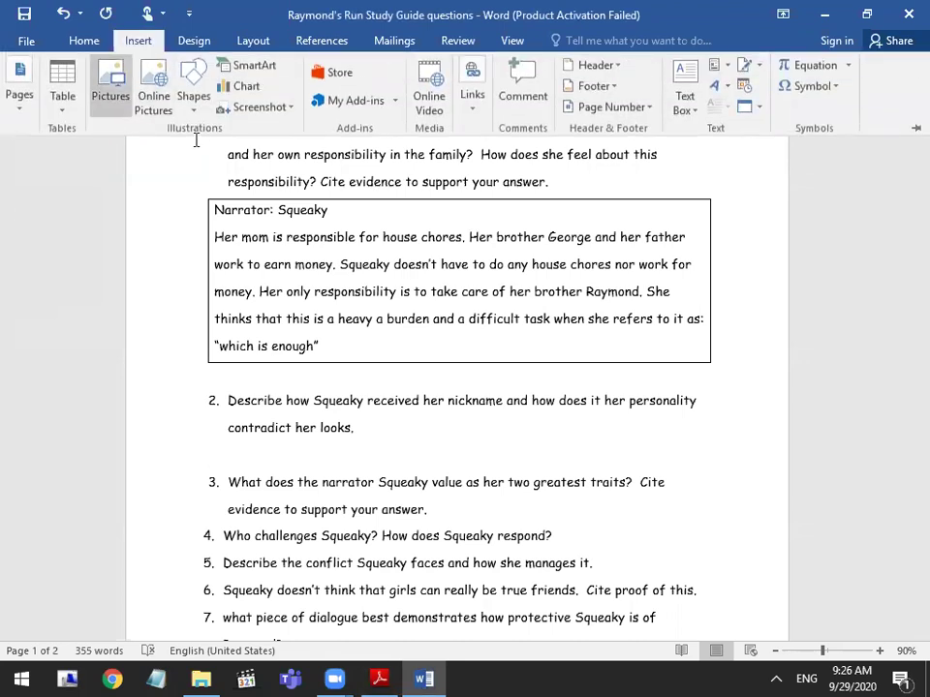
key("t")
left_click(49, 150)
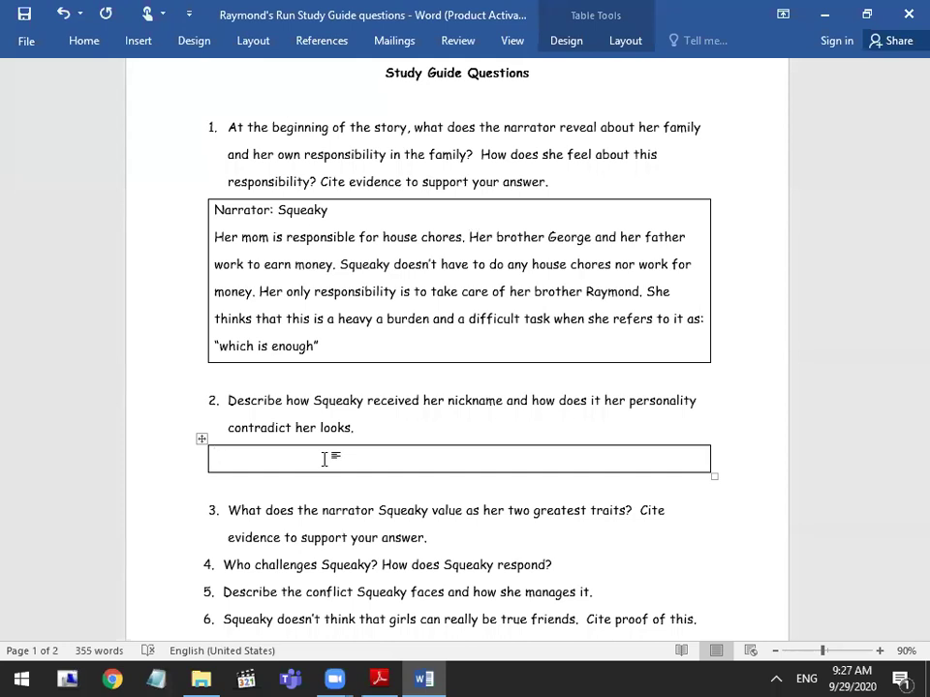
left_click(369, 455)
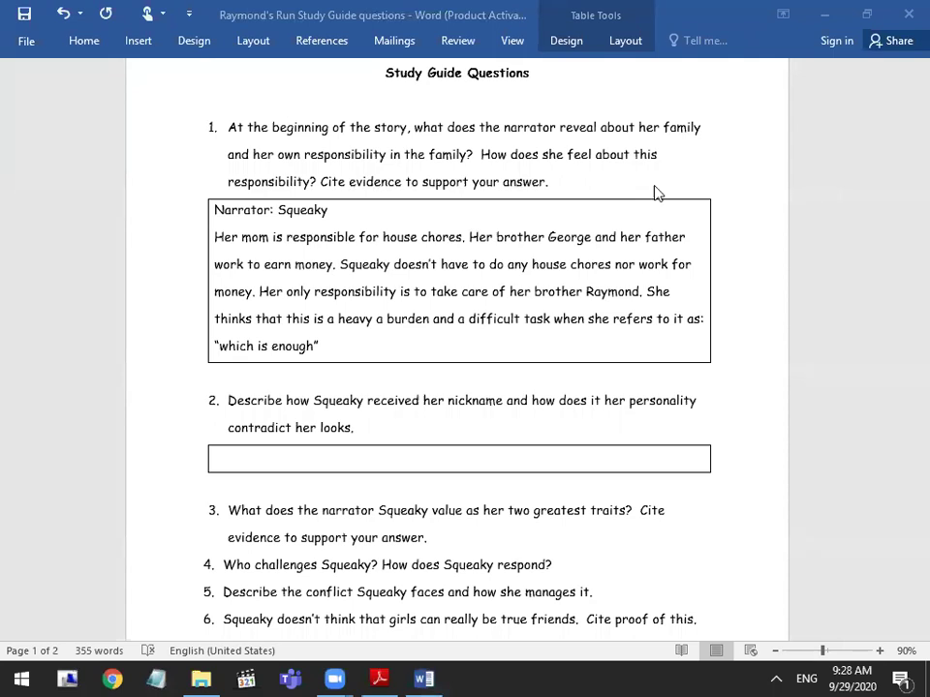
Remove the stray word "it" from the wording of question 2
double_click(596, 400)
key("BackSpace")
key("BackSpace")
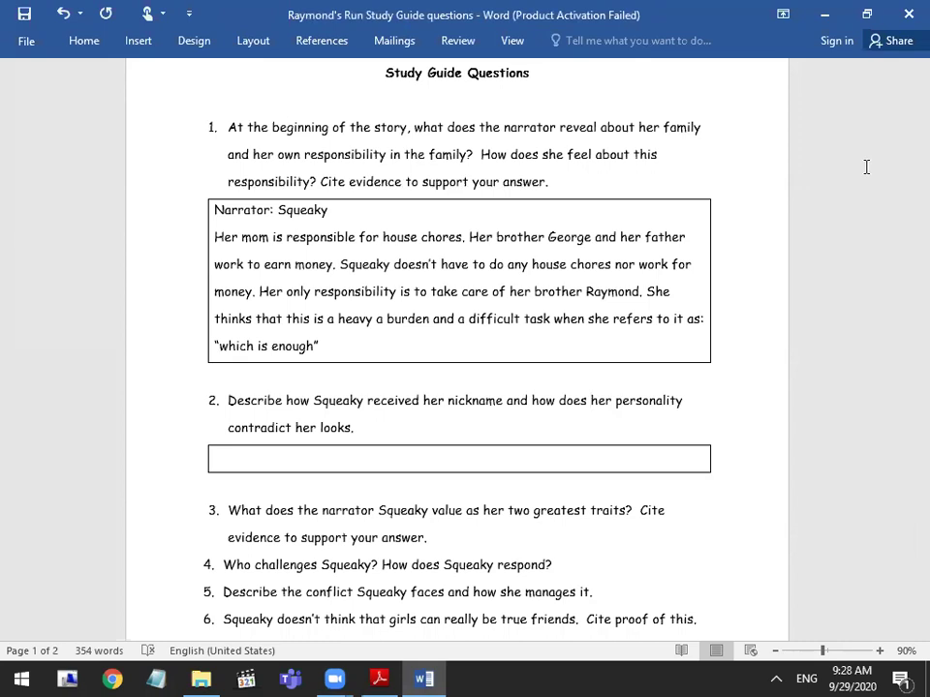
Write "Because of her squeaky voice." in the question 2 answer box and start a second line with "Her looks"
left_click(363, 452)
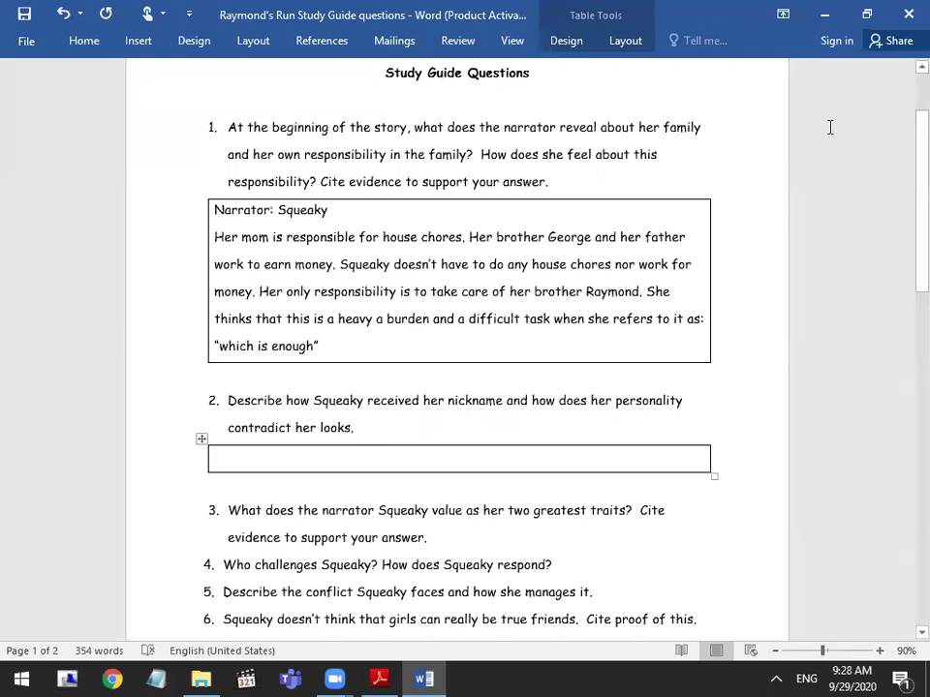
left_click(339, 454)
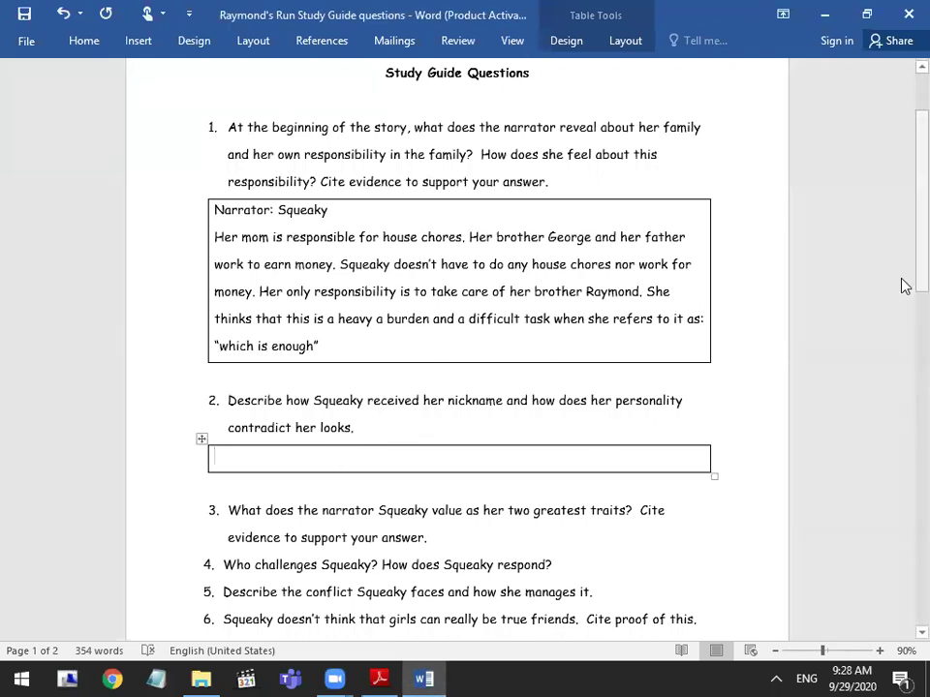
type("because of her")
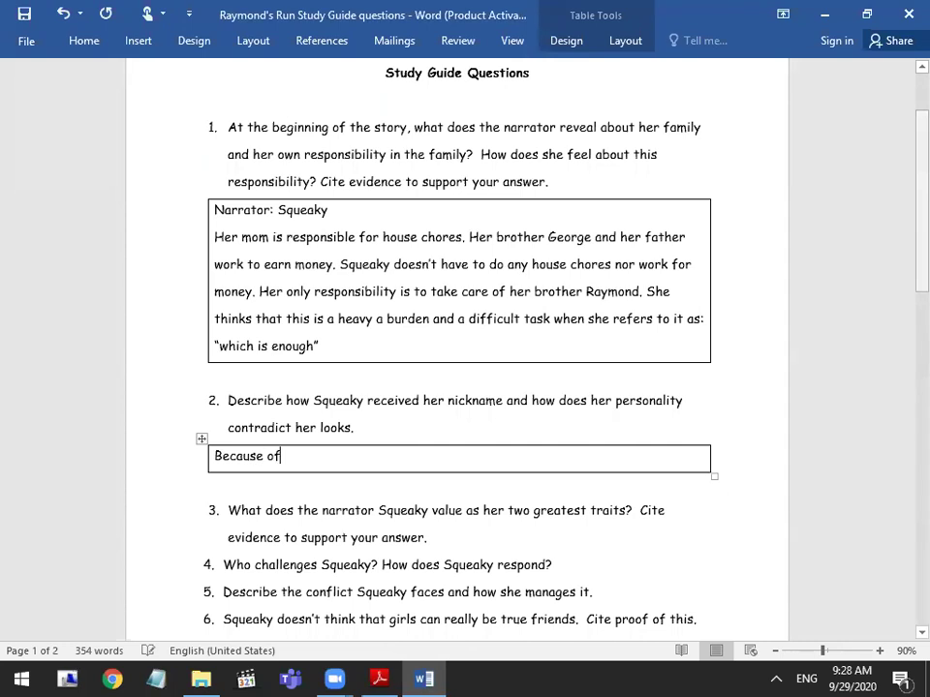
type(" sq")
type("ue")
key("BackSpace")
type("eaky voice.")
key("Return")
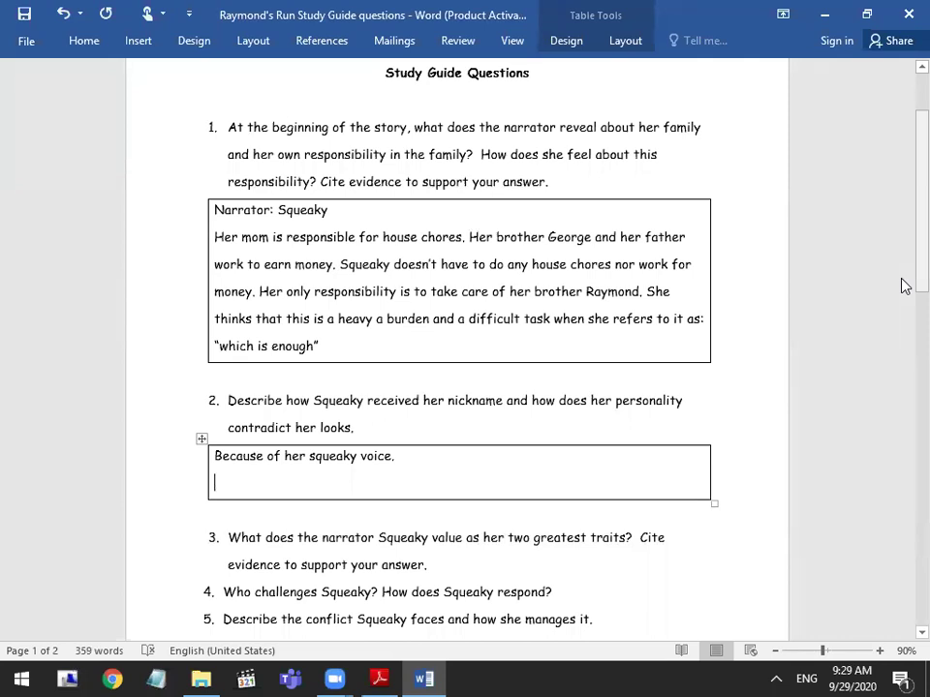
type("Her looks")
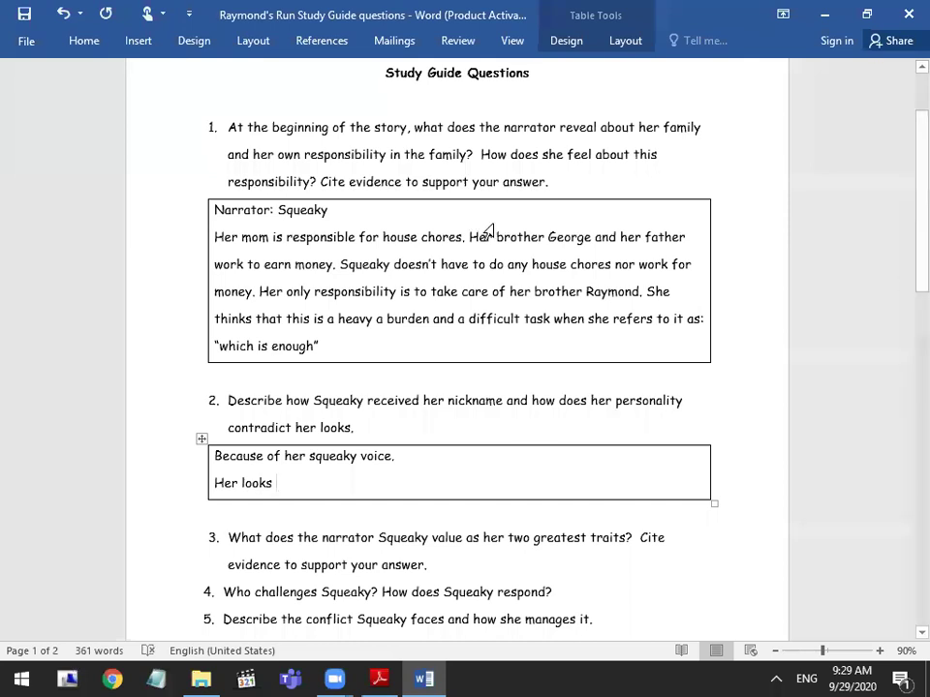
Switch to the Raymond's Run PDF in Adobe Reader and reread the story's opening for Squeaky's looks and personality
left_click(388, 678)
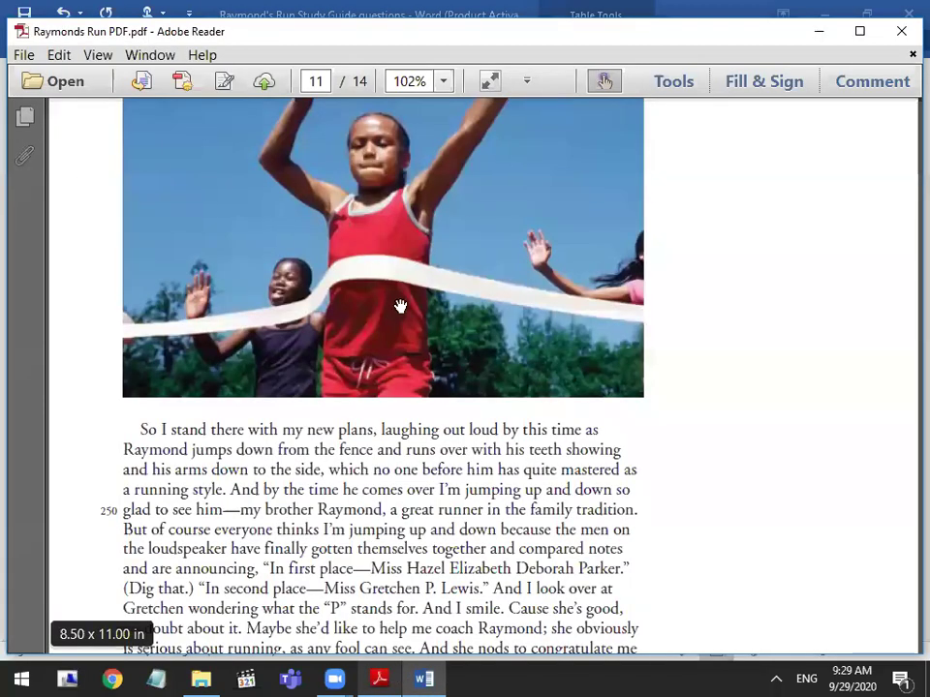
scroll(734, 352, "up", 15)
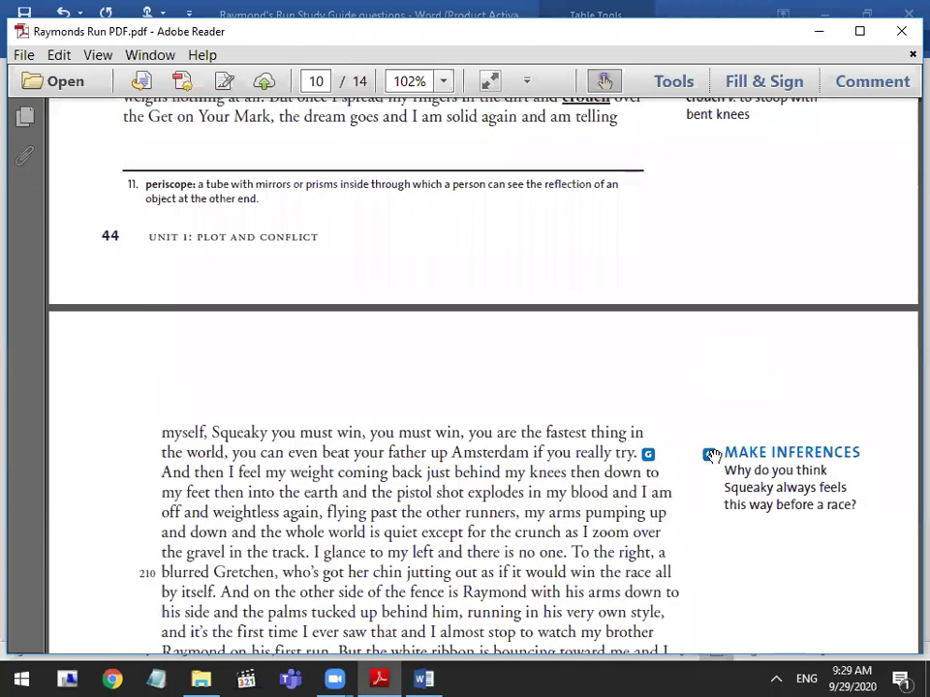
scroll(711, 450, "up", 20)
scroll(712, 446, "up", 10)
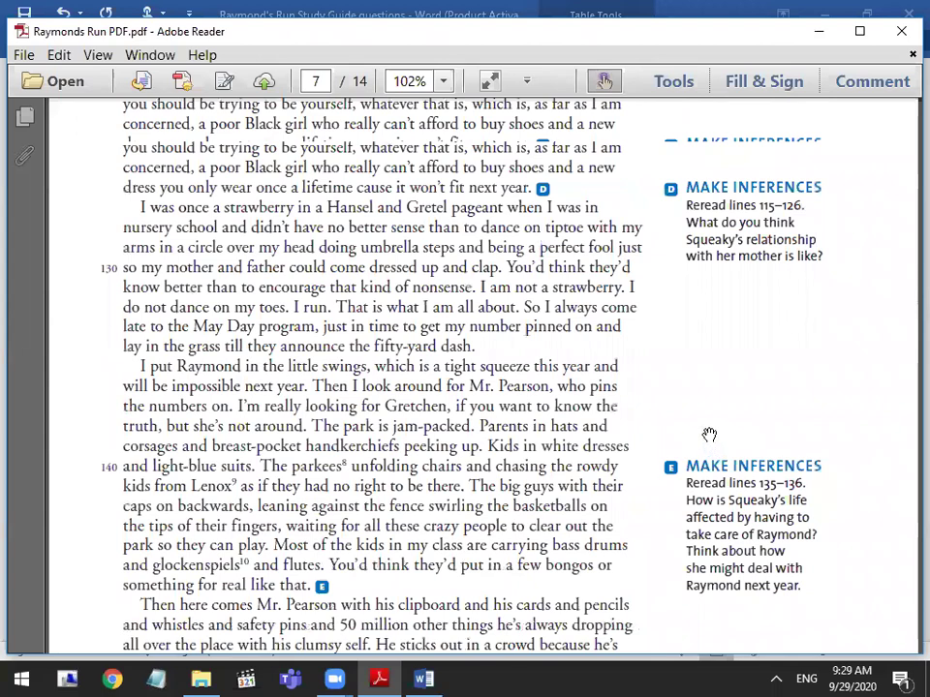
scroll(709, 434, "up", 20)
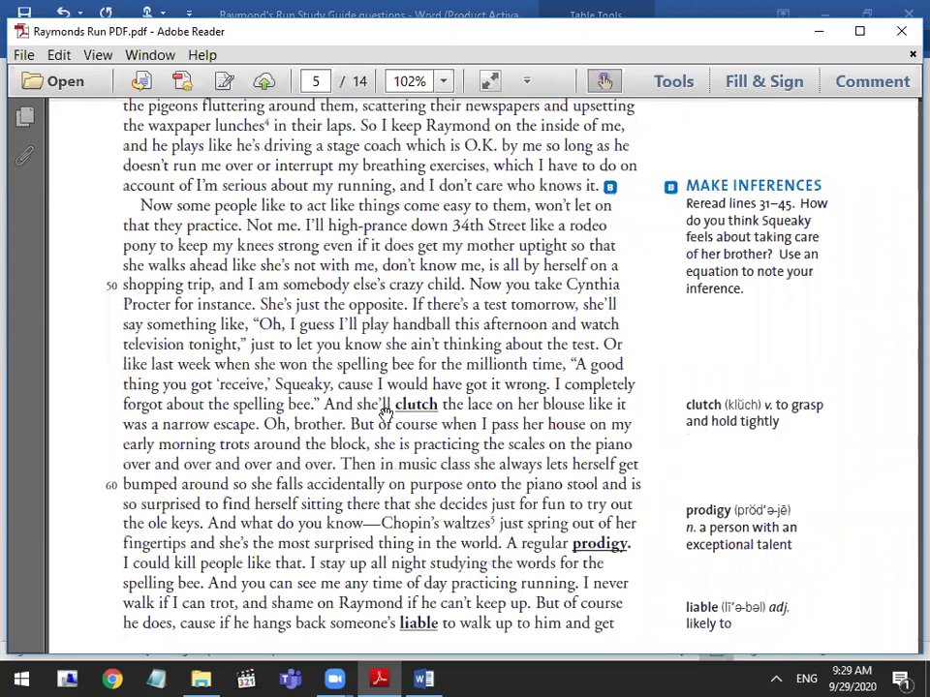
scroll(377, 412, "up", 10)
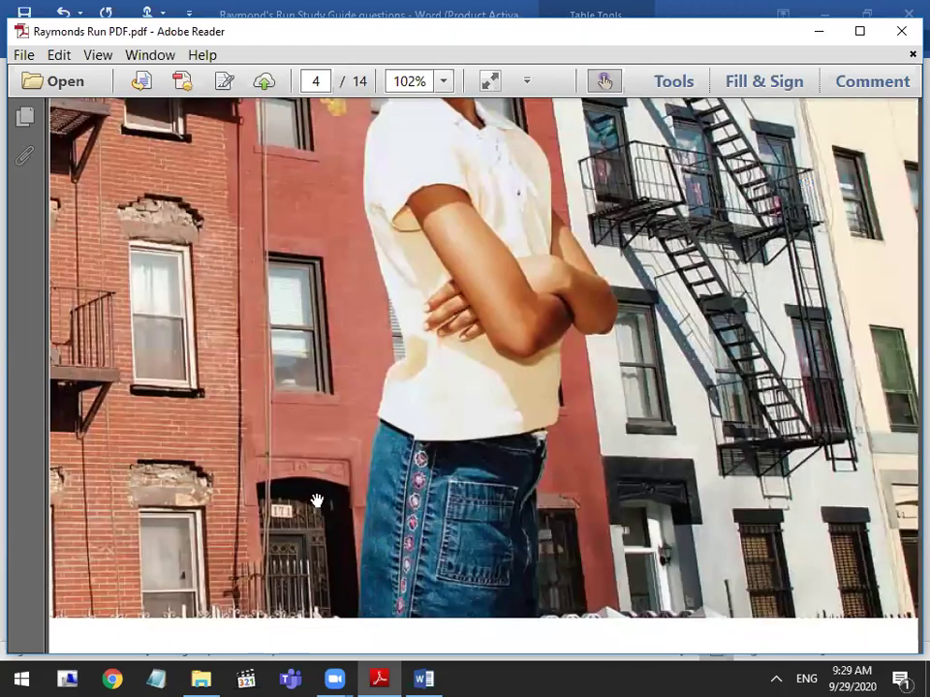
scroll(320, 455, "up", 10)
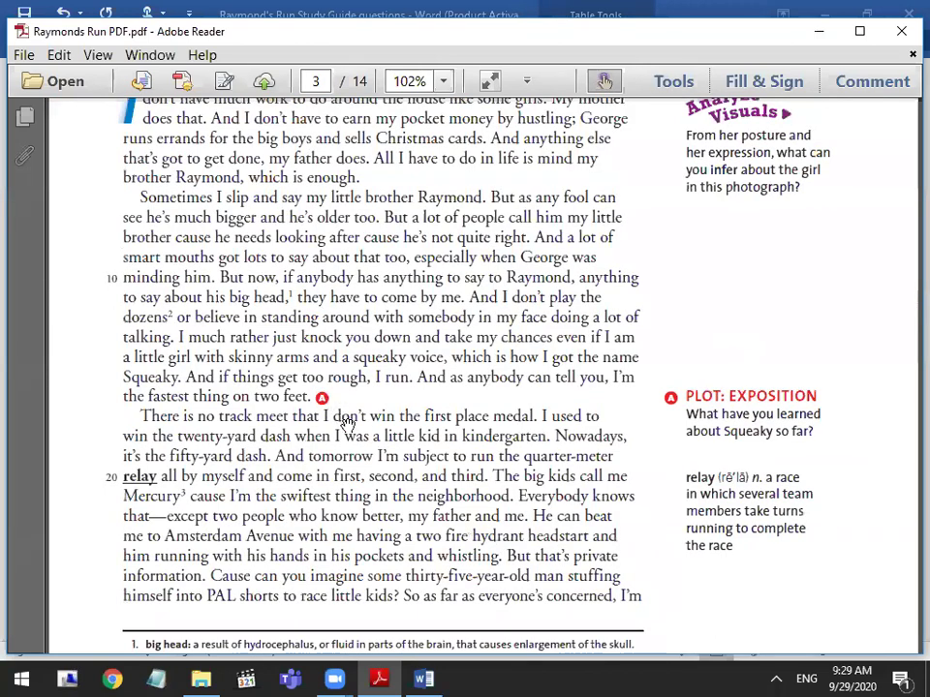
scroll(348, 421, "down", 10)
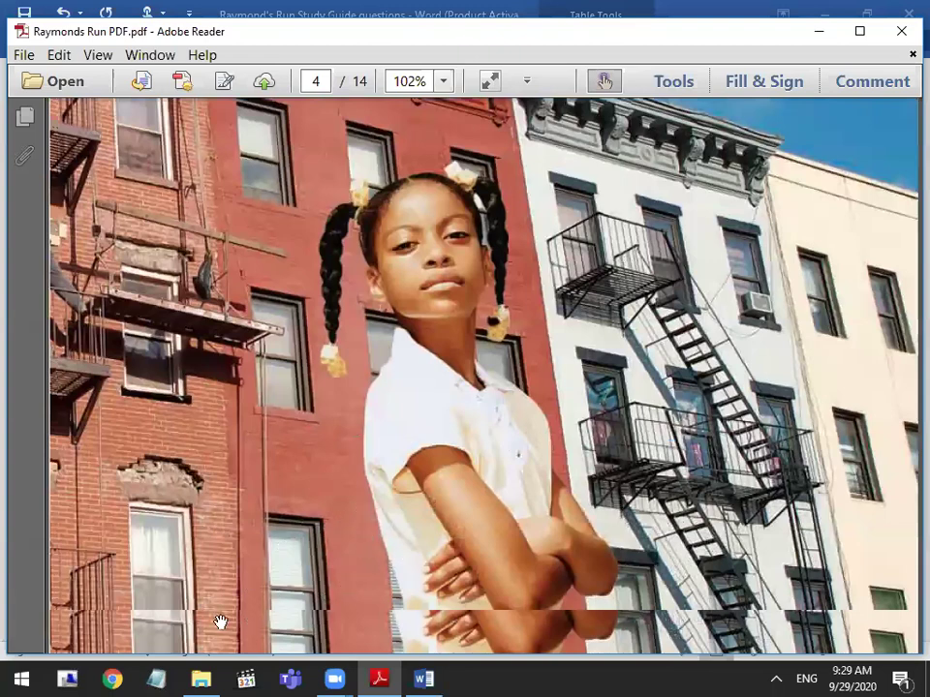
scroll(609, 552, "down", 5)
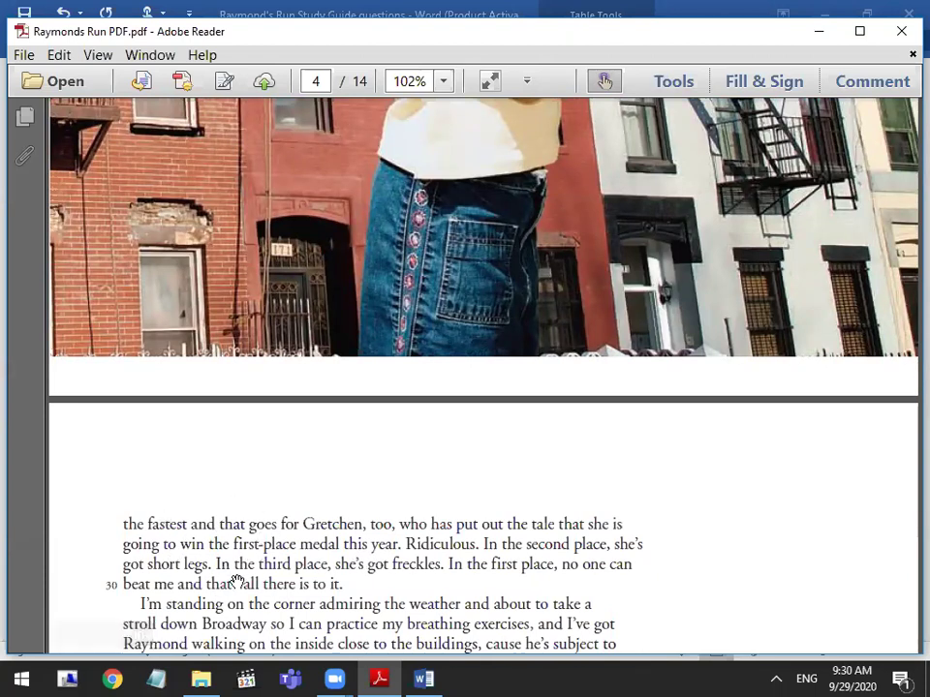
scroll(276, 534, "up", 3)
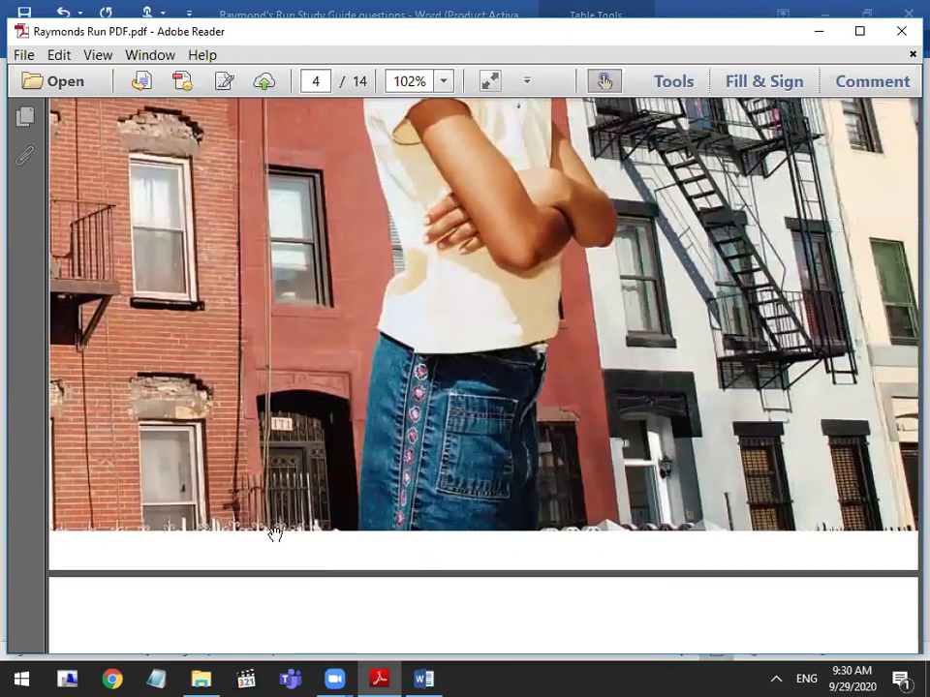
scroll(310, 573, "up", 10)
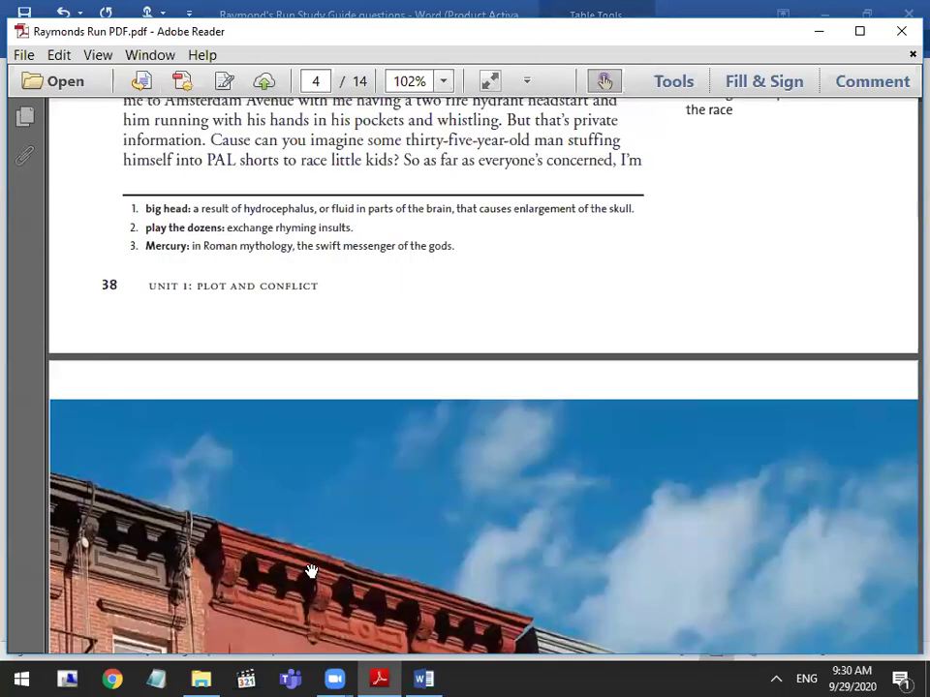
scroll(307, 566, "up", 7)
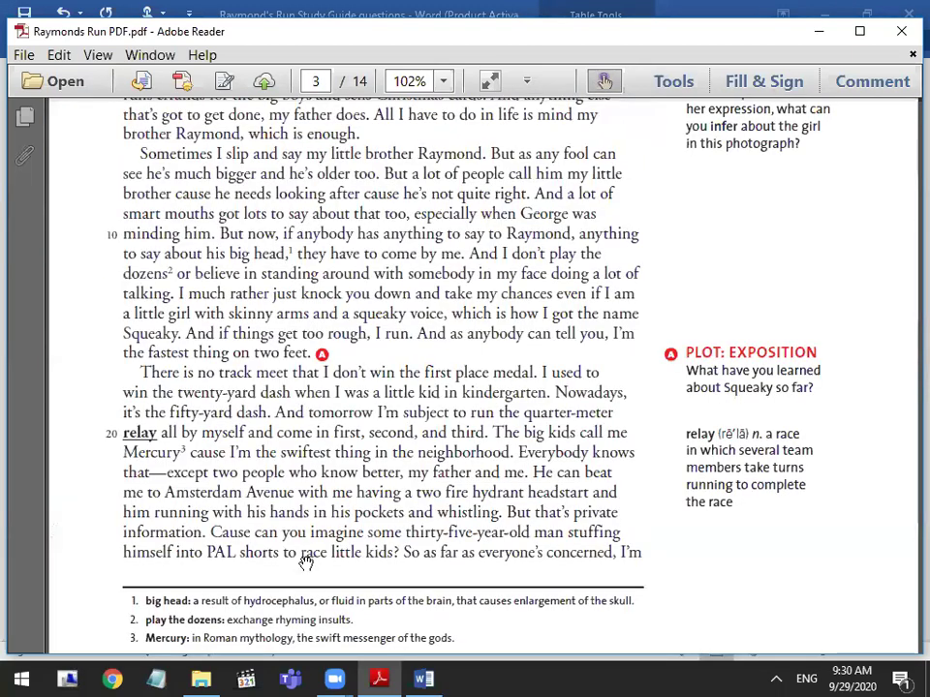
scroll(306, 563, "up", 3)
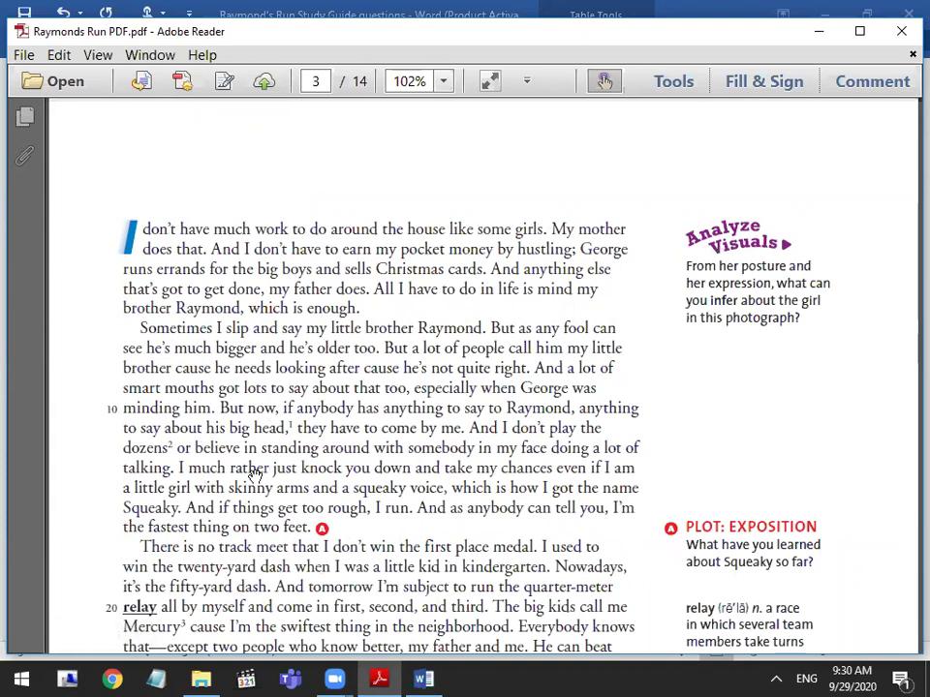
Return to the Word document and replace "Her looks" in the question 2 answer with "Physically"
key("alt+Tab")
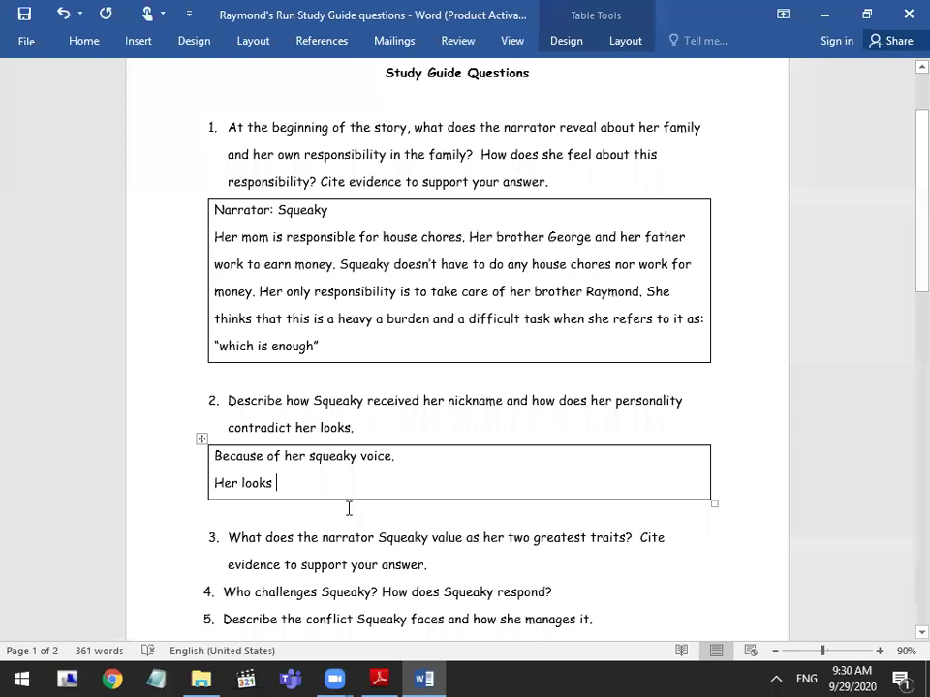
key("BackSpace")
key("BackSpace")
key("BackSpace")
key("BackSpace")
key("BackSpace")
key("BackSpace")
key("BackSpace")
key("BackSpace")
key("BackSpace")
key("BackSpace")
type("physicall")
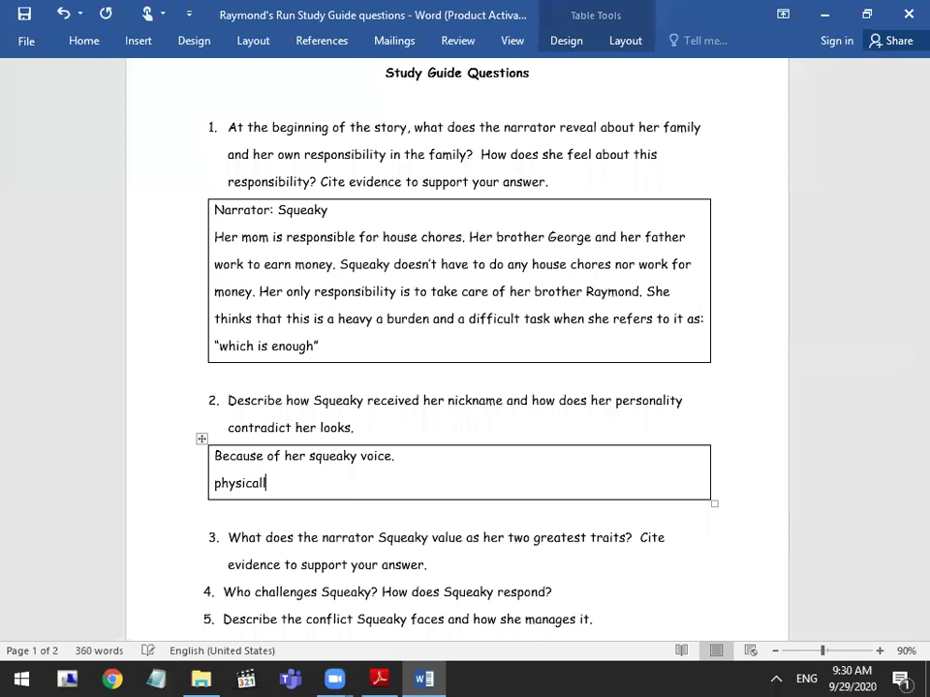
type("y Squy")
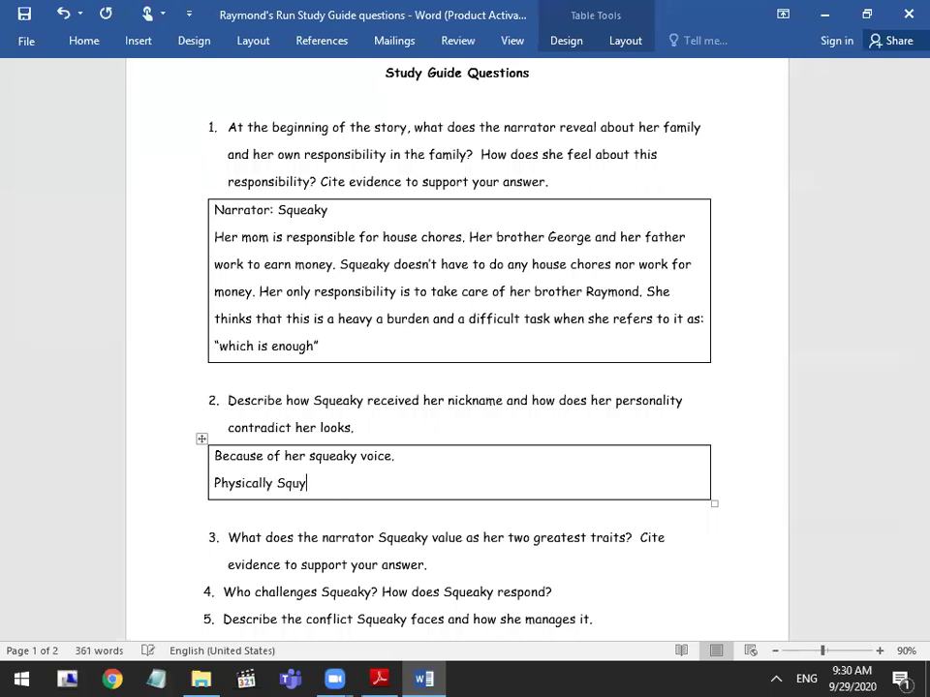
Continue the second line of the question 2 answer so it reads "Physically Squeaky is described as little girl with"
key("BackSpace")
type("a")
key("BackSpace")
type("eaa")
key("BackSpace")
type("ky is d")
key("BackSpace")
key("BackSpace")
key("BackSpace")
key("BackSpace")
key("BackSpace")
key("BackSpace")
key("BackSpace")
key("BackSpace")
type("ky is desa")
key("BackSpace")
key("BackSpace")
type("cr")
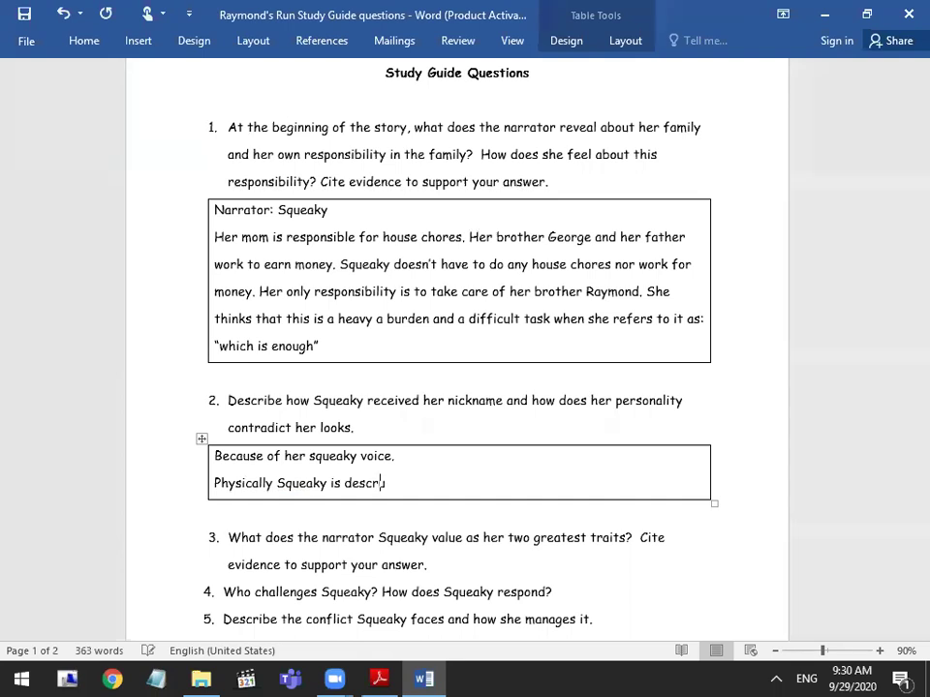
type("ibed as little firl")
key("BackSpace")
key("BackSpace")
key("BackSpace")
key("BackSpace")
type("girl with")
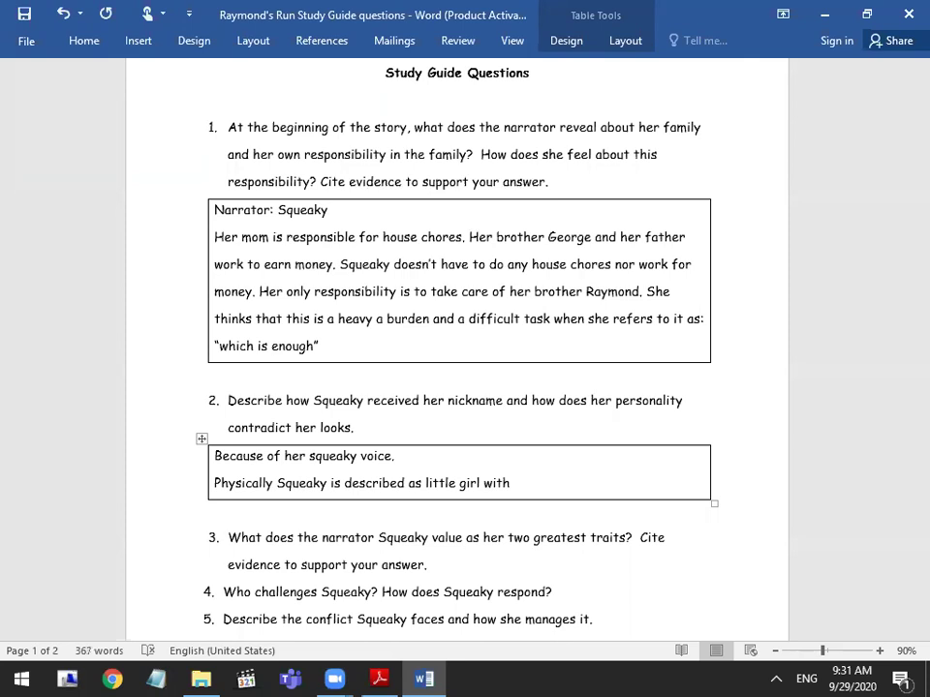
Check the description in the story PDF in Adobe Reader, return to Word and add "skinny arms and a squeaky voice," to the question 2 answer
left_click(379, 678)
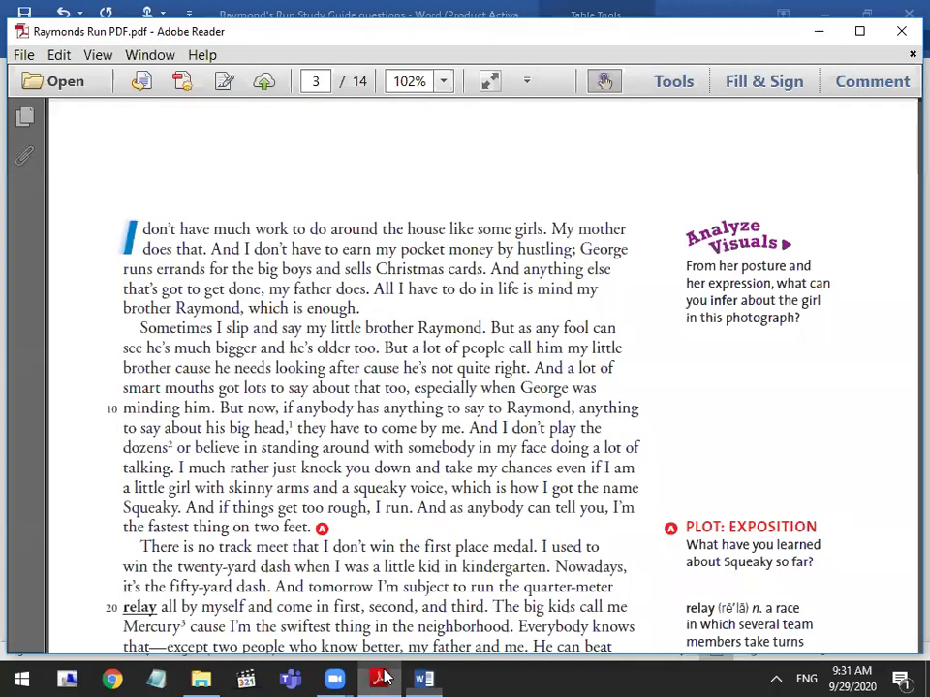
left_click(407, 677)
type("slkinn")
key("BackSpace")
key("BackSpace")
key("BackSpace")
key("BackSpace")
key("BackSpace")
type("kinny ")
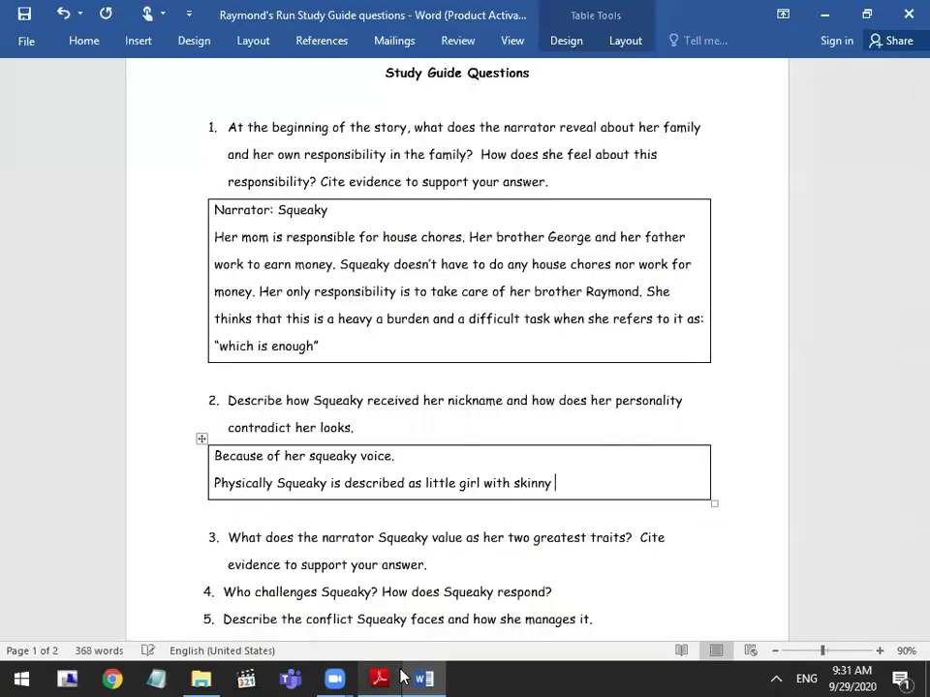
type("arms and a sque")
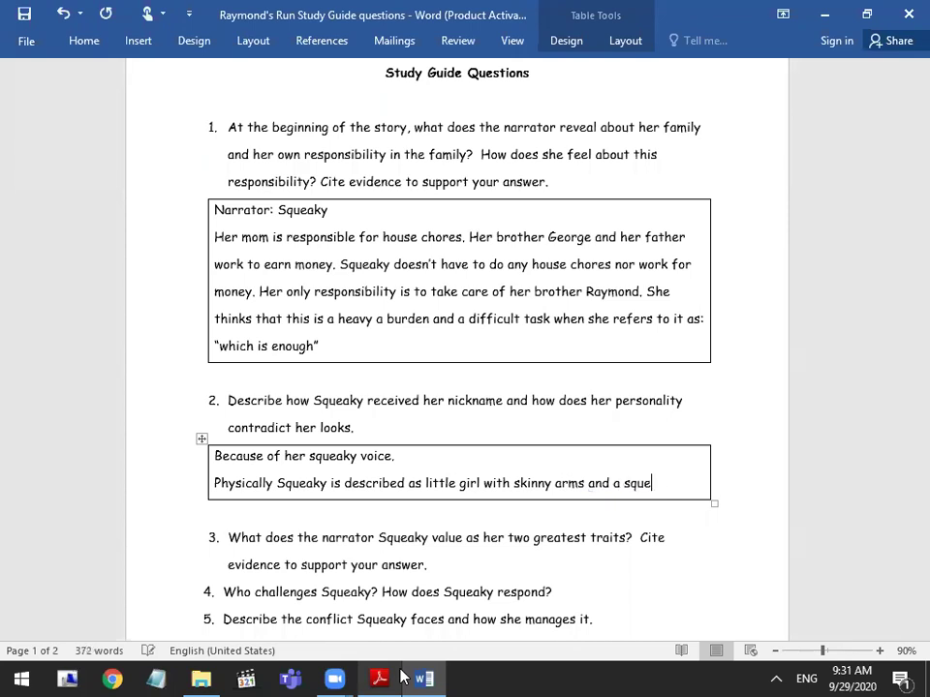
type("akt")
key("BackSpace")
key("BackSpace")
type("y couc")
key("BackSpace")
key("BackSpace")
key("BackSpace")
key("BackSpace")
type("voice,ho")
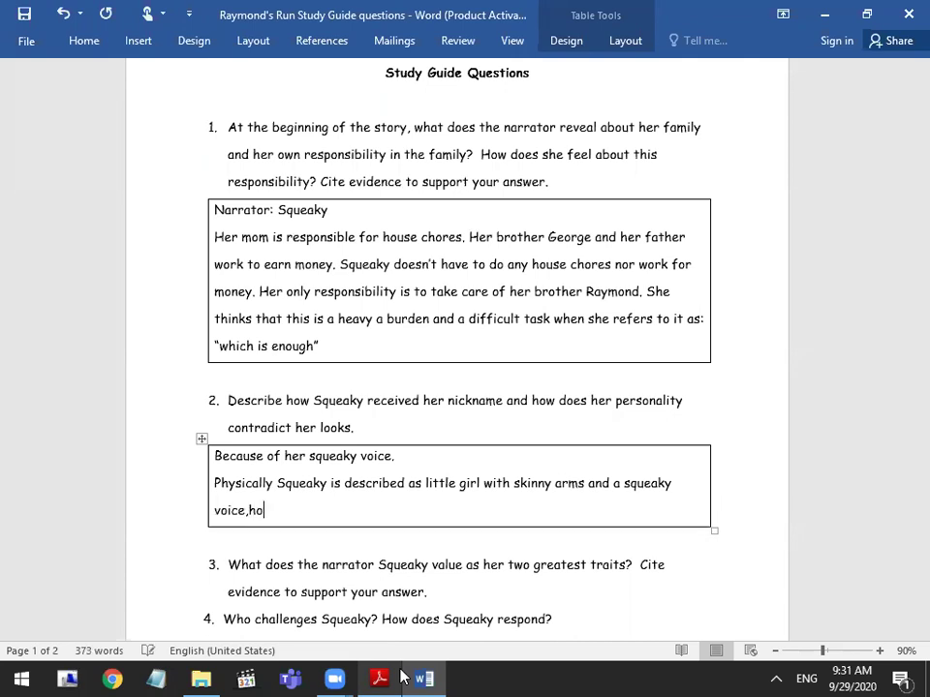
Continue the question 2 answer with "however, her personality" following the comma
key("BackSpace")
key("BackSpace")
type("hp")
type("wever,")
type(" he")
type("r persona;")
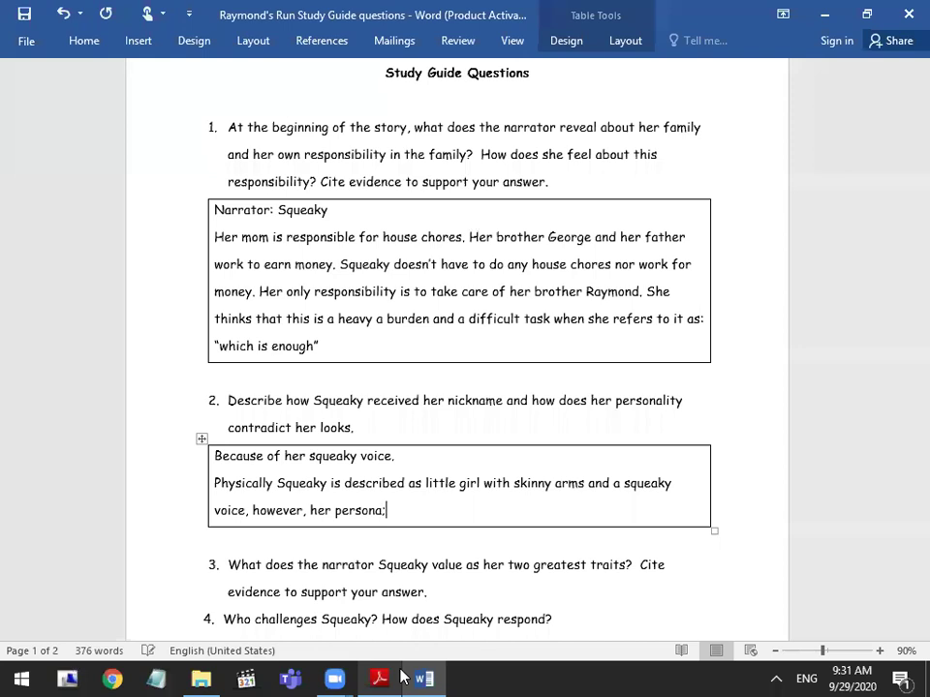
key("BackSpace")
type("lity givbes off")
key("BackSpace")
key("BackSpace")
key("BackSpace")
key("BackSpace")
key("BackSpace")
key("BackSpace")
key("BackSpace")
type("es off a different apoop")
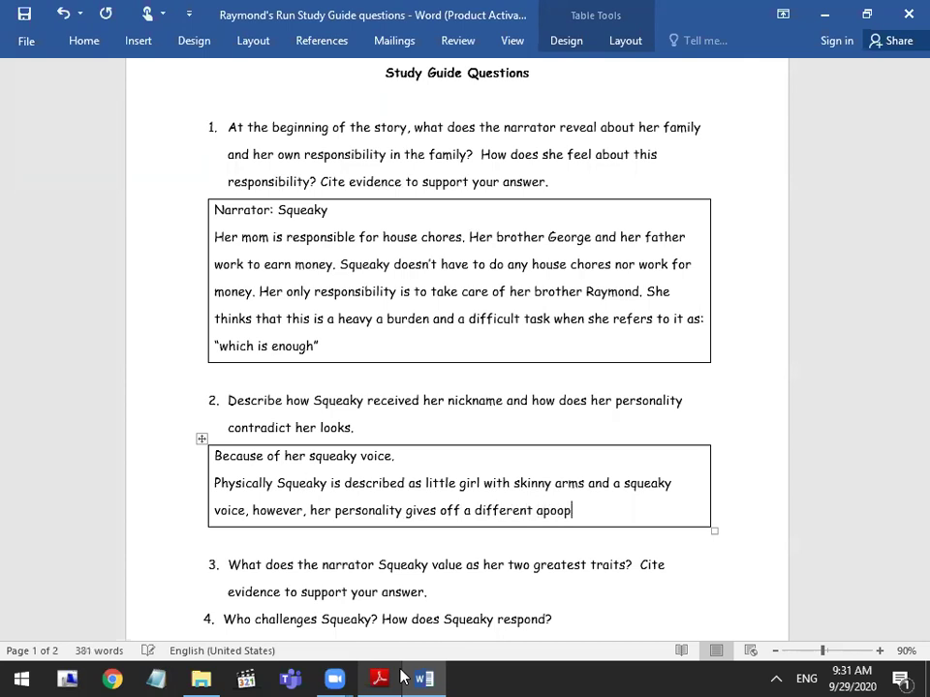
key("BackSpace")
key("BackSpace")
key("BackSpace")
key("BackSpace")
key("BackSpace")
type("b")
key("BackSpace")
key("BackSpace")
key("BackSpace")
key("BackSpace")
key("BackSpace")
key("BackSpace")
key("BackSpace")
key("BackSpace")
key("BackSpace")
key("BackSpace")
key("BackSpace")
key("BackSpace")
key("BackSpace")
key("BackSpace")
key("BackSpace")
key("BackSpace")
key("BackSpace")
key("BackSpace")
key("BackSpace")
key("BackSpace")
key("BackSpace")
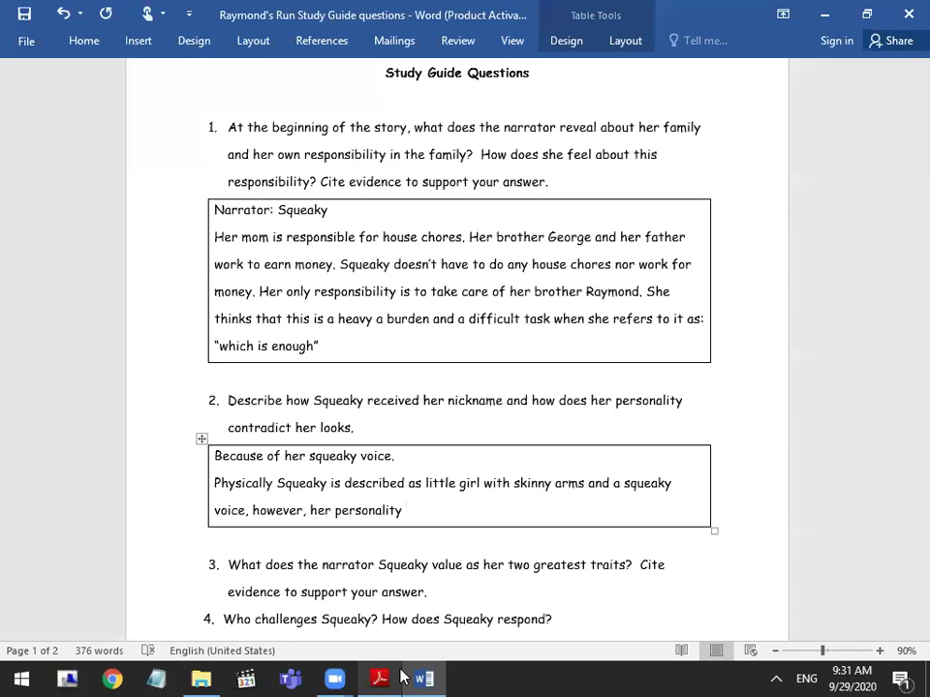
Finish the sentence with "is different as she acts in a very tough and serious attitude." and begin another with "She mentions"
type("is fd")
key("BackSpace")
key("BackSpace")
type("differentw")
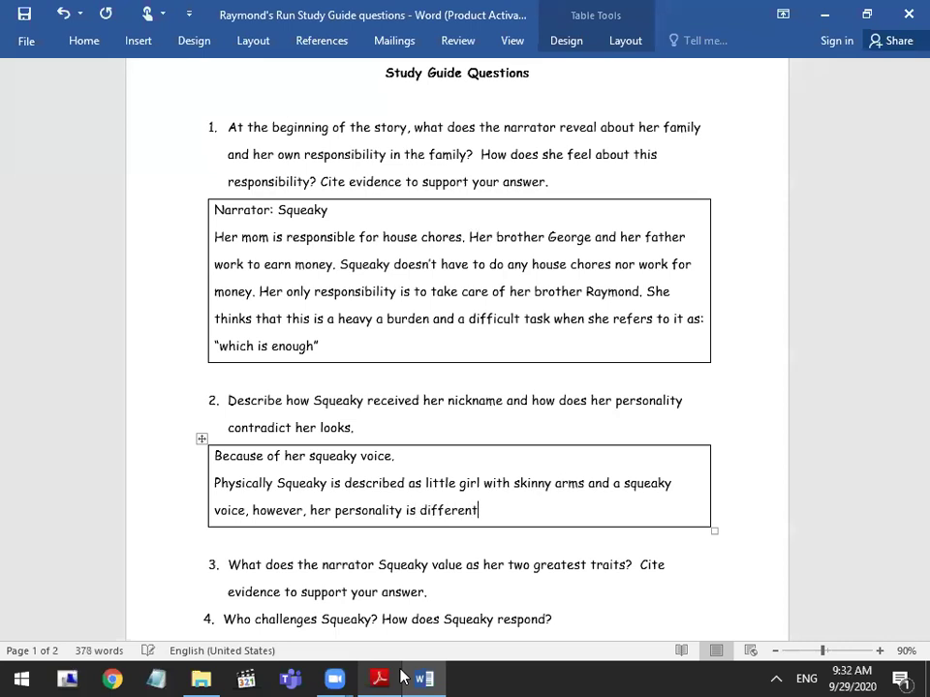
key("BackSpace")
key("BackSpace")
type("as she acts in a very ")
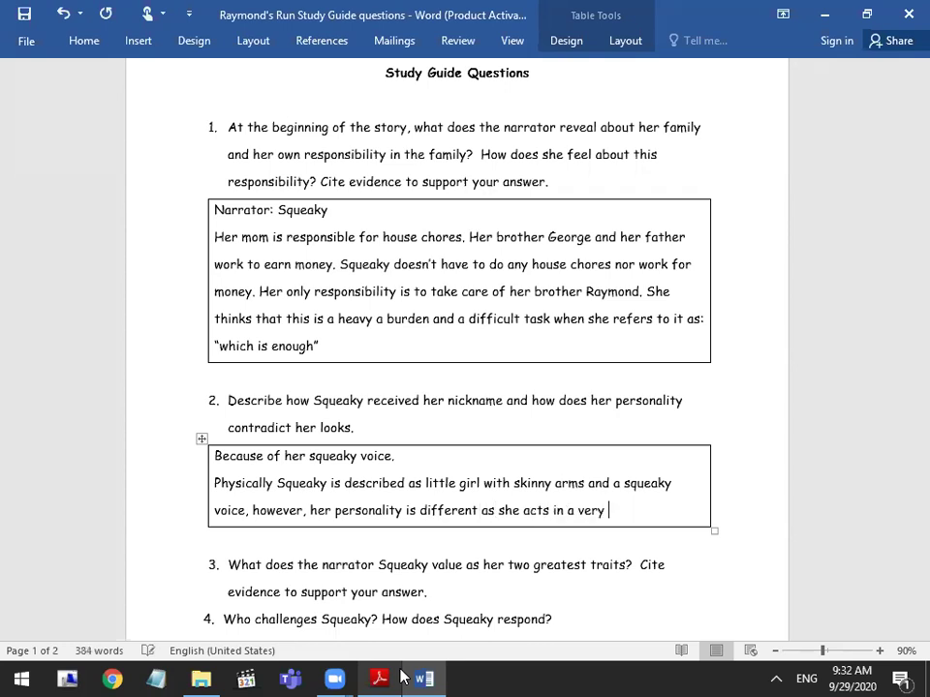
type("tough")
type("erioius")
key("BackSpace")
key("BackSpace")
type("s")
key("BackSpace")
key("BackSpace")
type("u")
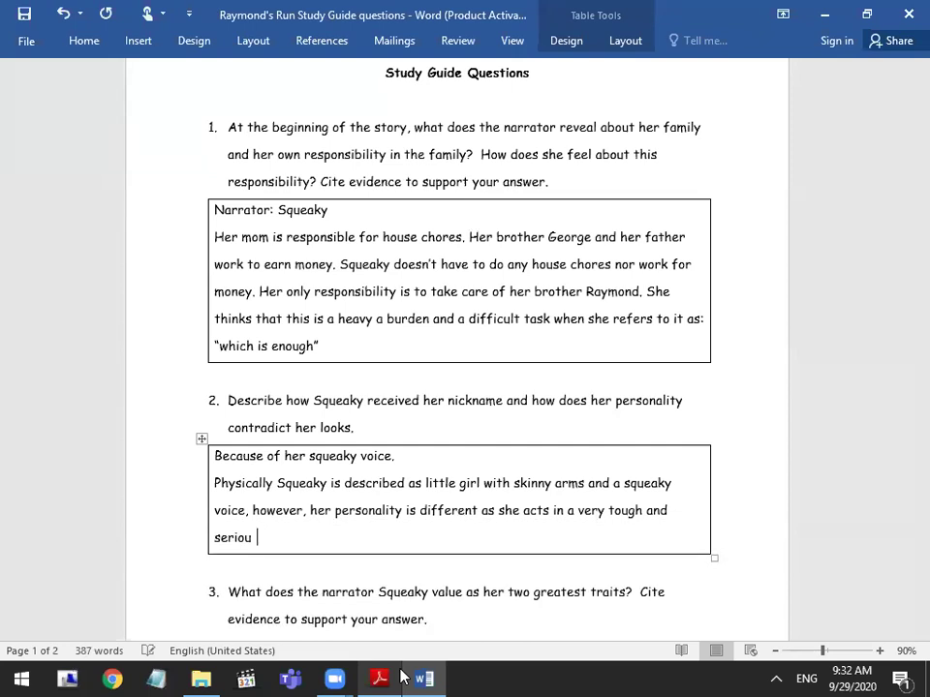
type("s attidde. she mentions th")
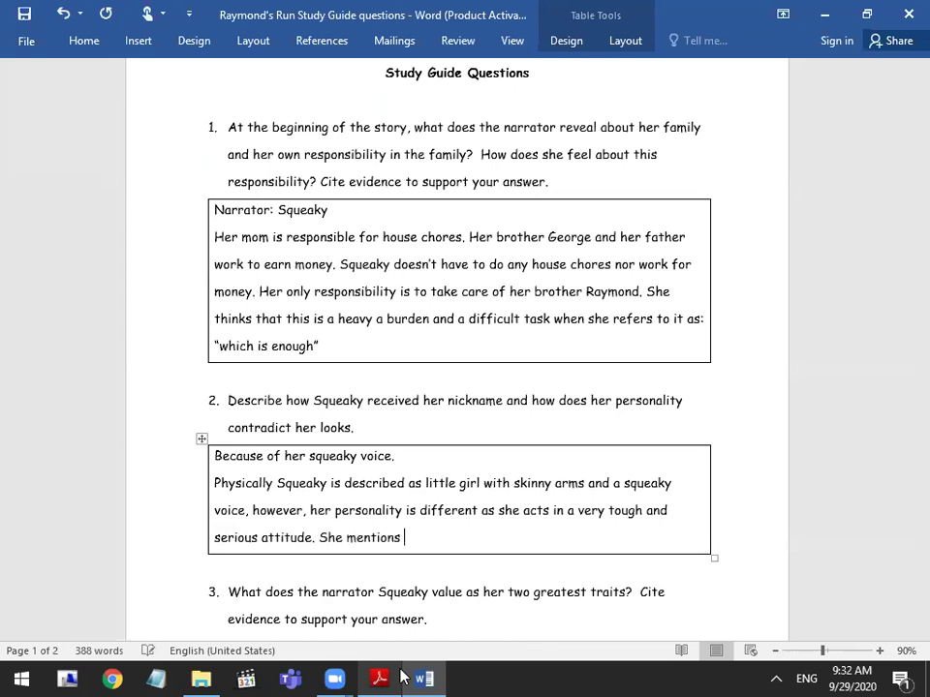
Complete the "She mentions" sentence with "that she doesn't like wasting time talking in an argument"
type("at she doesn")
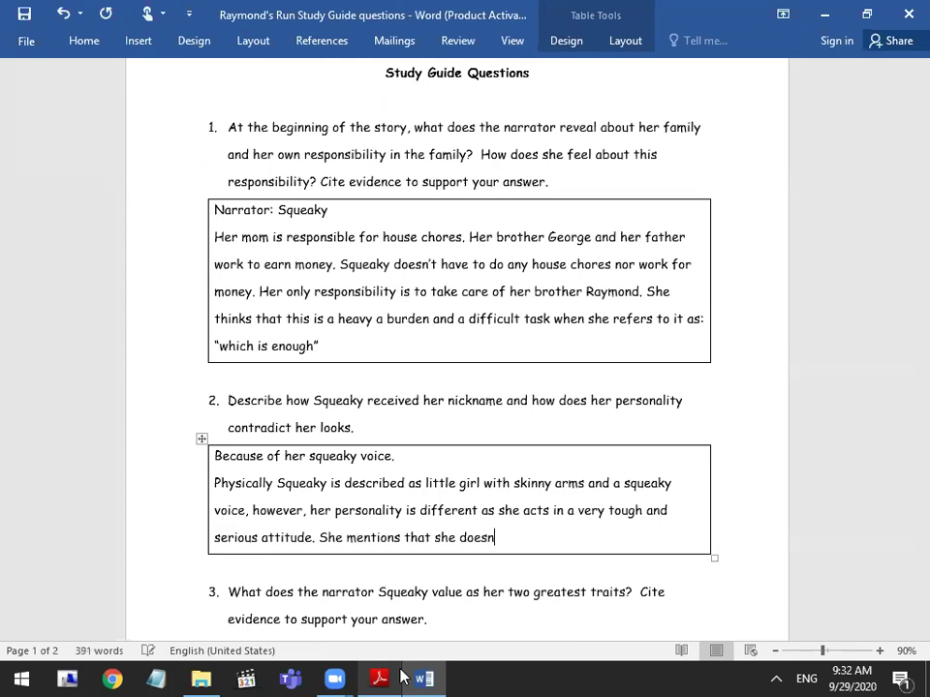
type("'t like wasting timr")
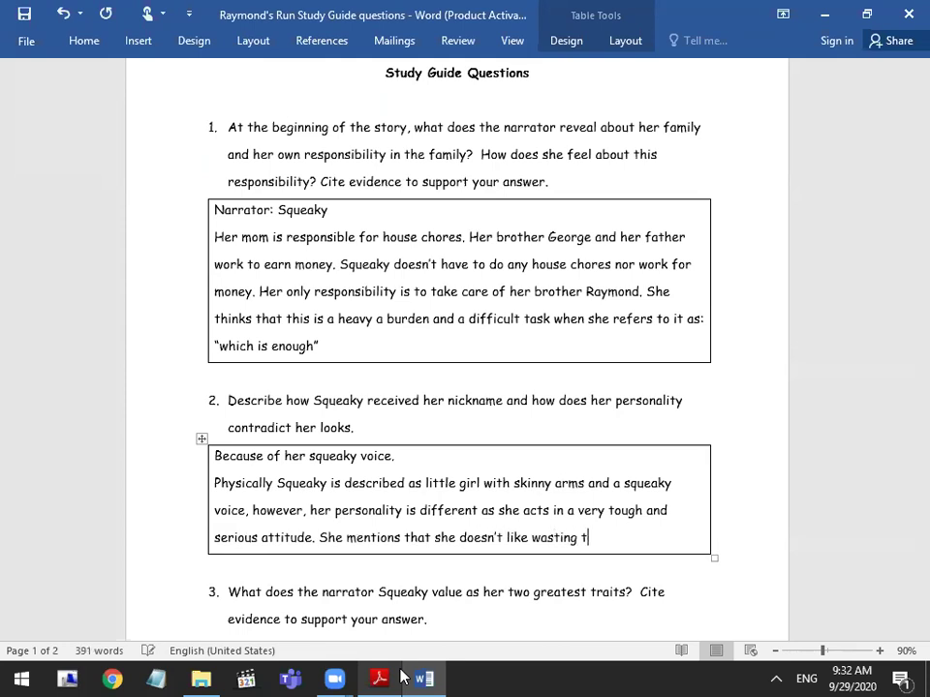
key("BackSpace")
type("e talking, a")
key("BackSpace")
key("BackSpace")
key("BackSpace")
type("m")
key("BackSpace")
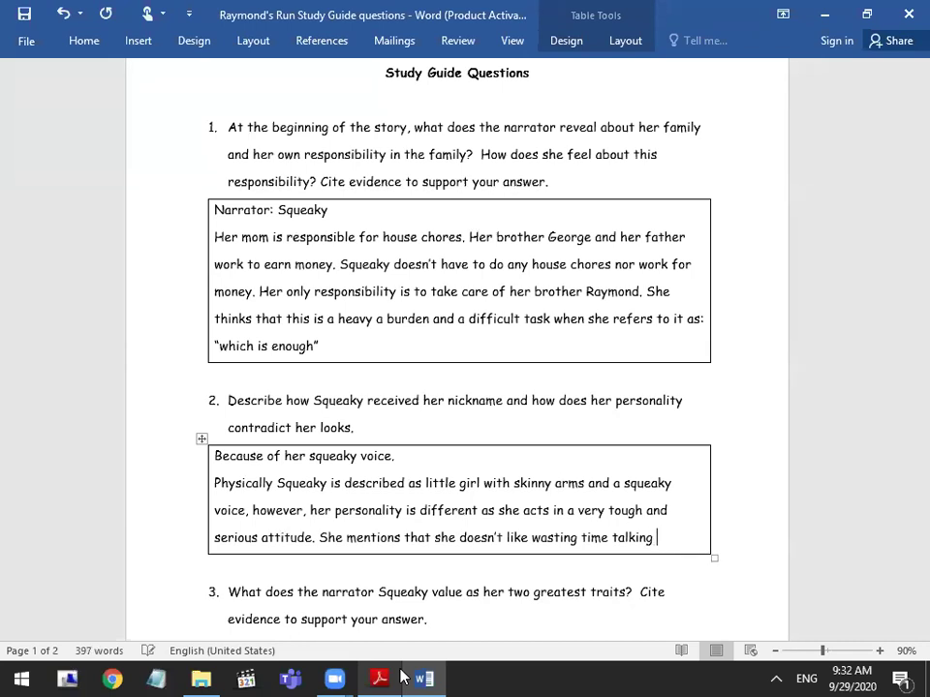
type("ib")
key("BackSpace")
type("n an argu")
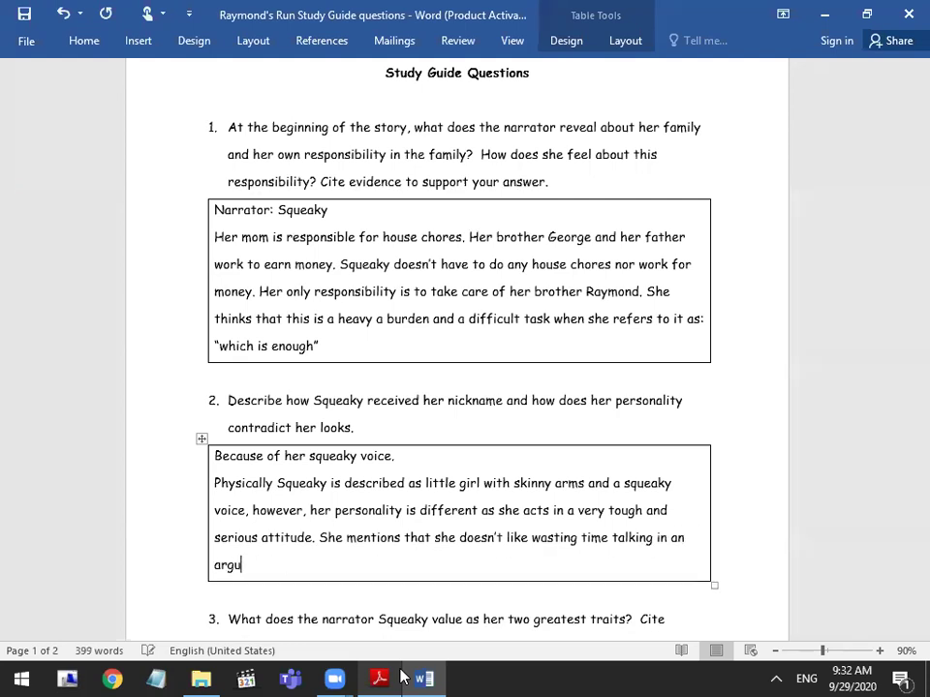
type("ment sh")
key("BackSpace")
key("BackSpace")
key("BackSpace")
Add the sentence "She much rather go to start to punching and knocking someone out." to the question 2 answer
type(". She much rather ")
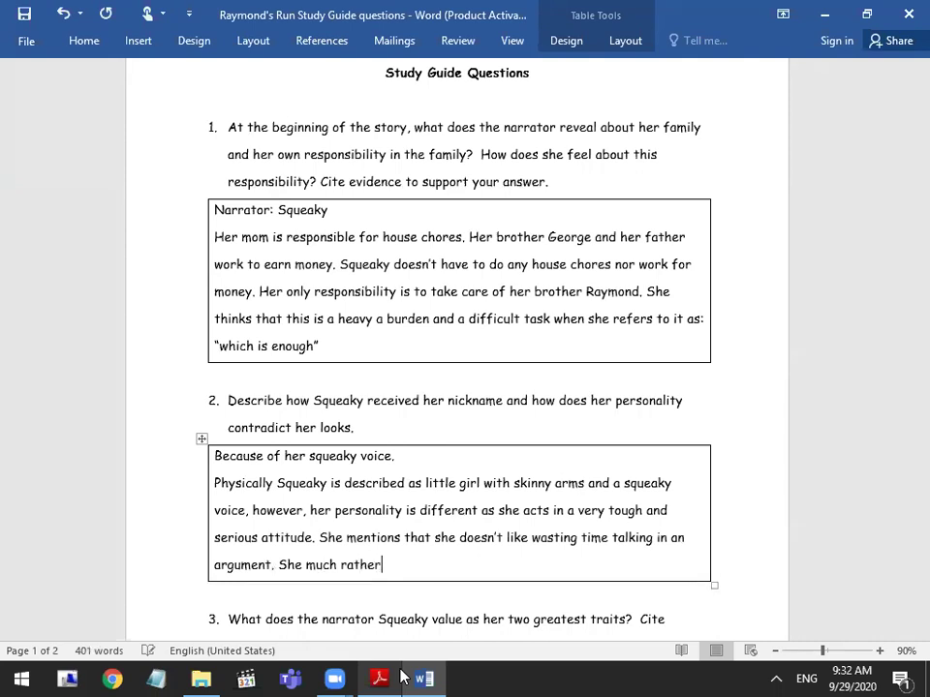
type("go to start to punching and knocmi")
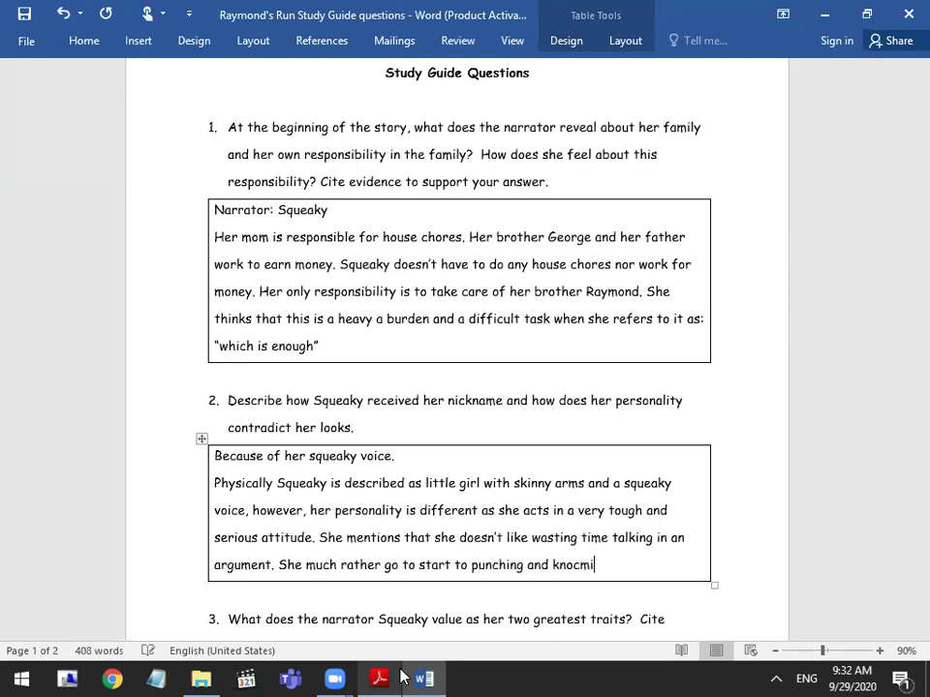
key("BackSpace")
key("BackSpace")
type("king someone out.")
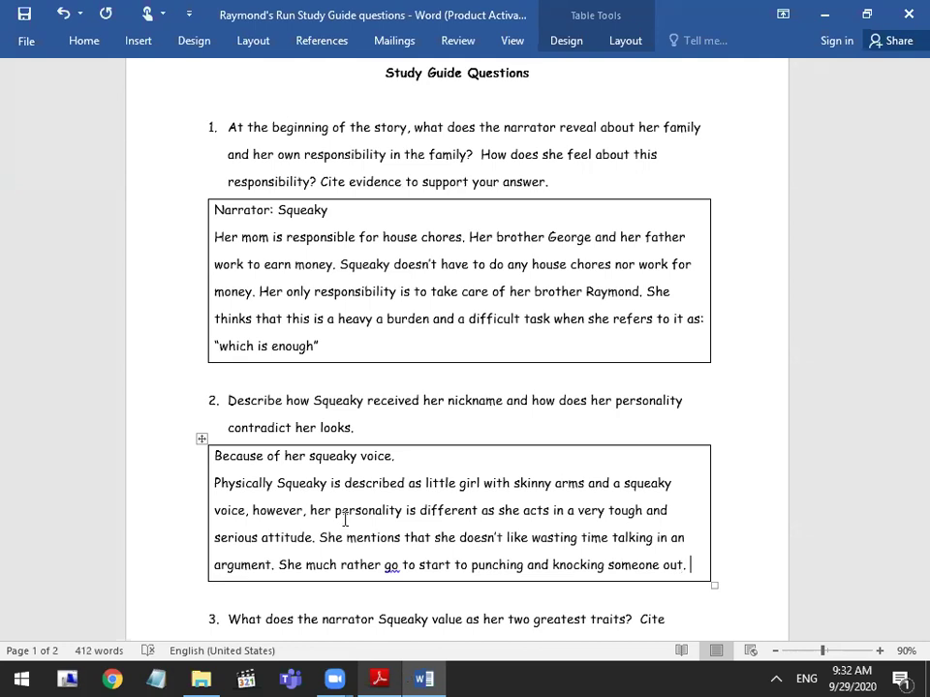
Replace "go to start to" with "head straight to" in the last sentence of the question 2 answer
right_click(391, 567)
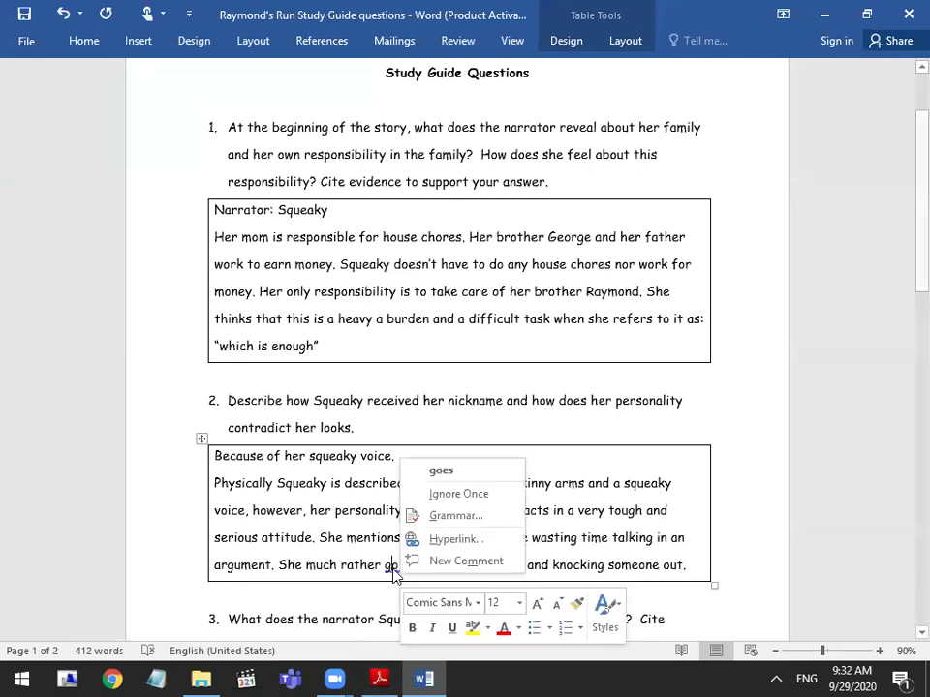
left_click(391, 570)
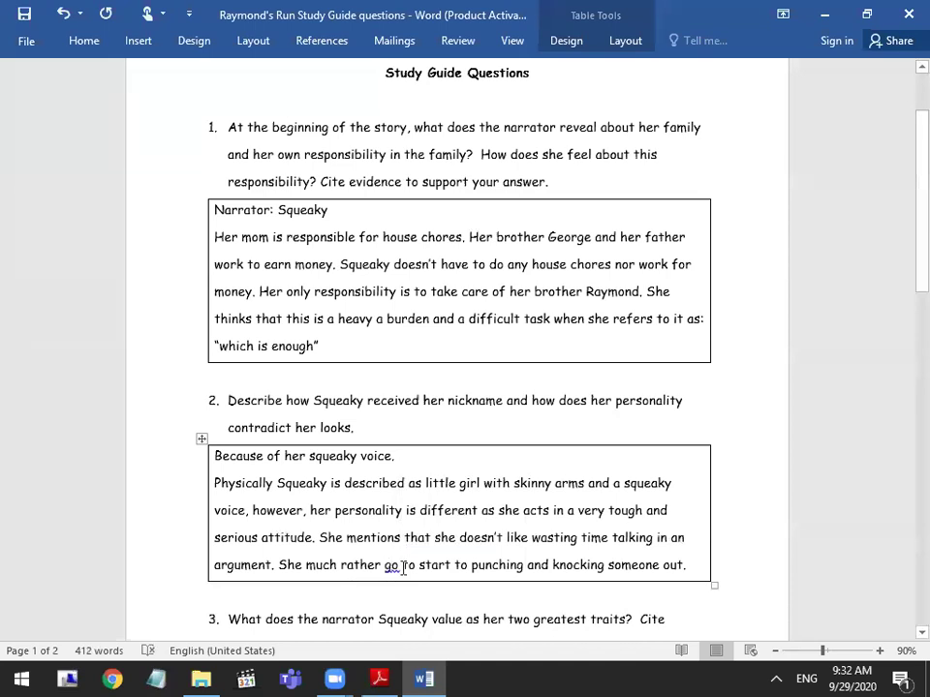
double_click(391, 566)
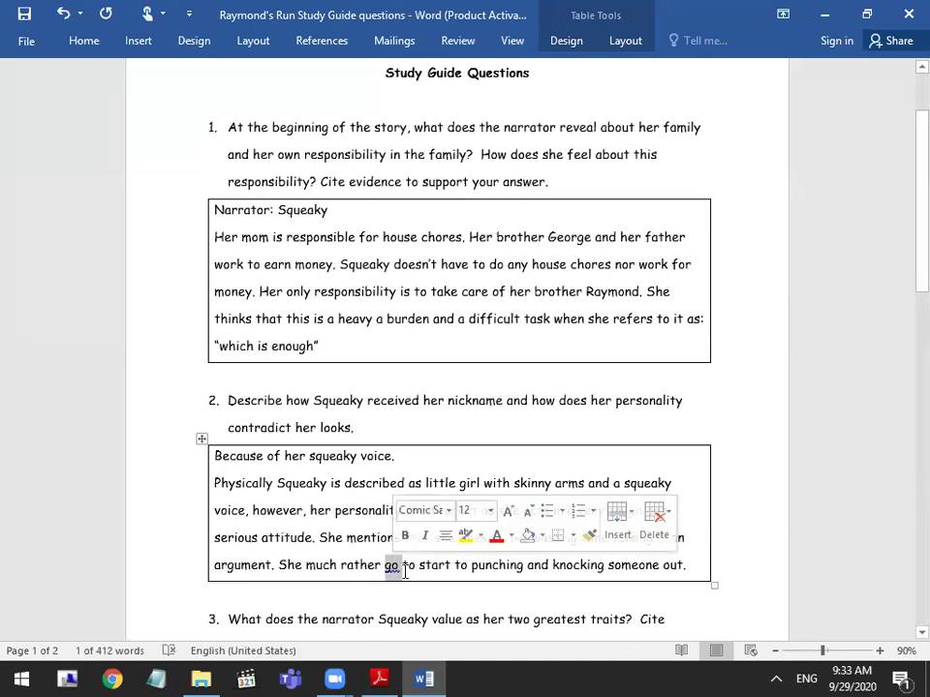
left_click(404, 569)
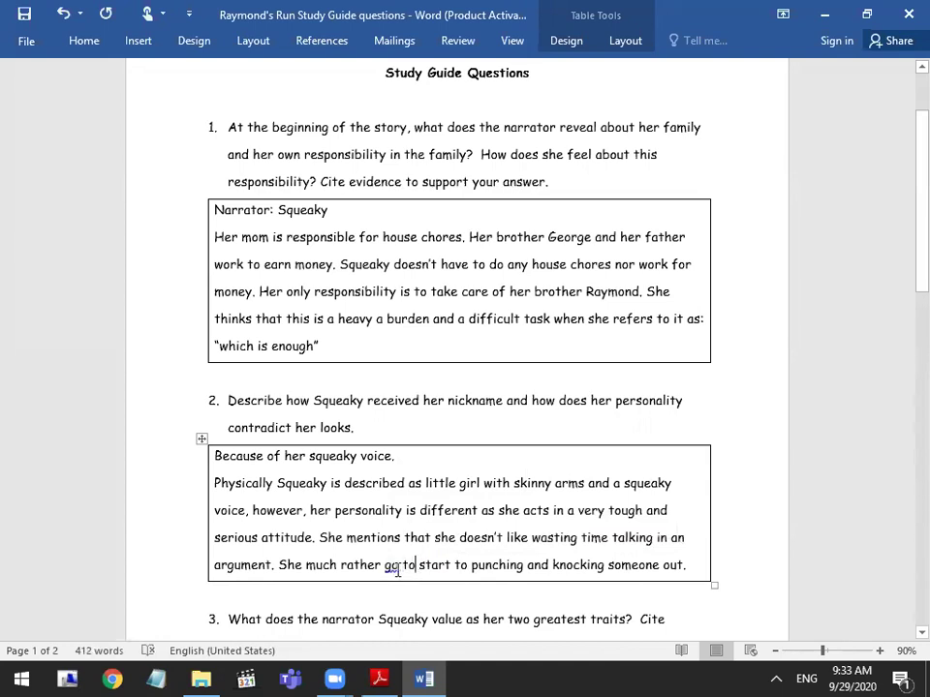
triple_click(394, 568)
left_click(395, 570)
key("Delete")
key("Delete")
key("Delete")
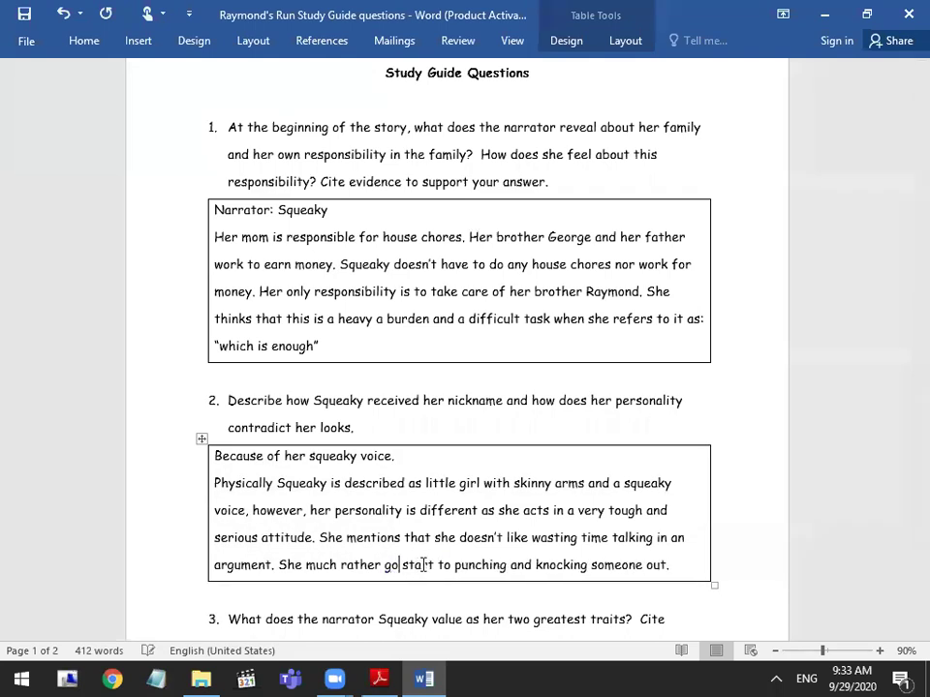
key("BackSpace")
key("BackSpace")
key("BackSpace")
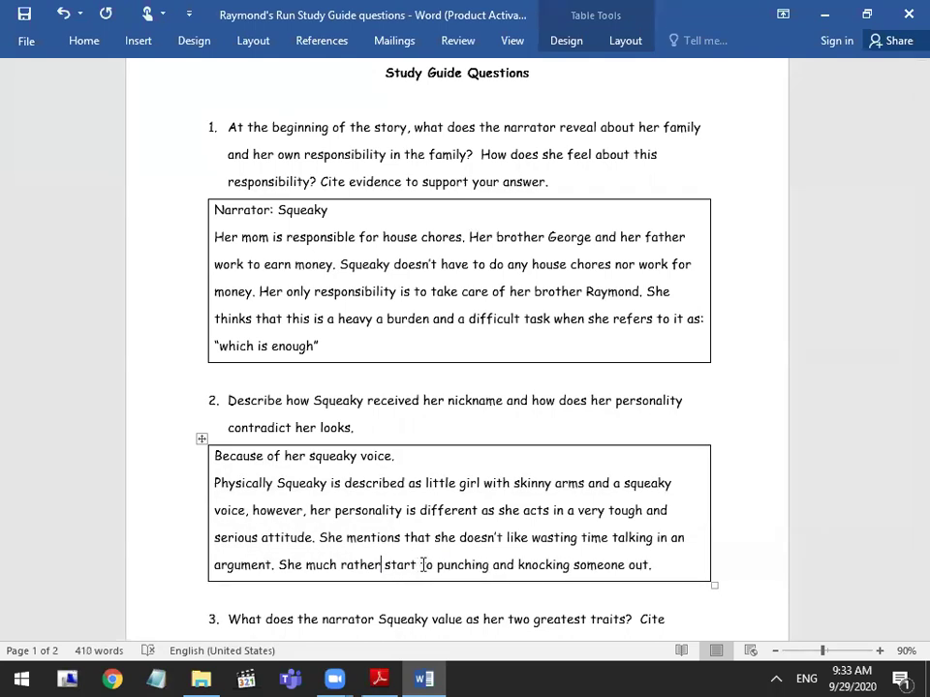
left_click_drag(432, 565, 407, 571)
key("Delete")
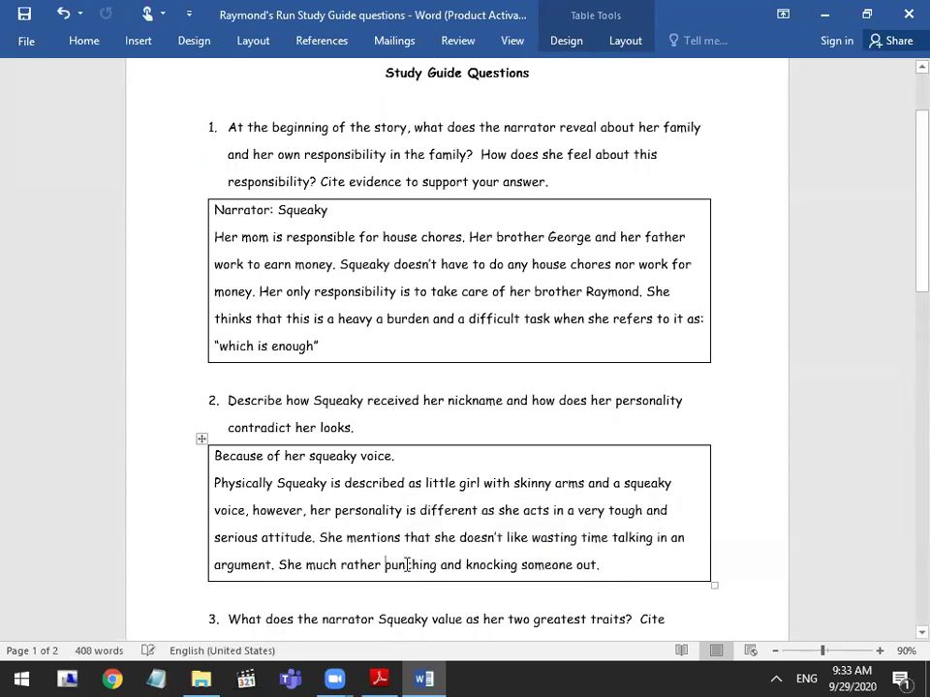
type("head straig")
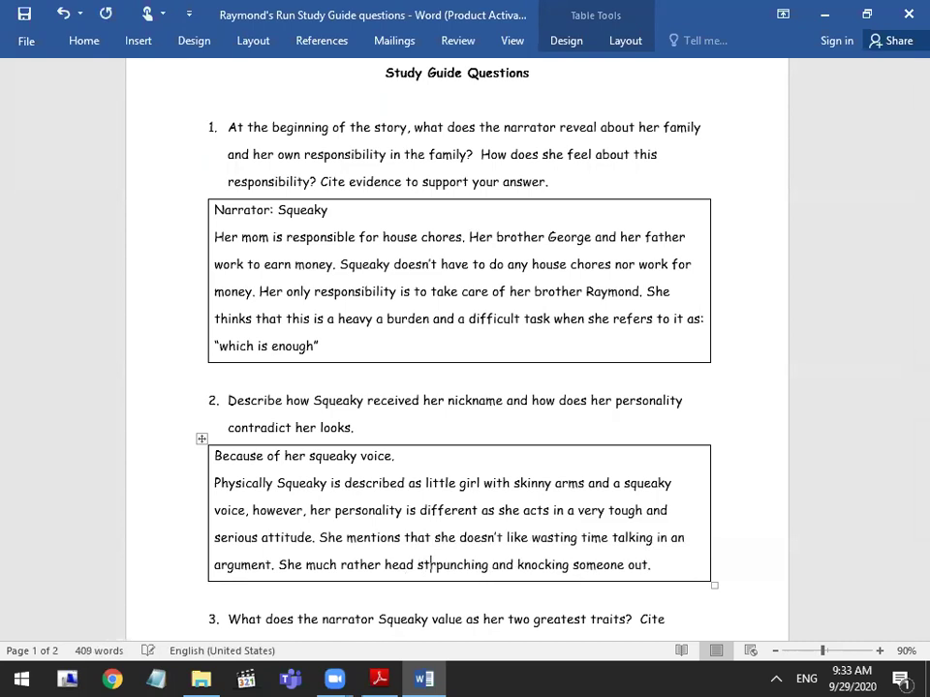
type("ht to")
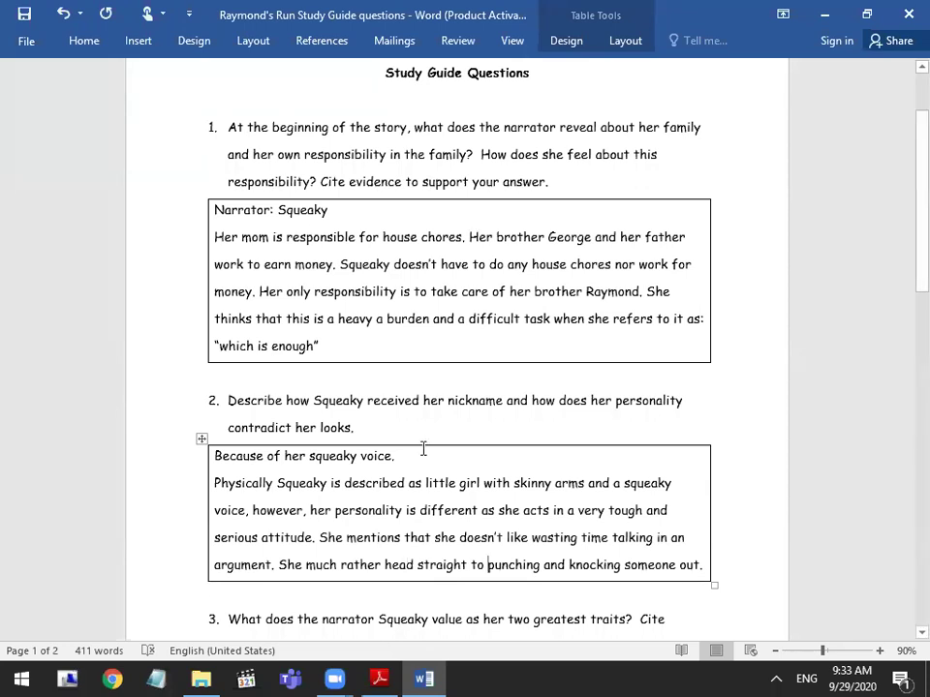
left_click(487, 565)
Insert "(someone who is not taken so seriously or looked at as weak)" after "a squeaky voice" in the question 2 answer
left_click(243, 511)
type("(dpm")
key("BackSpace")
key("BackSpace")
key("BackSpace")
type("someone who is not e")
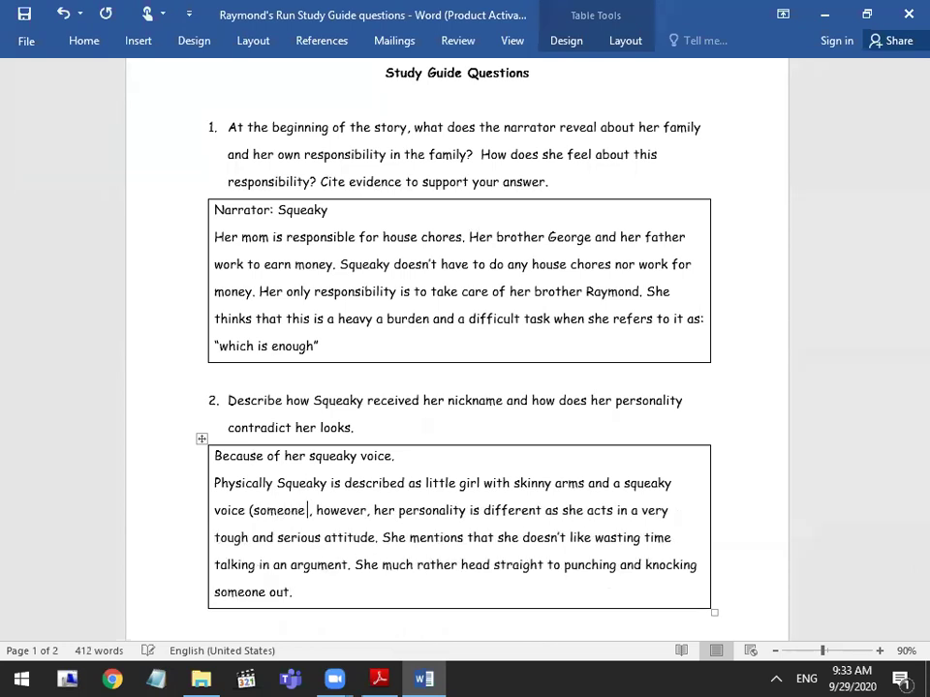
key("BackSpace")
type("taken so")
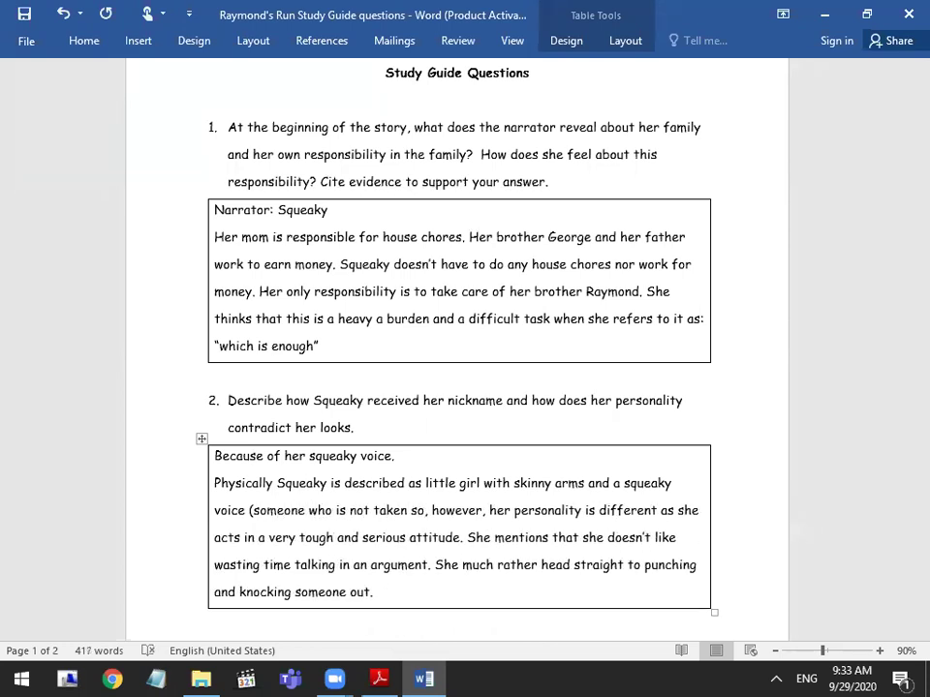
type(" seriously")
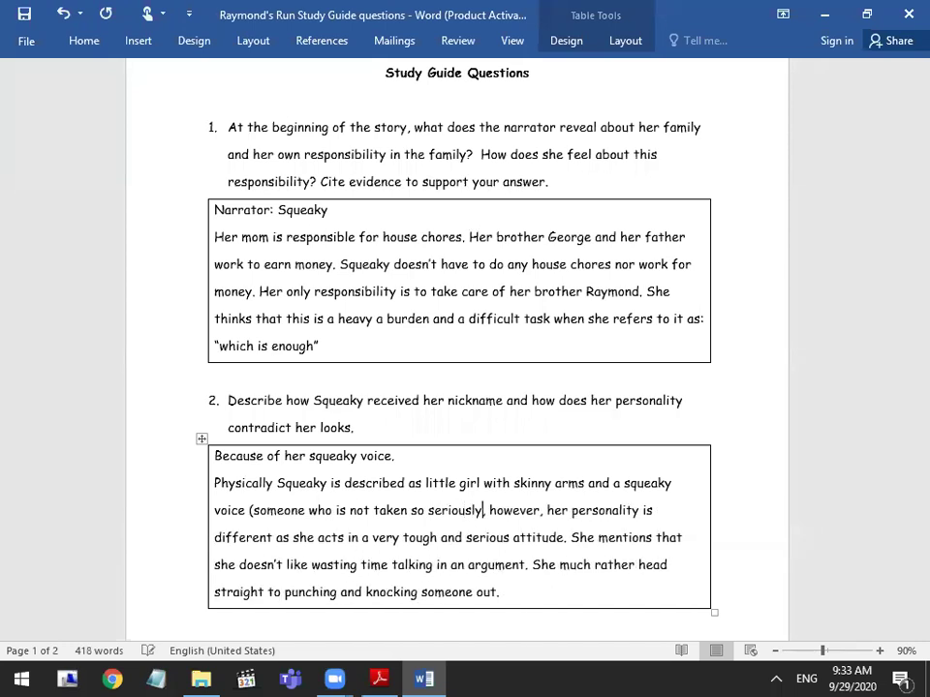
type(")")
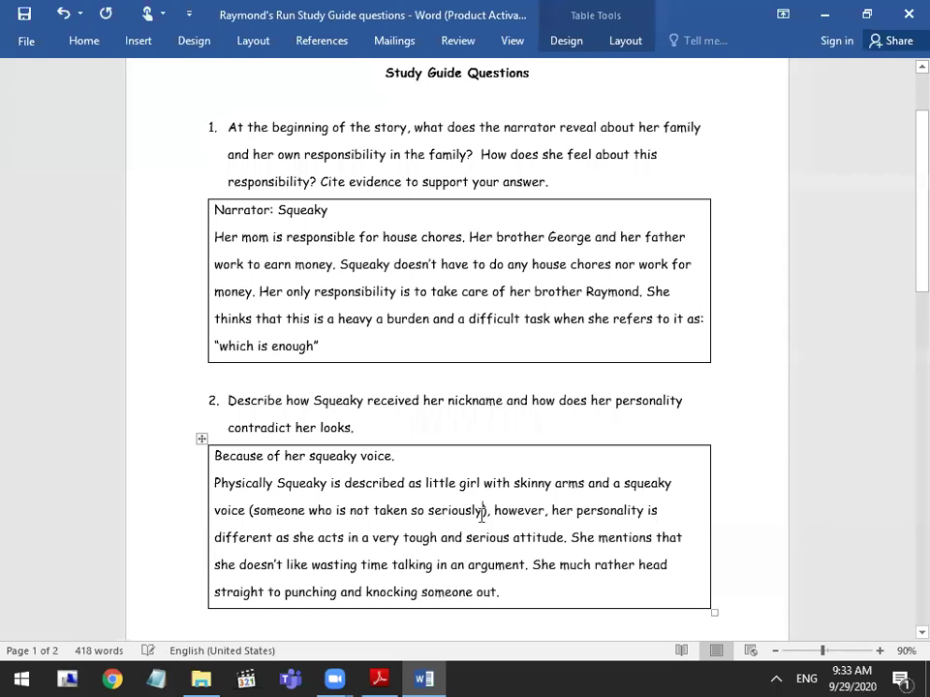
type(" or looked at as weak")
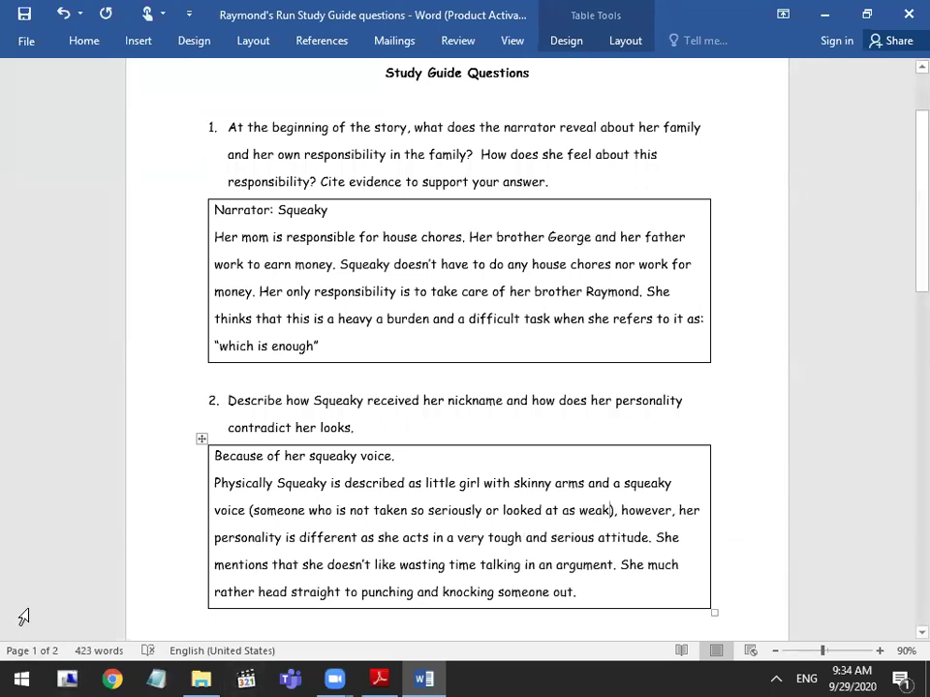
scroll(392, 514, "down", 4)
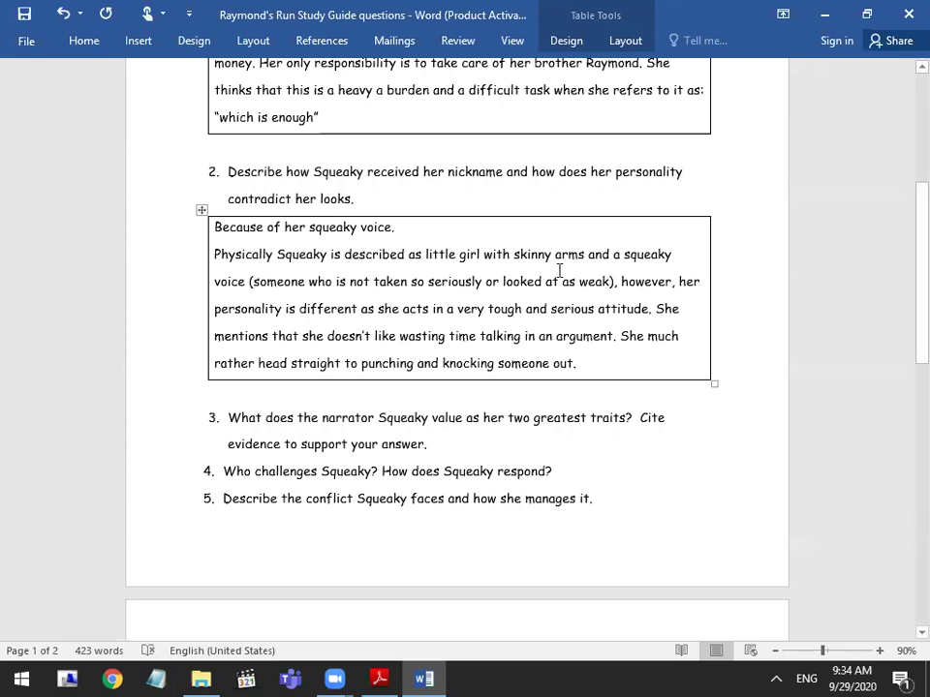
Add a new line below question 3 and insert a single-cell table there as its answer box
left_click(450, 451)
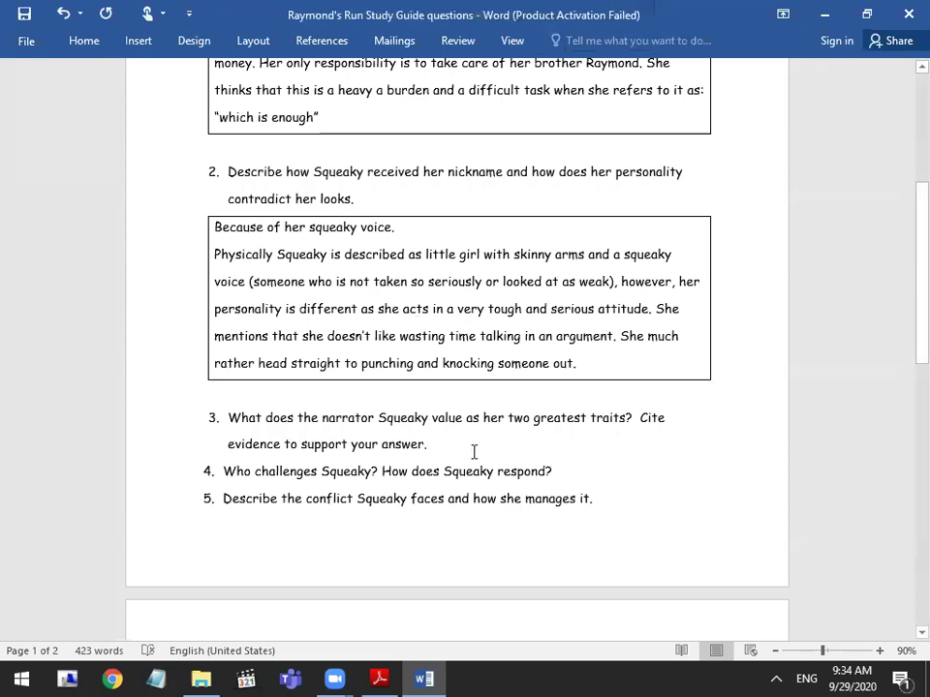
key("Return")
key("BackSpace")
key("Return")
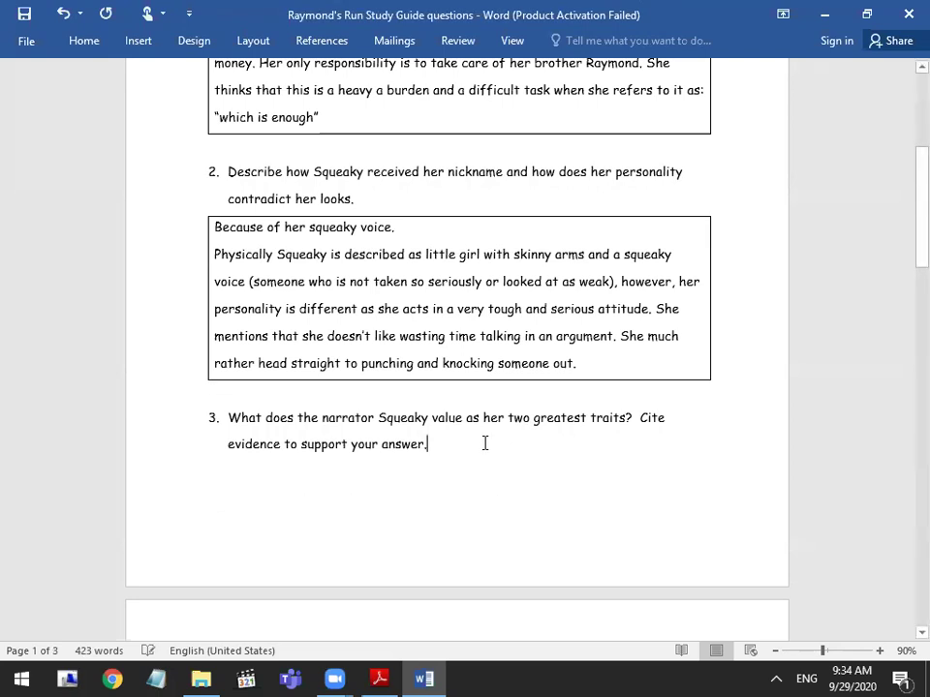
key("ctrl+z")
key("ctrl+z")
key("BackSpace")
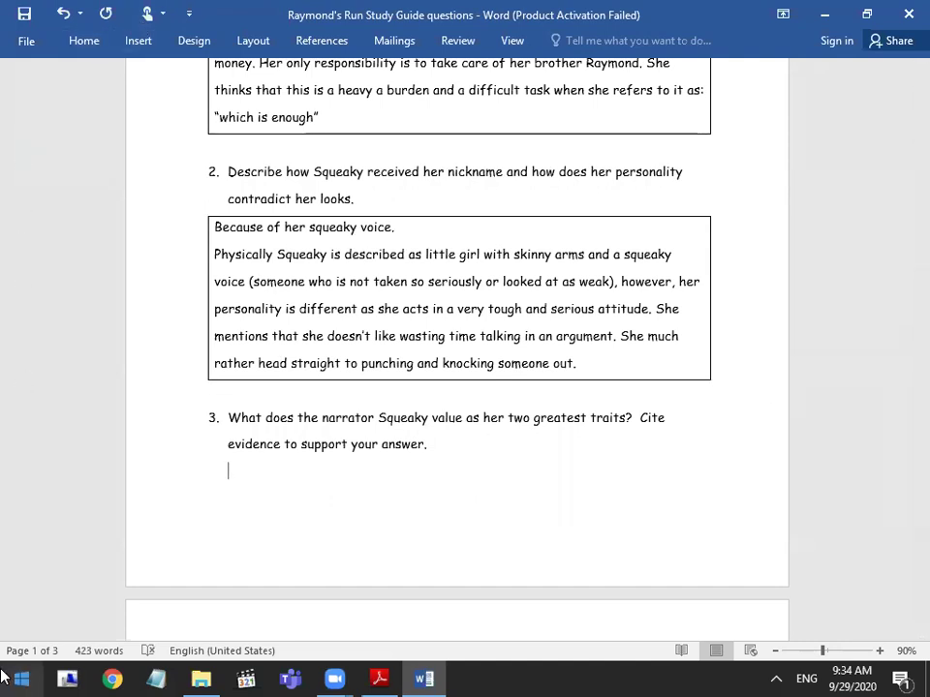
key("alt+n")
left_click(62, 89)
left_click(57, 147)
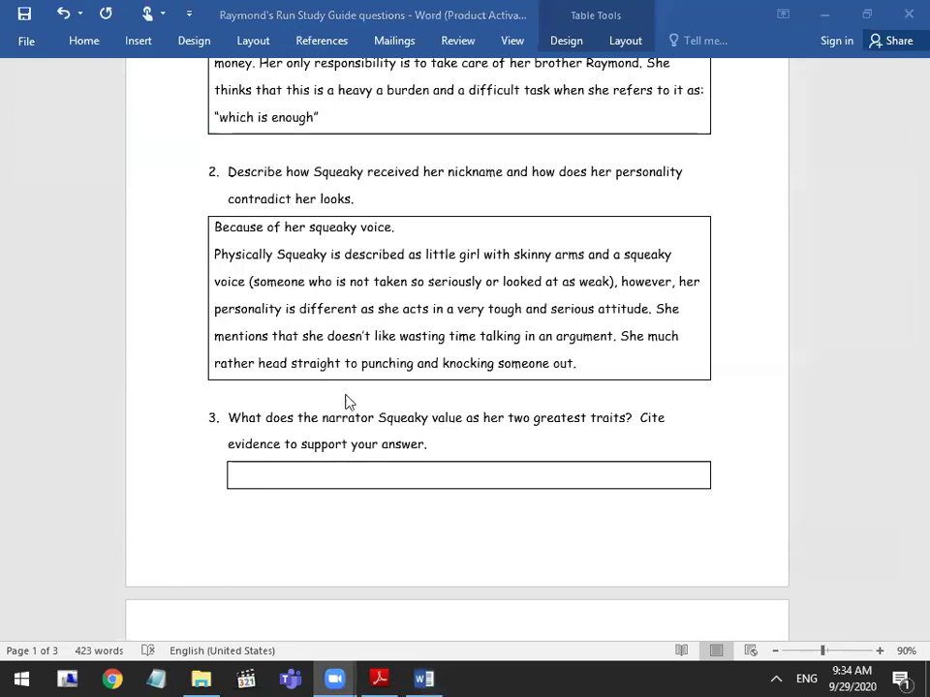
Enter "Her great running skills" in the question 3 answer box
left_click(244, 474)
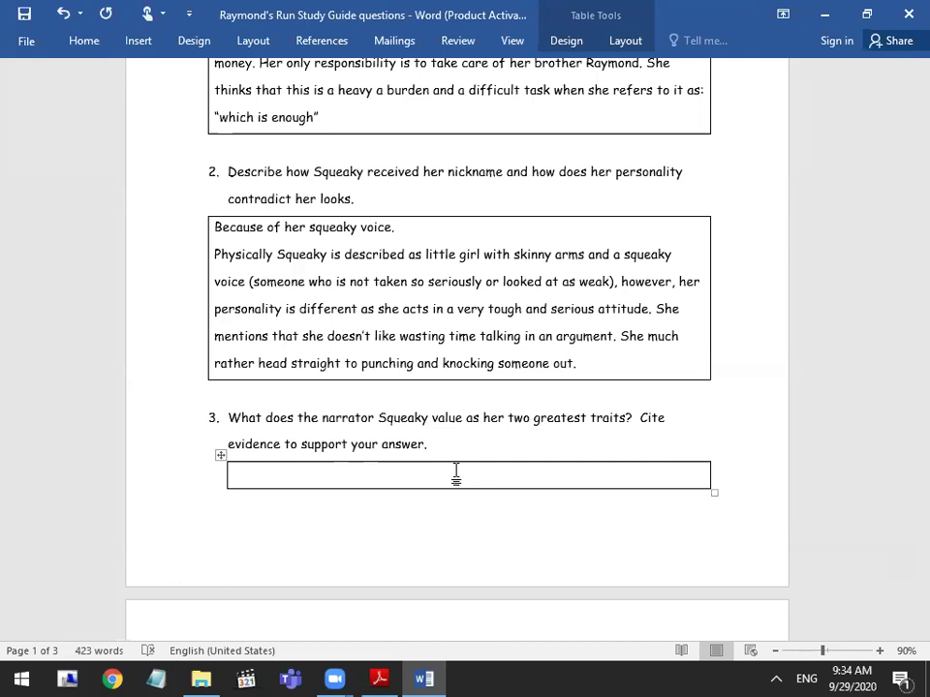
type("Her great ru")
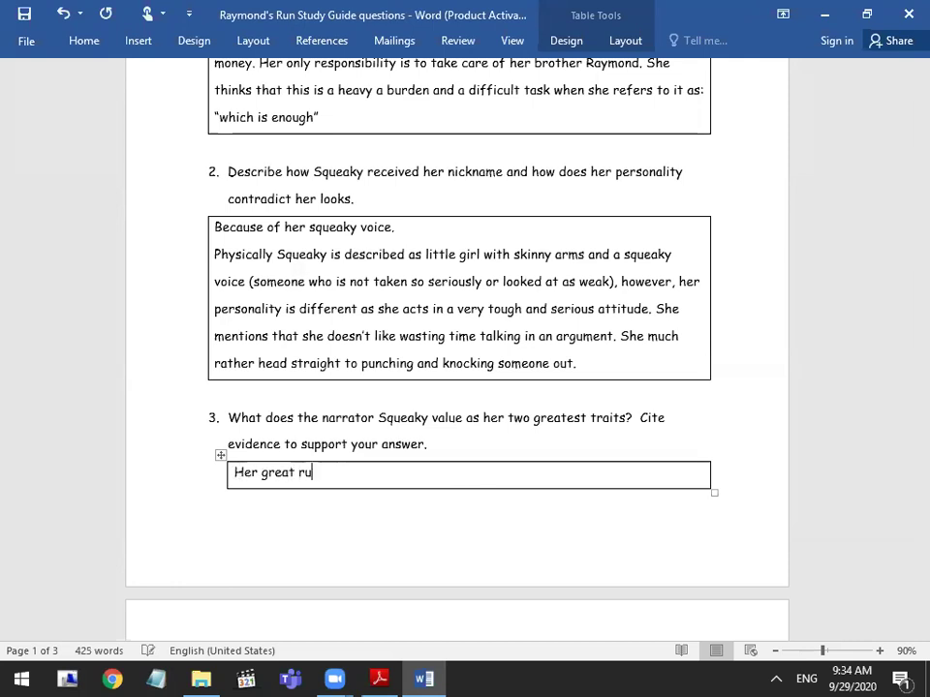
type("nning skills")
key("ctrl+Return")
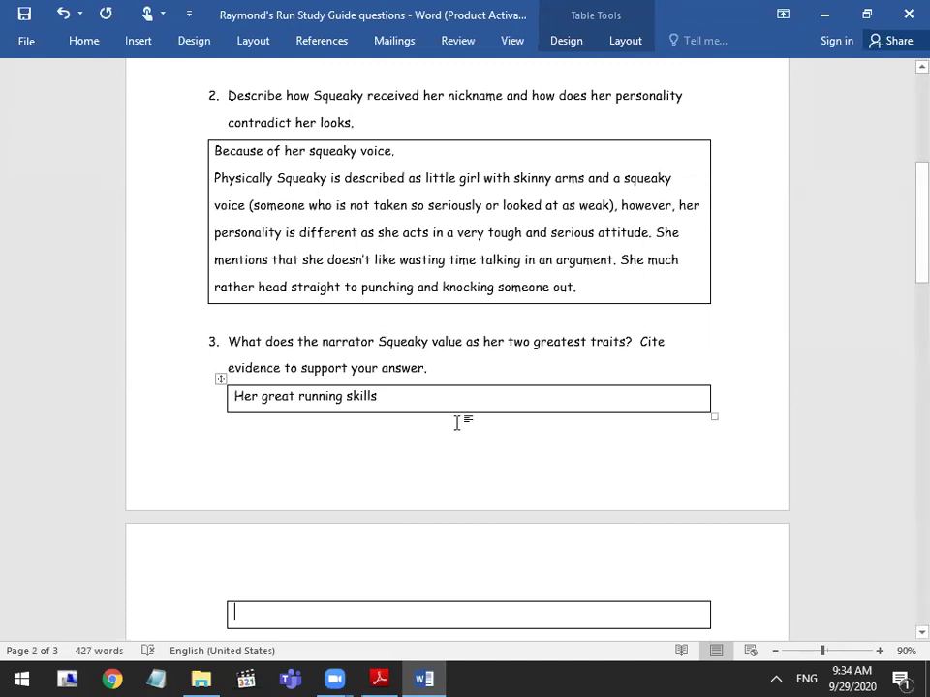
left_click(411, 370)
left_click(407, 394)
Continue the question 3 answer after "running skills" with "and takes her training so seriously as we can see"
type("and take")
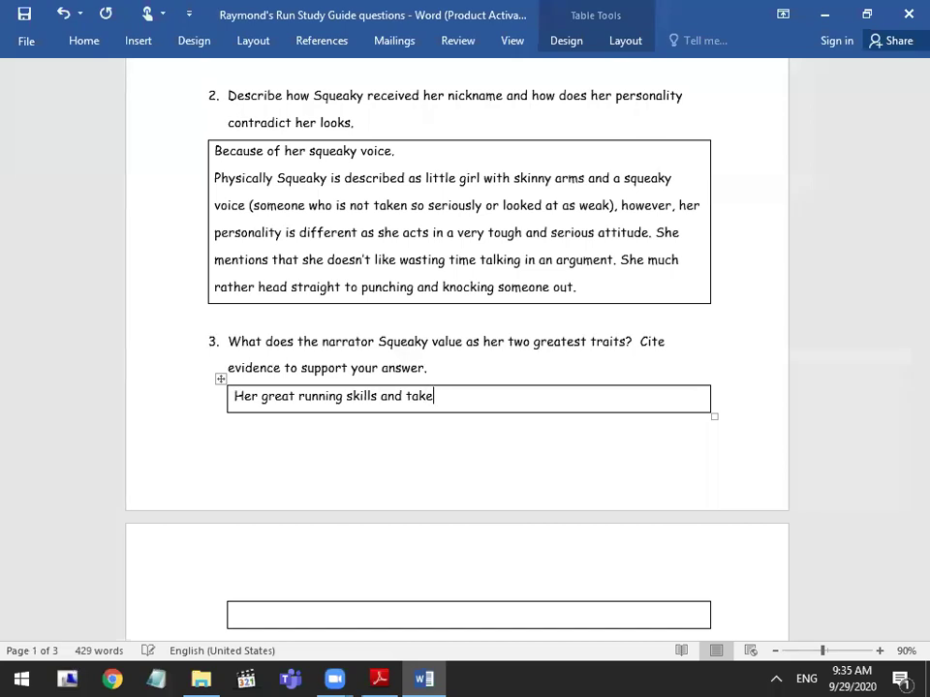
type("sjjer")
key("BackSpace")
key("BackSpace")
key("BackSpace")
type("her training so")
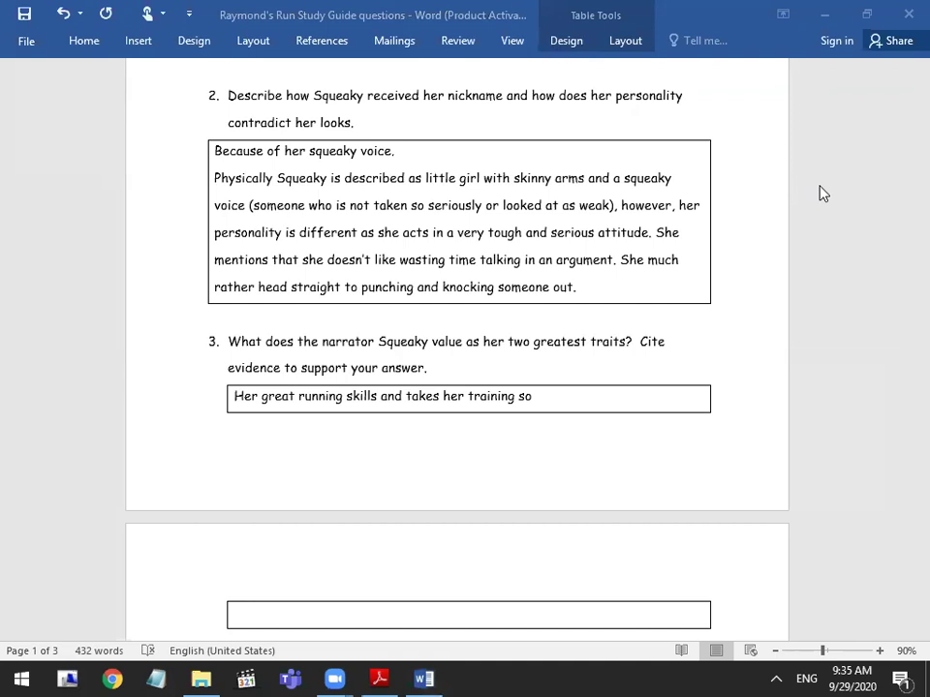
left_click(565, 395)
type("sa")
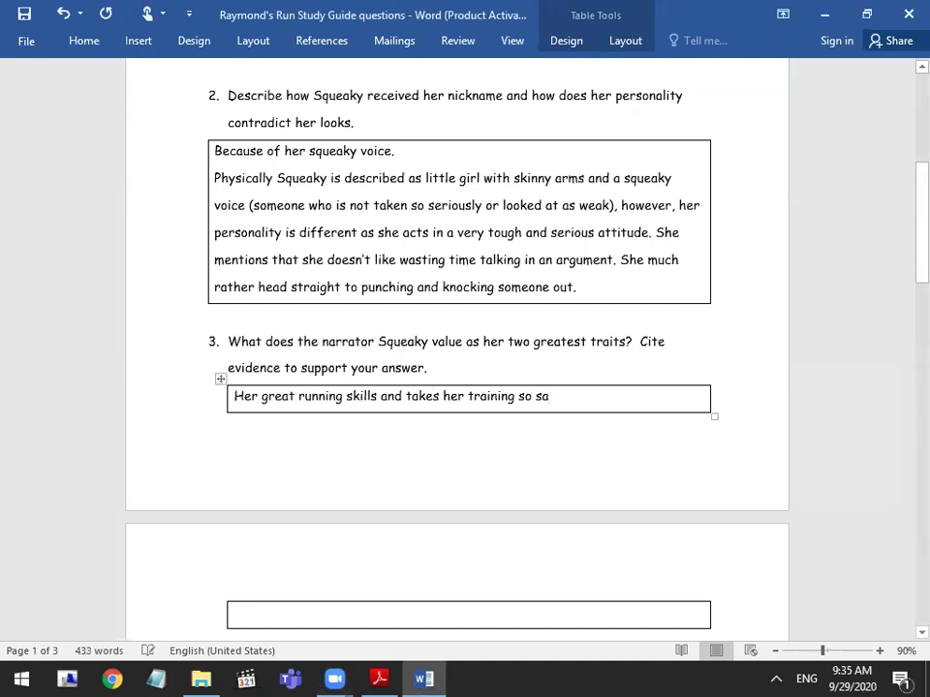
type("riously")
key("BackSpace")
type("as we can see")
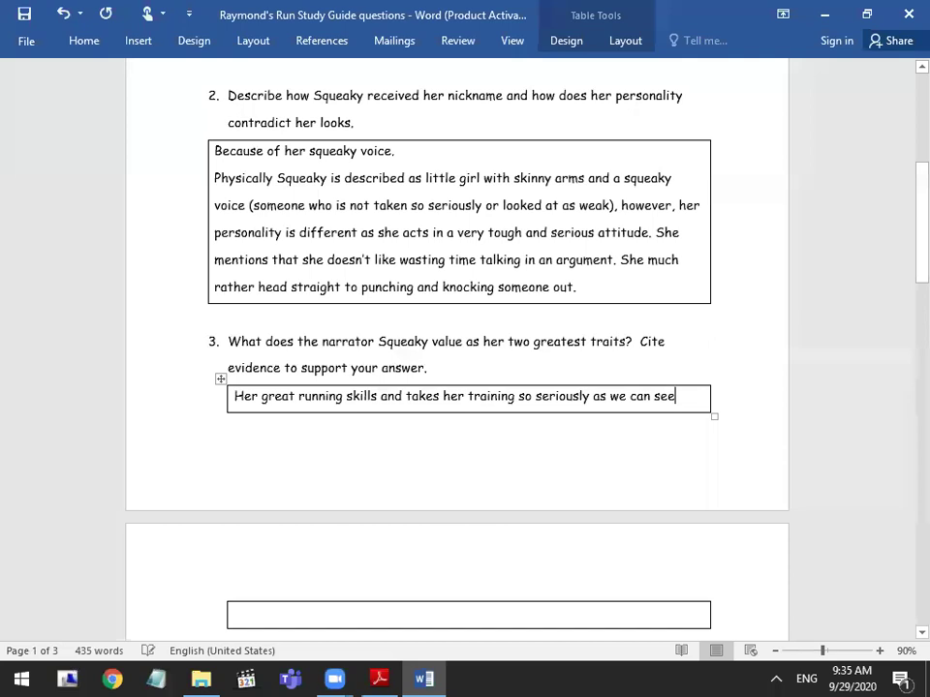
Finish the first sentence of the question 3 answer with "her training at anytime and anywhere.", written with "anytime" as one word
type(" her traijn")
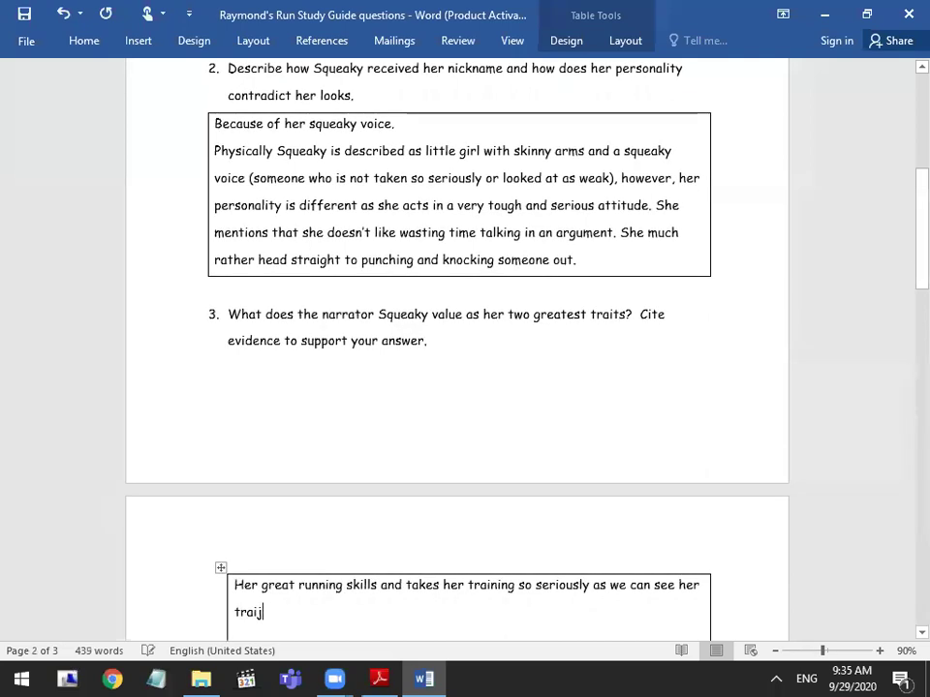
key("BackSpace")
type("ning at any time and w")
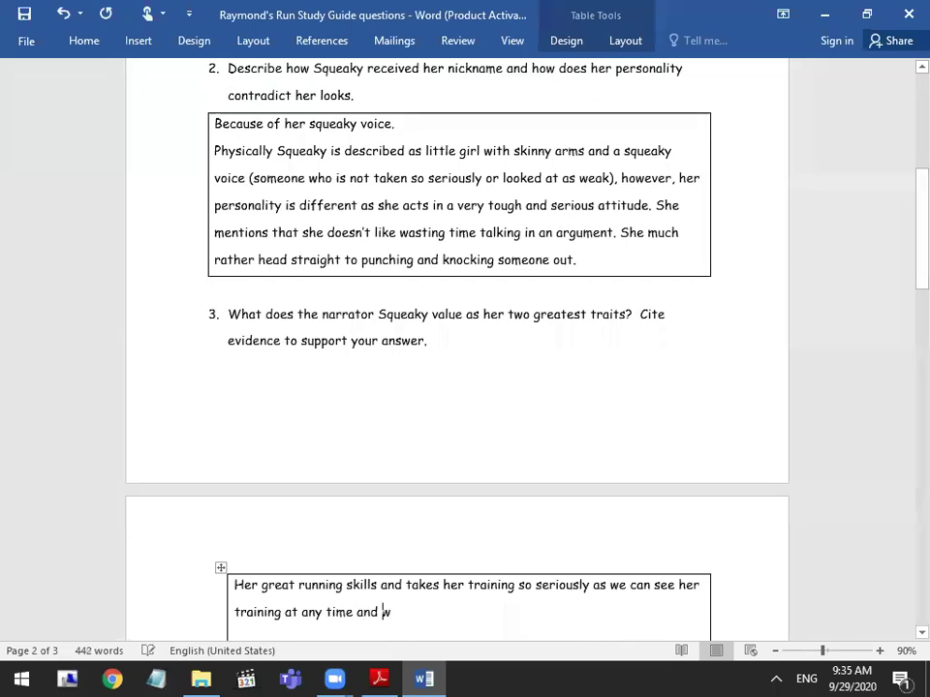
type("a")
key("BackSpace")
key("BackSpace")
type("anywhere.")
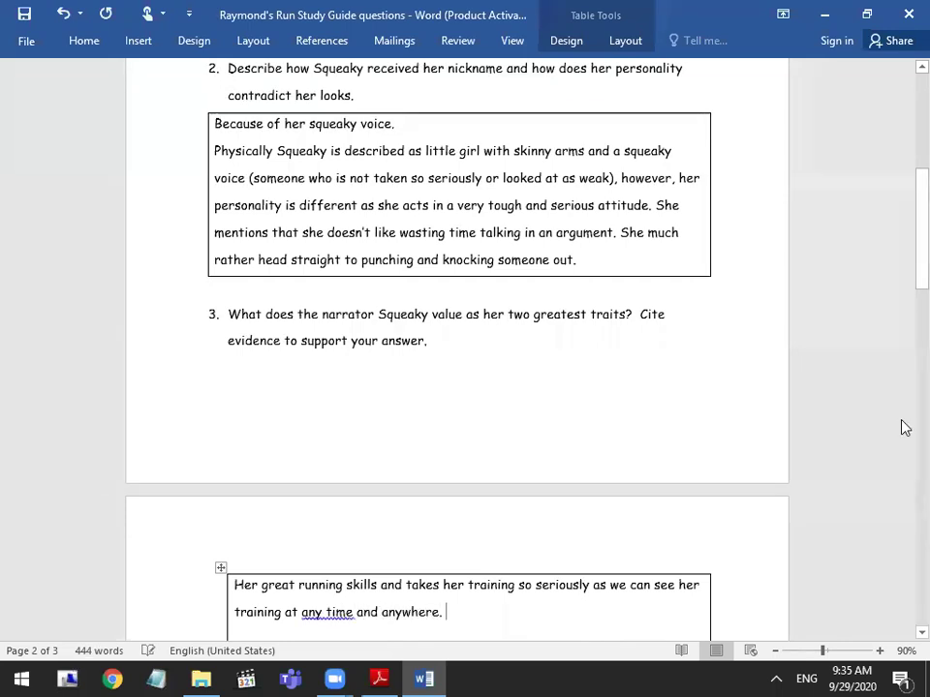
right_click(331, 612)
left_click(404, 540)
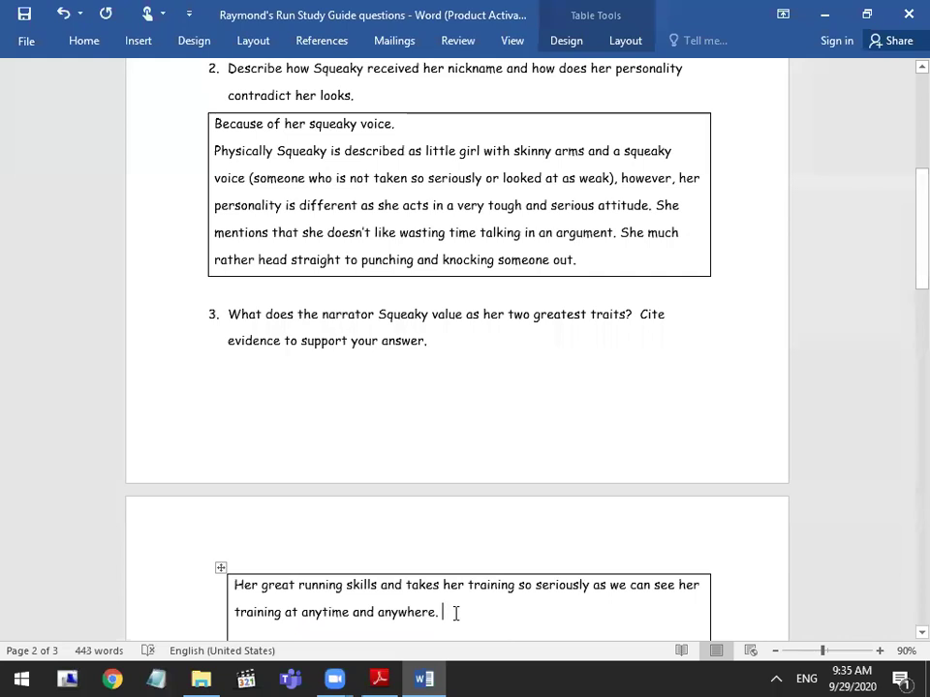
Add "She is known to always receive the 1st place" to the question 3 answer, with the "st" as superscript
scroll(575, 406, "down", 3)
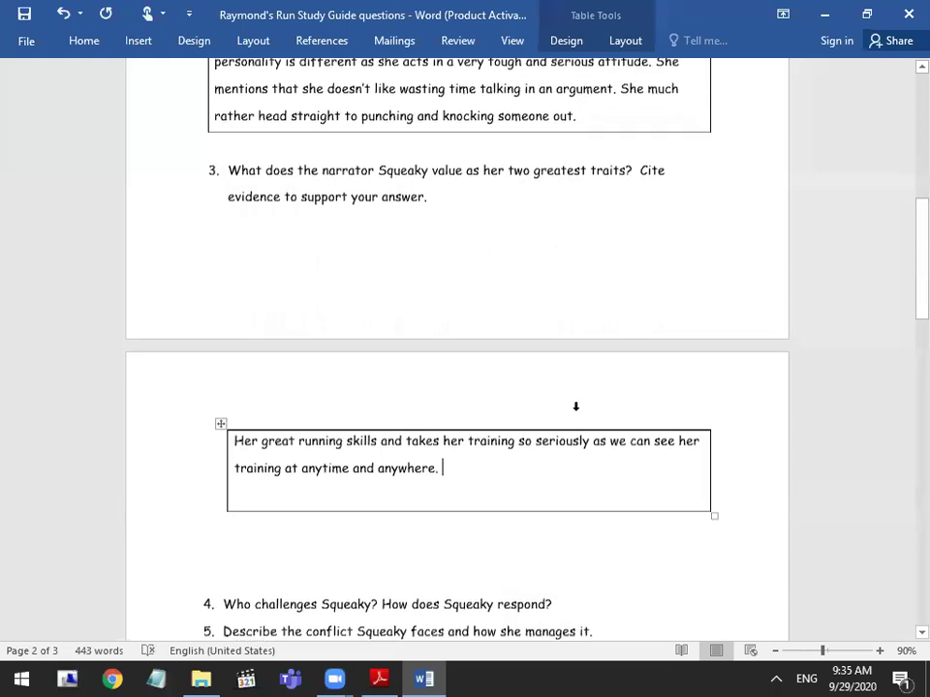
scroll(576, 407, "up", 1)
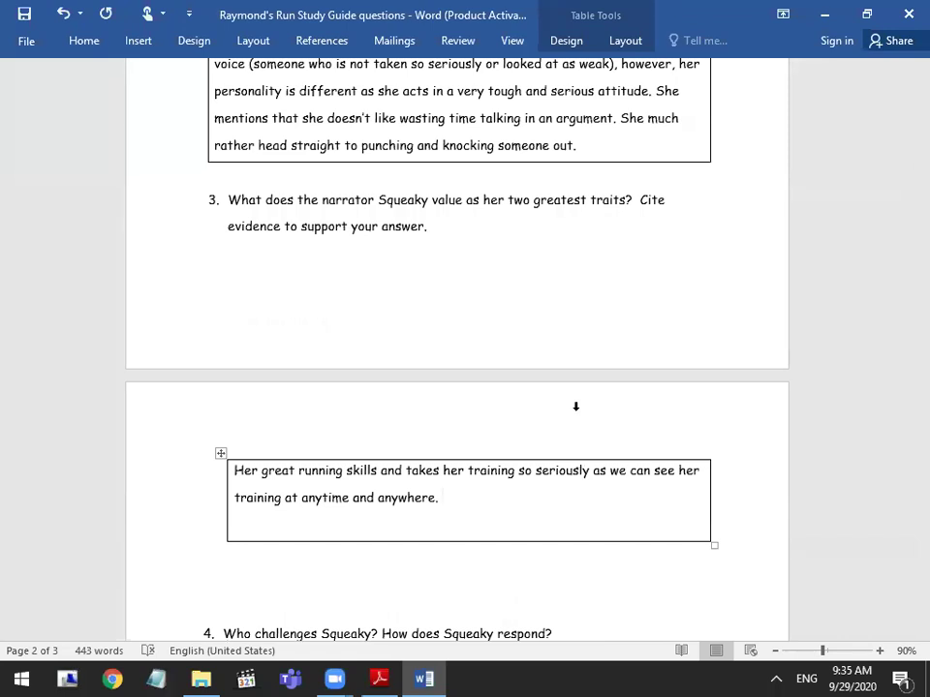
type("She is known to always")
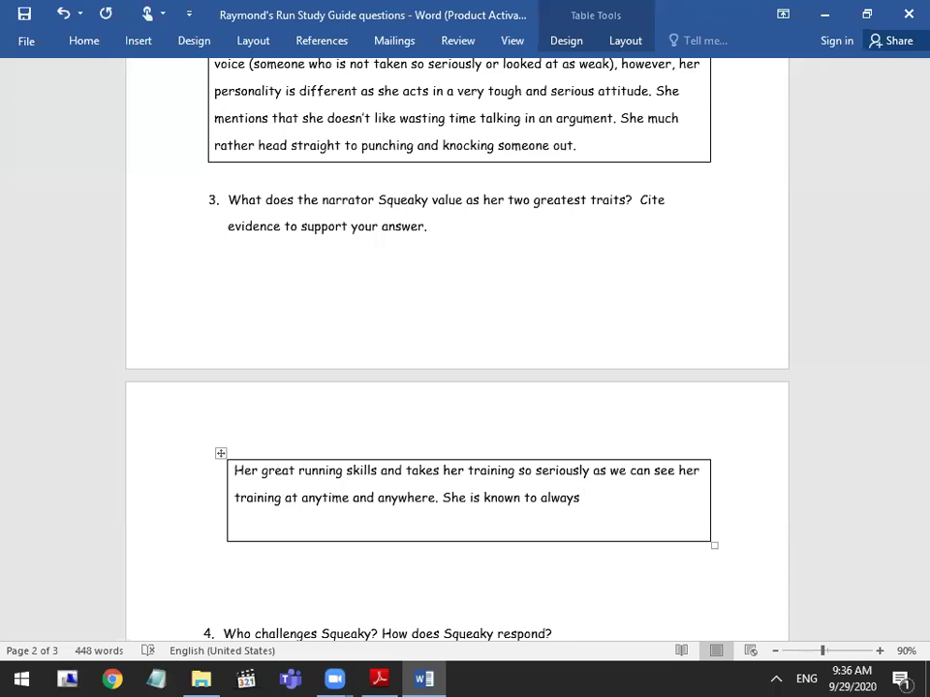
type("receive the 1stplace")
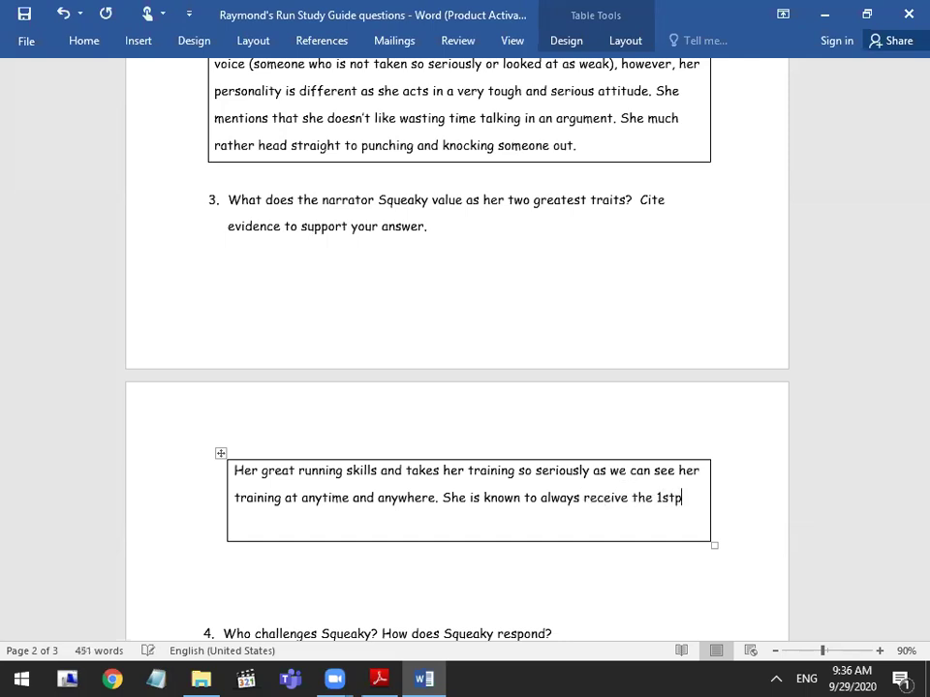
key("BackSpace")
key("BackSpace")
key("BackSpace")
key("BackSpace")
key("BackSpace")
type("p")
key("BackSpace")
type("placemed")
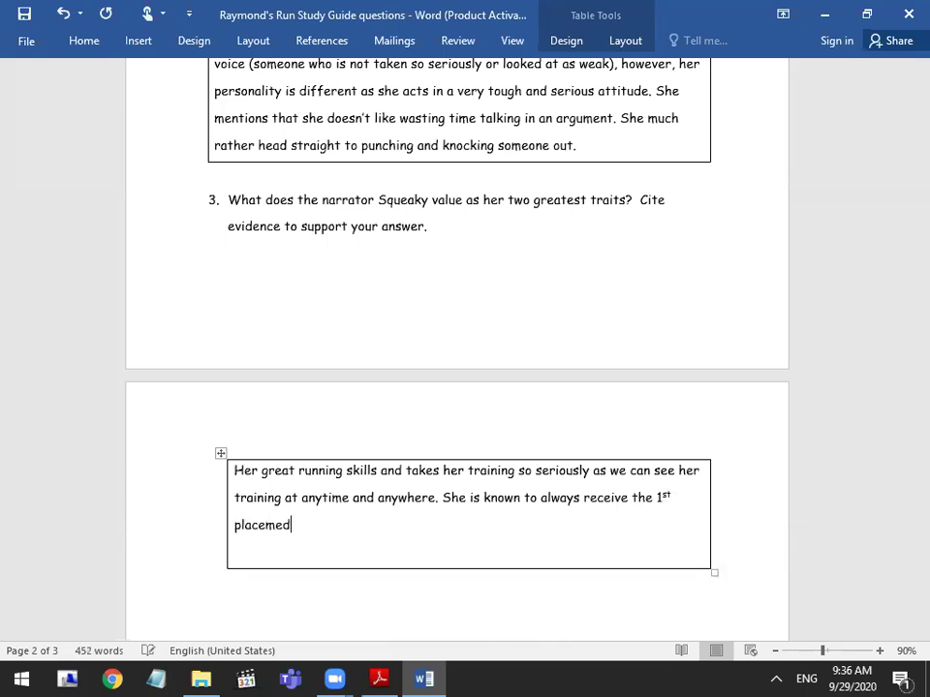
Complete the "1st place" sentence with "medal during the May Day Race." and add blank lines below it
key("BackSpace")
key("BackSpace")
key("BackSpace")
type("m")
key("BackSpace")
type("medal during the May ")
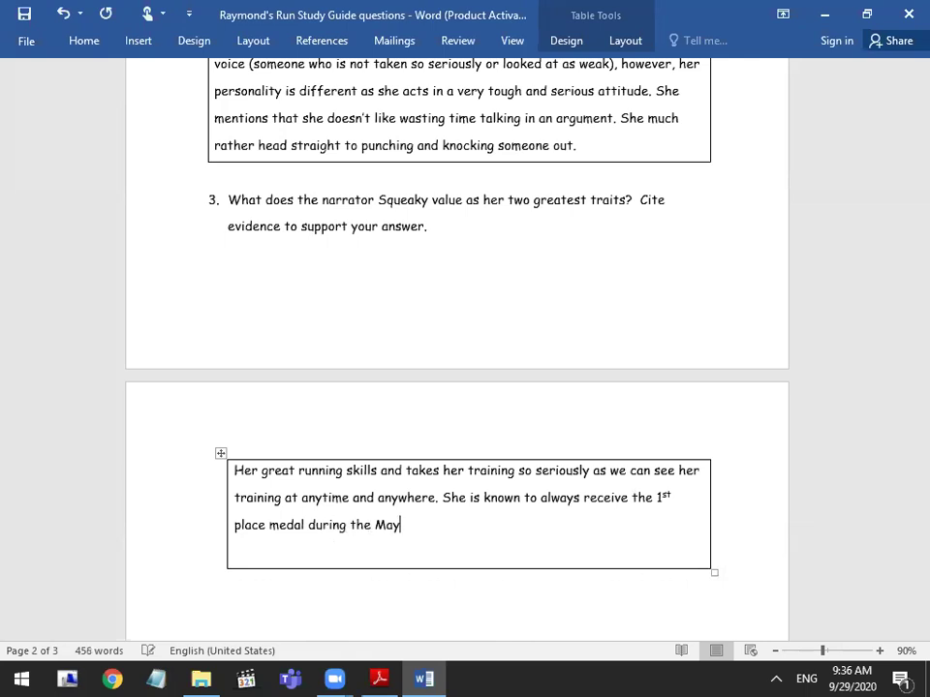
type("Day Race.")
key("Return")
key("Return")
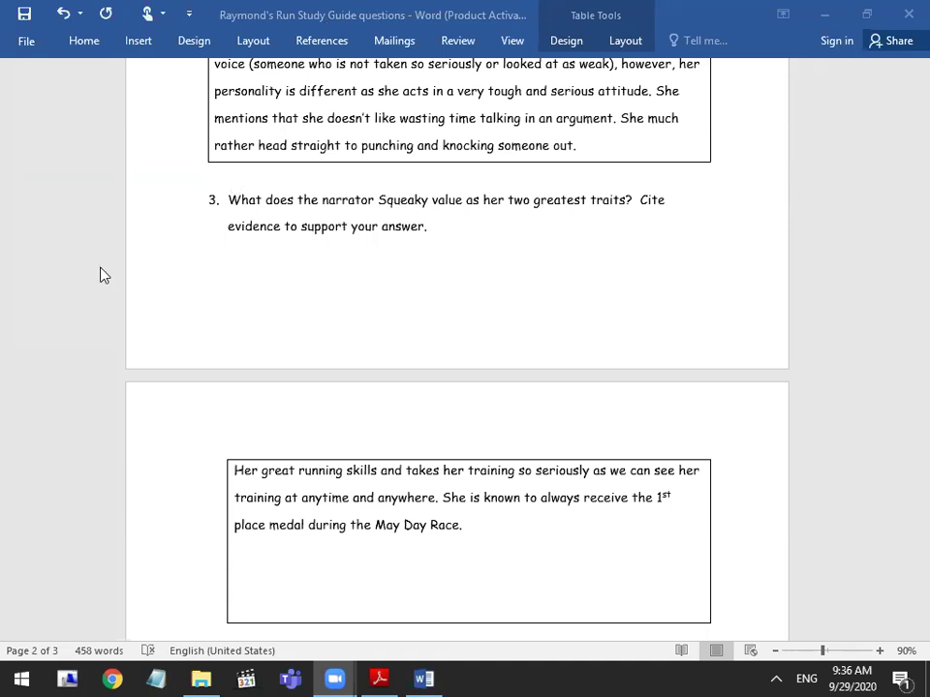
Start a second paragraph in the question 3 answer with "She is proud of how she", leaving a blank line above it
left_click(260, 556)
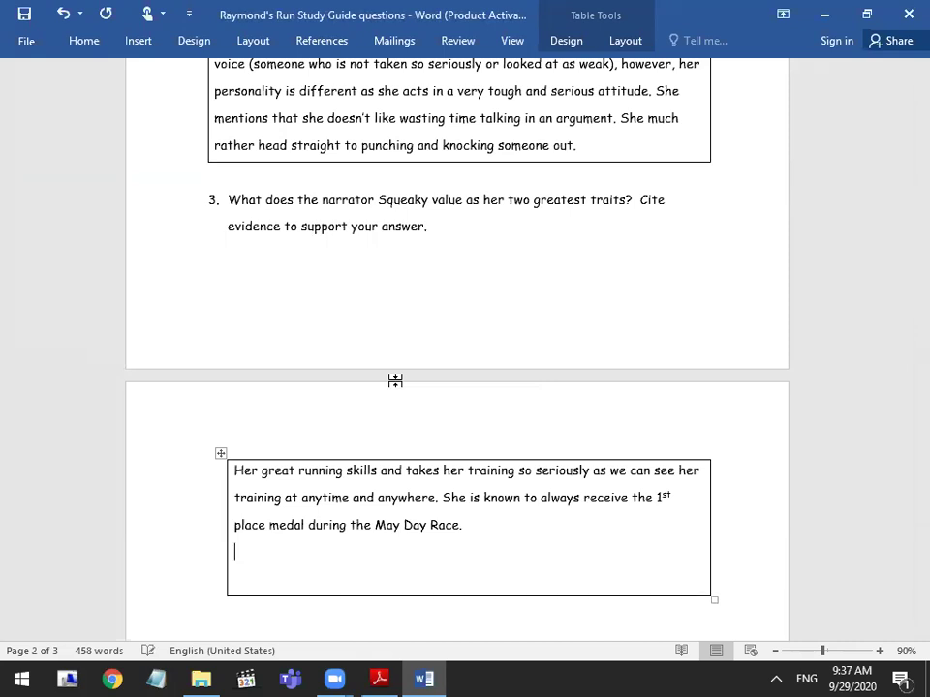
type("She is par")
key("BackSpace")
key("BackSpace")
type("roud of he")
key("BackSpace")
type("owd")
key("BackSpace")
type("she")
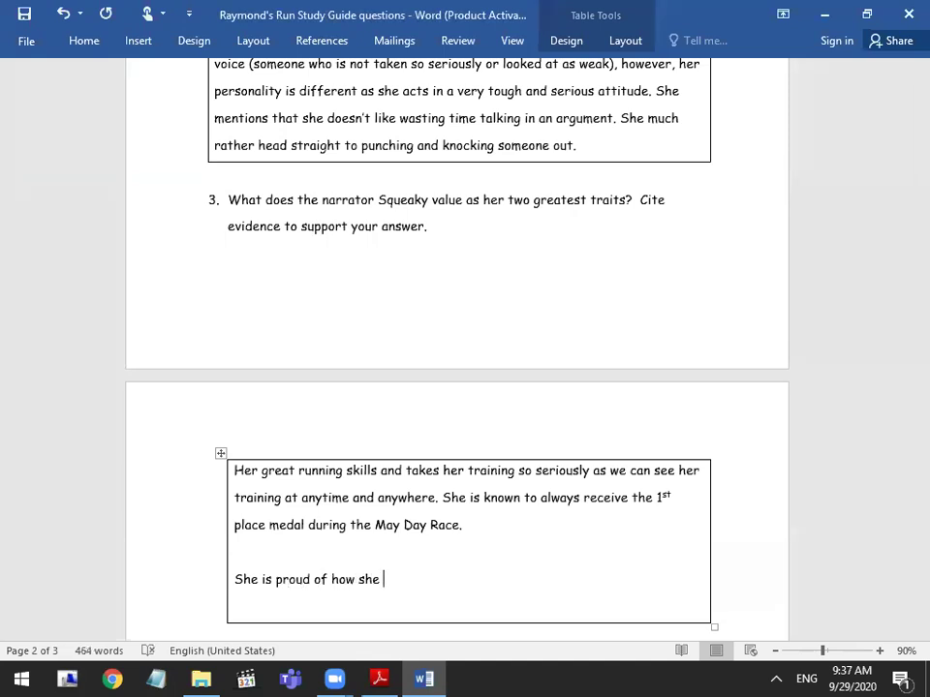
Continue the "She is proud of how she" sentence with "is successfully handling Raymond and"
key("BackSpace")
type("s th")
key("BackSpace")
key("BackSpace")
key("BackSpace")
key("BackSpace")
type("is successfully handl")
key("BackSpace")
type("ling R")
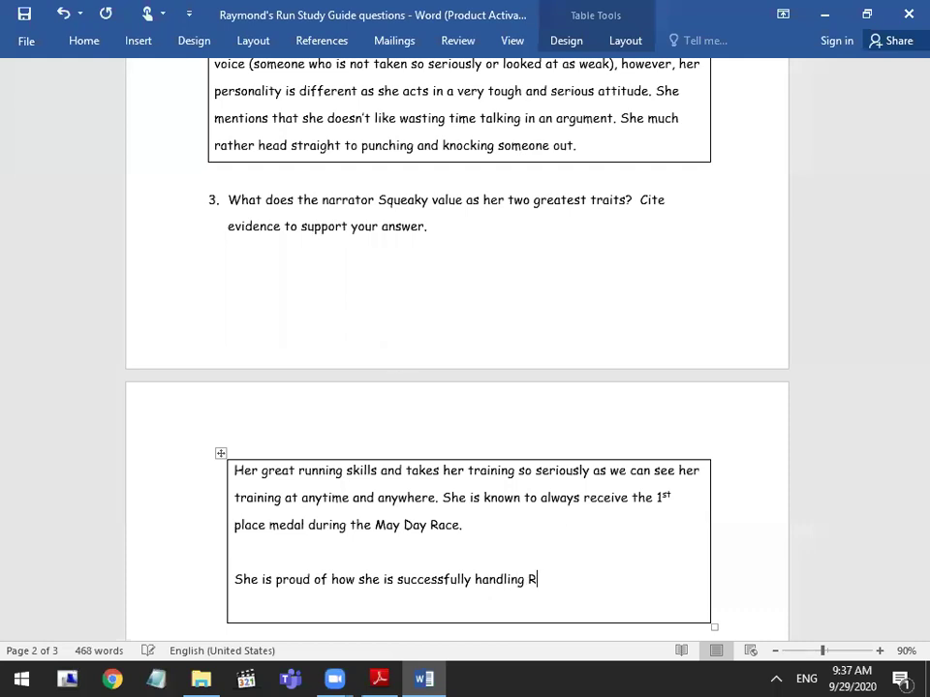
type("aymond and pr")
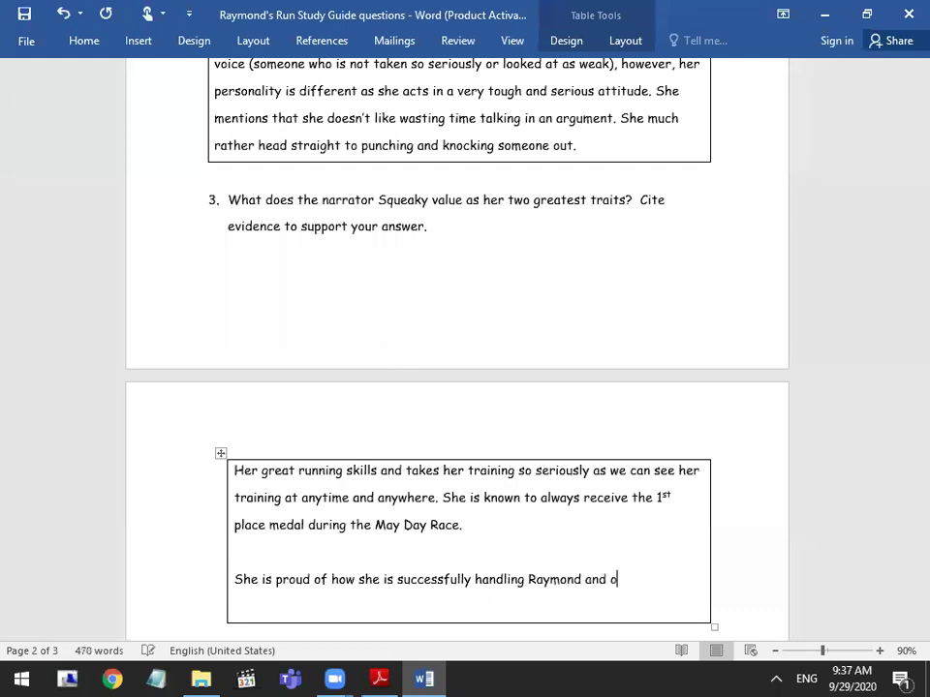
Finish the sentence about handling Raymond with "protecting him."
type("ot4")
key("BackSpace")
key("BackSpace")
type("ecting him..")
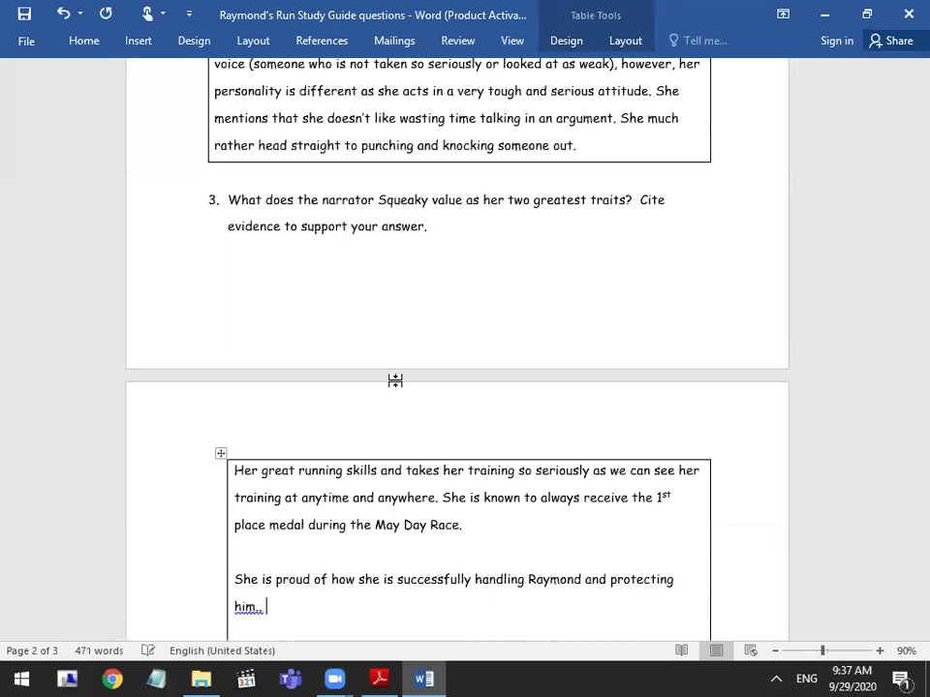
type(" m")
key("BackSpace")
key("BackSpace")
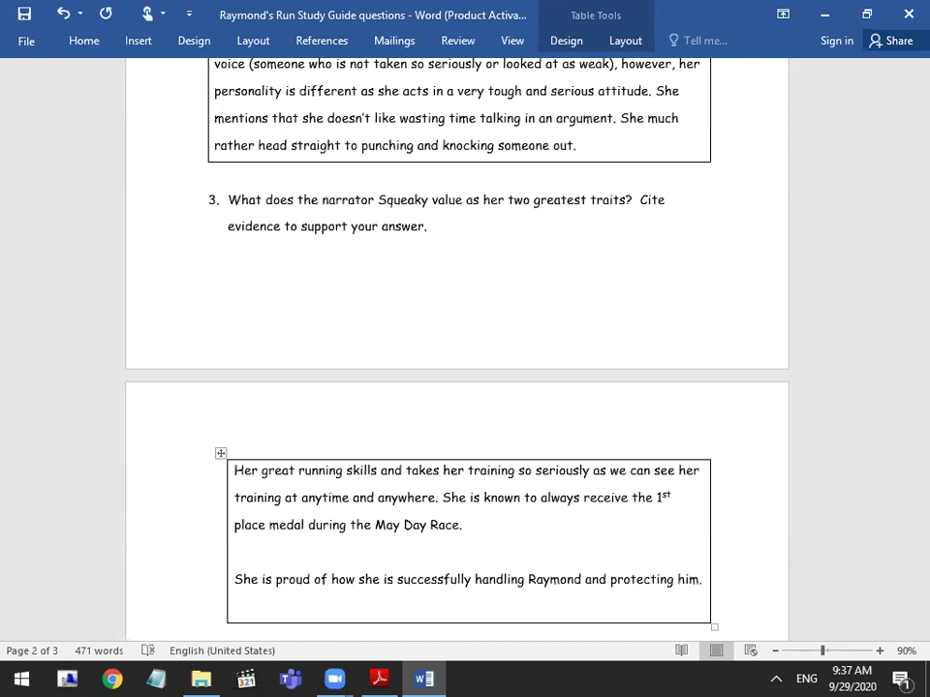
Begin the following sentence on a new line with "She proved to do a better job at looking"
type("sh")
key("BackSpace")
key("BackSpace")
key("Return")
type("She p")
key("BackSpace")
type("proved to ")
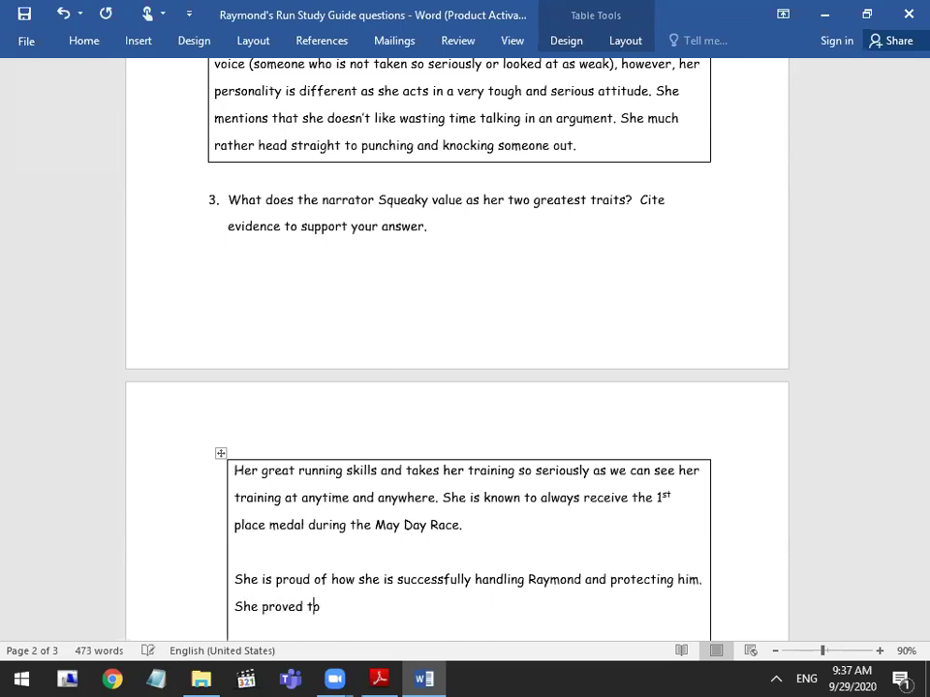
type("do a better job a")
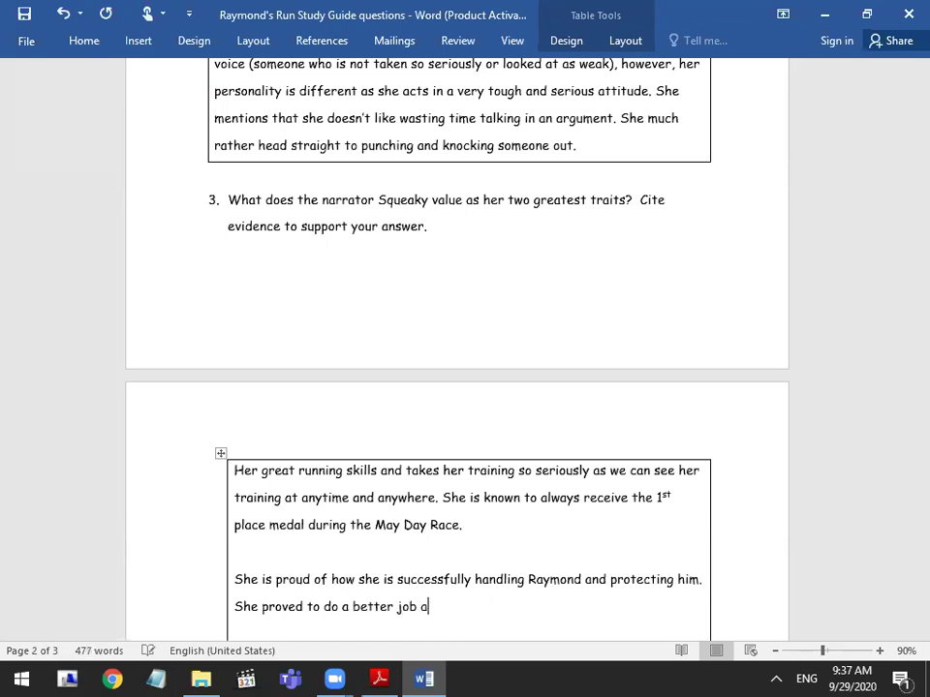
type("t looking afrte")
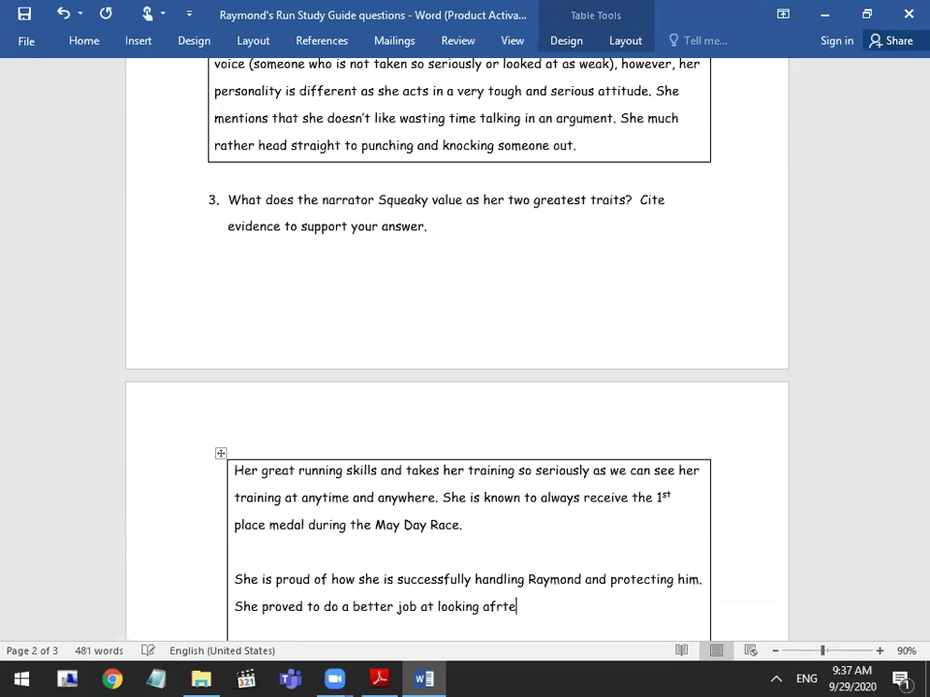
Continue the "She proved" sentence with "after Raymond than her"
key("BackSpace")
key("BackSpace")
key("BackSpace")
type("tewr")
key("BackSpace")
key("BackSpace")
type("r Raym,on")
key("BackSpace")
key("BackSpace")
key("BackSpace")
type("ond than her nbr")
Complete the sentence comparing how Raymond is looked after with "brother George."
key("BackSpace")
key("BackSpace")
key("BackSpace")
type("brother HEr")
key("BackSpace")
key("BackSpace")
key("BackSpace")
type("George.")
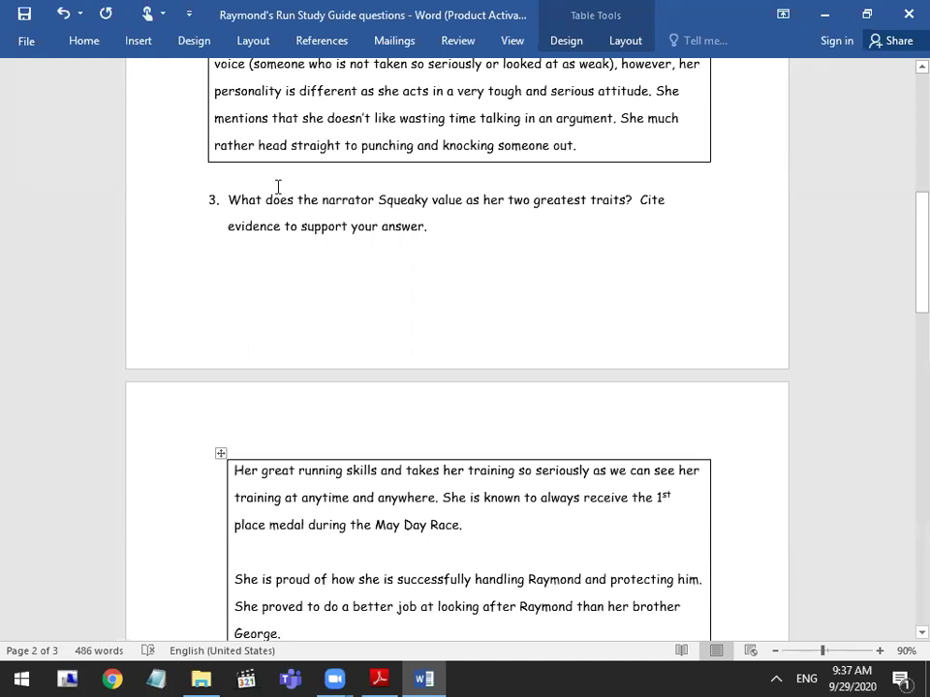
Start a new sentence after "George." in the question 3 answer with "We can see her pride"
scroll(113, 202, "down", 2)
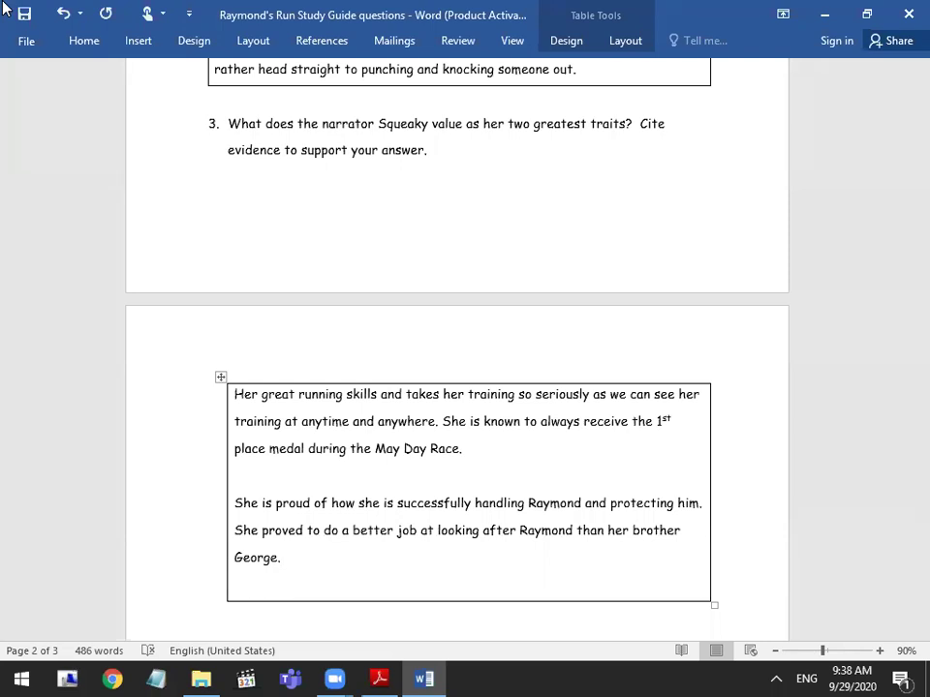
type("We ca")
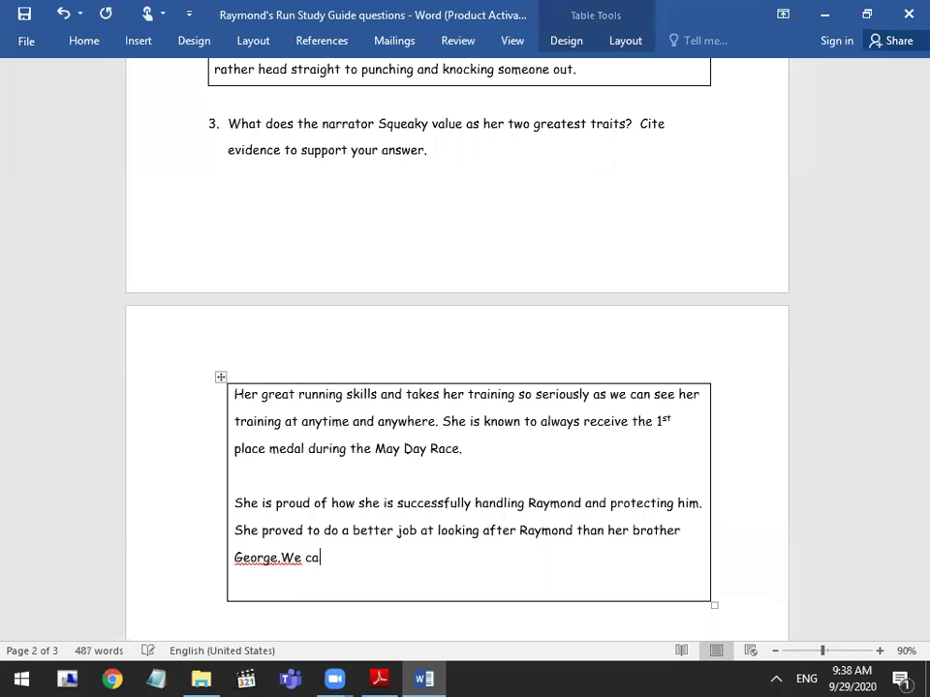
key("BackSpace")
key("BackSpace")
key("BackSpace")
key("BackSpace")
key("BackSpace")
type("We c")
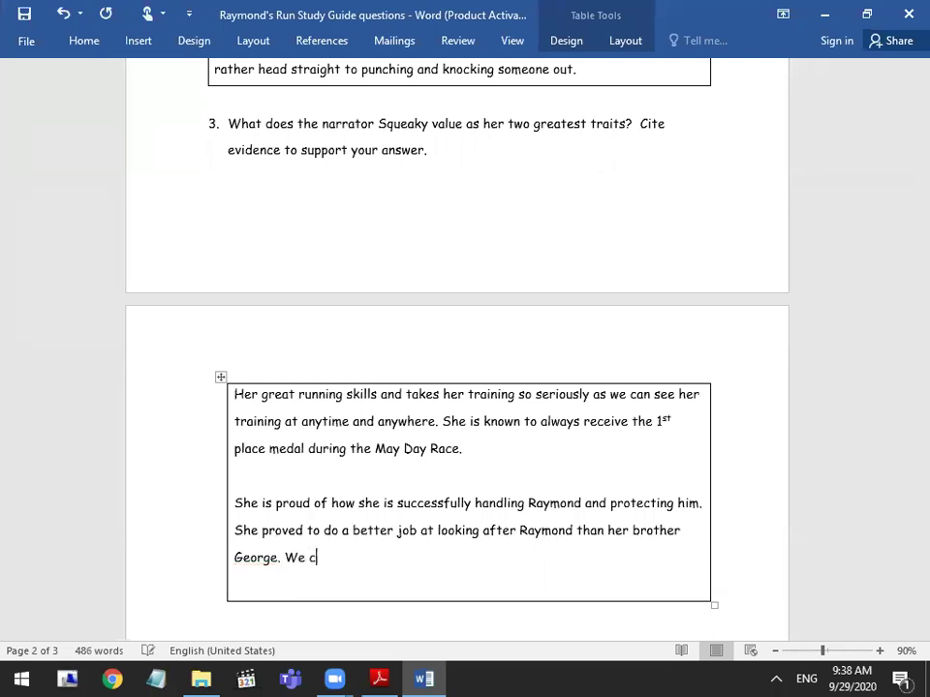
type("an see her pride w")
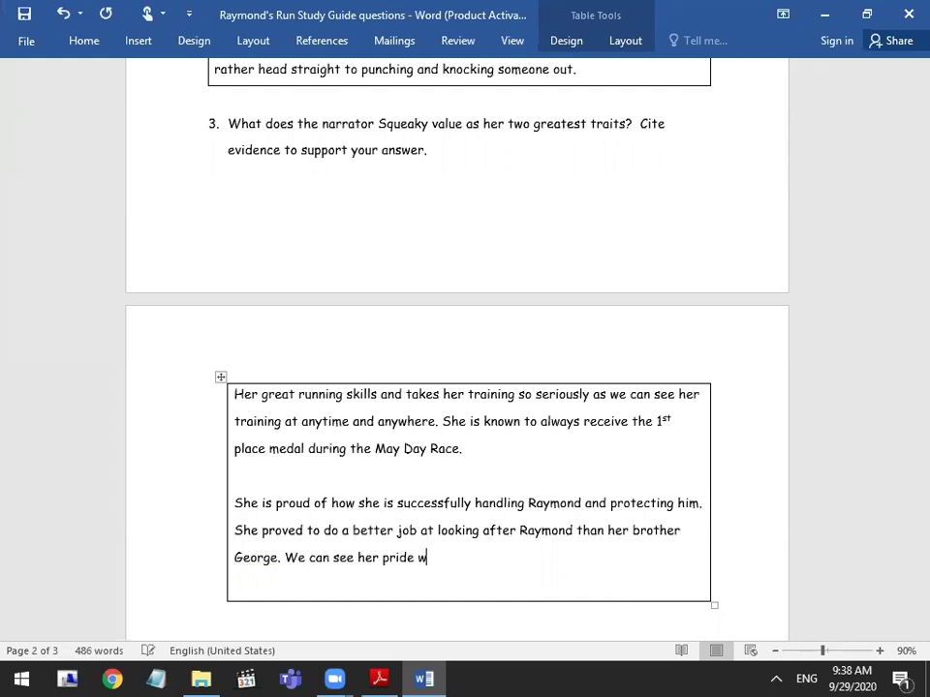
Continue the sentence about her pride with "when she says that anyone who has something to"
type("hen she sa")
key("BackSpace")
key("BackSpace")
type("sat s")
key("BackSpace")
key("BackSpace")
key("BackSpace")
type("ys that a")
key("BackSpace")
type("an")
key("BackSpace")
type("nyone")
key("BackSpace")
key("BackSpace")
type("ne who has something to")
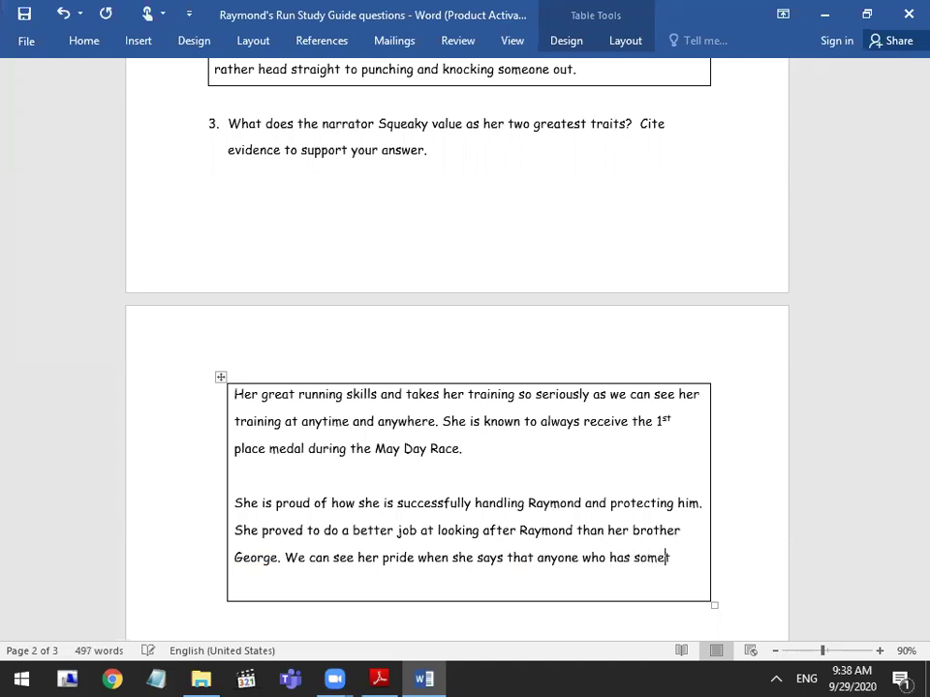
Extend the sentence in the question 3 answer with "say about Raymond has to go"
type(" sayso")
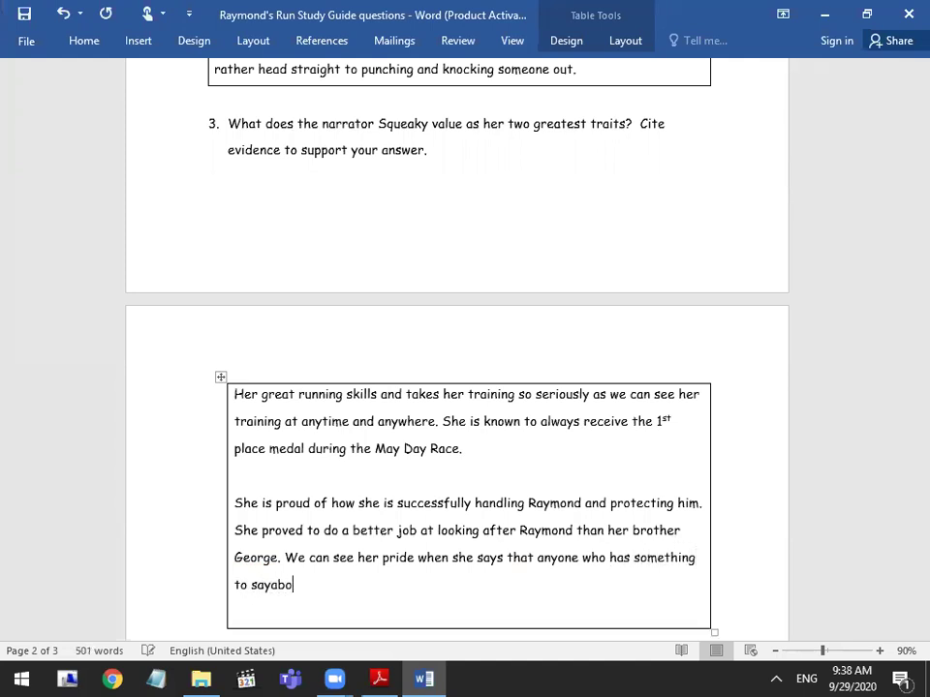
key("BackSpace")
key("BackSpace")
key("BackSpace")
type("about Raymond a")
key("BackSpace")
type("hsa to")
key("BackSpace")
key("BackSpace")
key("BackSpace")
key("BackSpace")
key("BackSpace")
type("as tpo")
key("BackSpace")
key("BackSpace")
type("o gp")
key("BackSpace")
type("o tho")
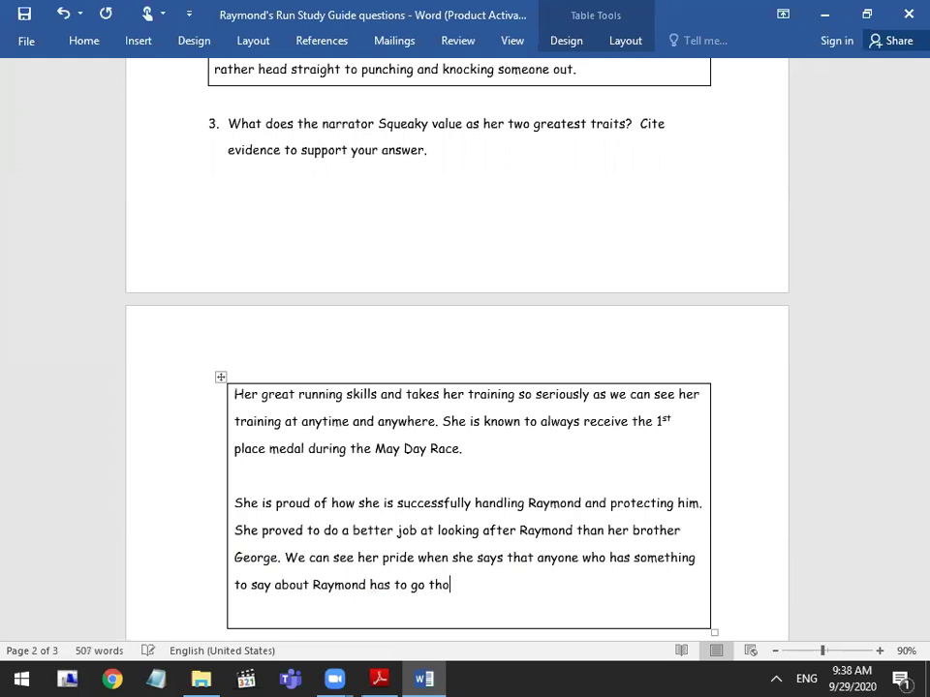
Finish the last sentence of the question 3 answer with "through me first."
key("BackSpace")
type("rough me")
type(" fist.")
key("BackSpace")
key("BackSpace")
key("BackSpace")
type("rst")
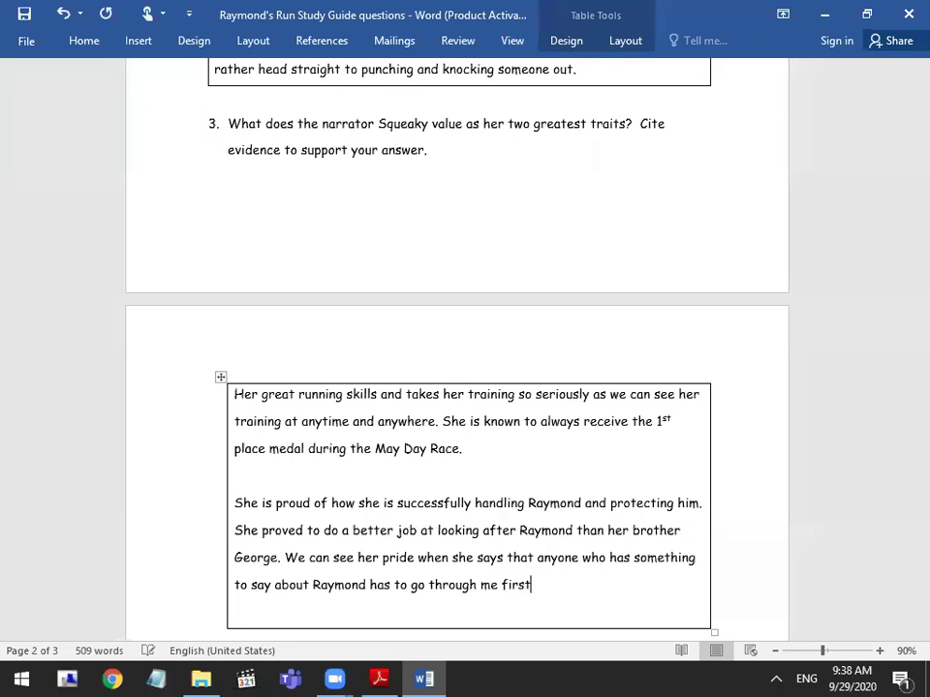
type(".")
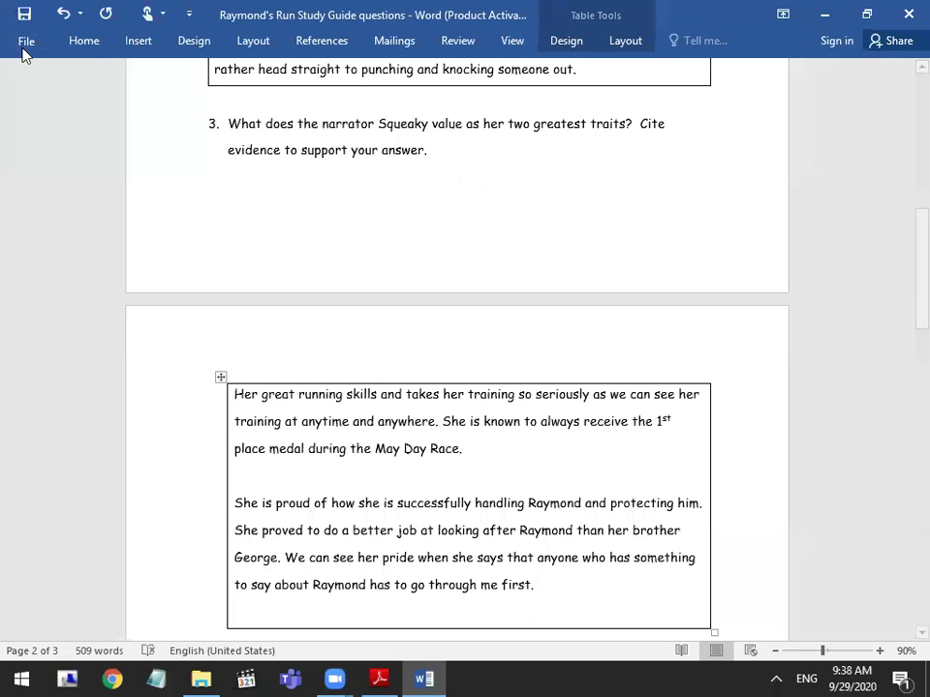
Remove two blank lines between the question 3 answer box and question 4
scroll(311, 509, "down", 4)
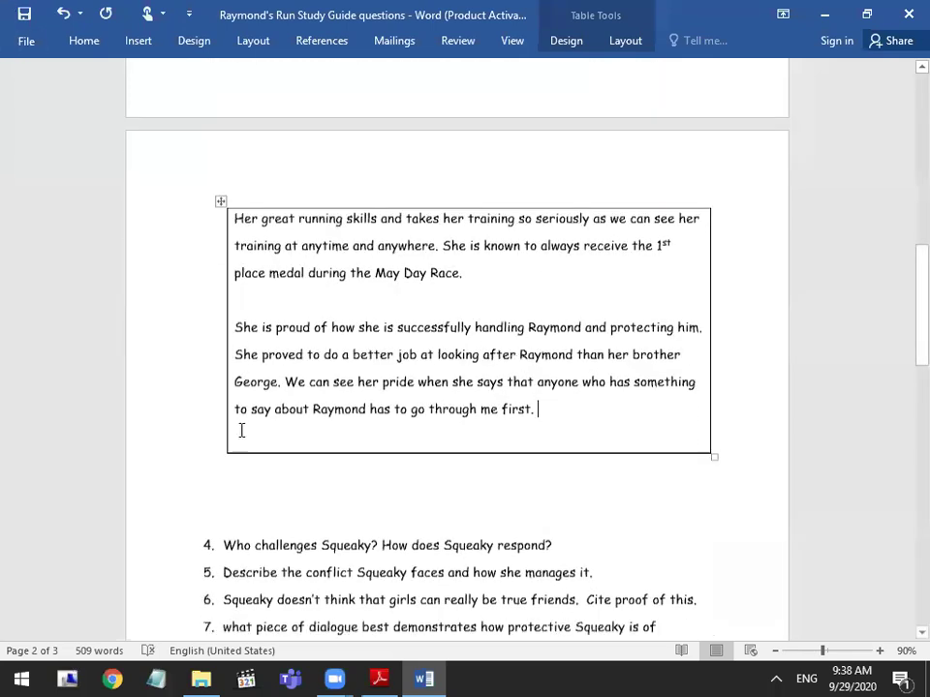
scroll(520, 354, "down", 2)
left_click(357, 422)
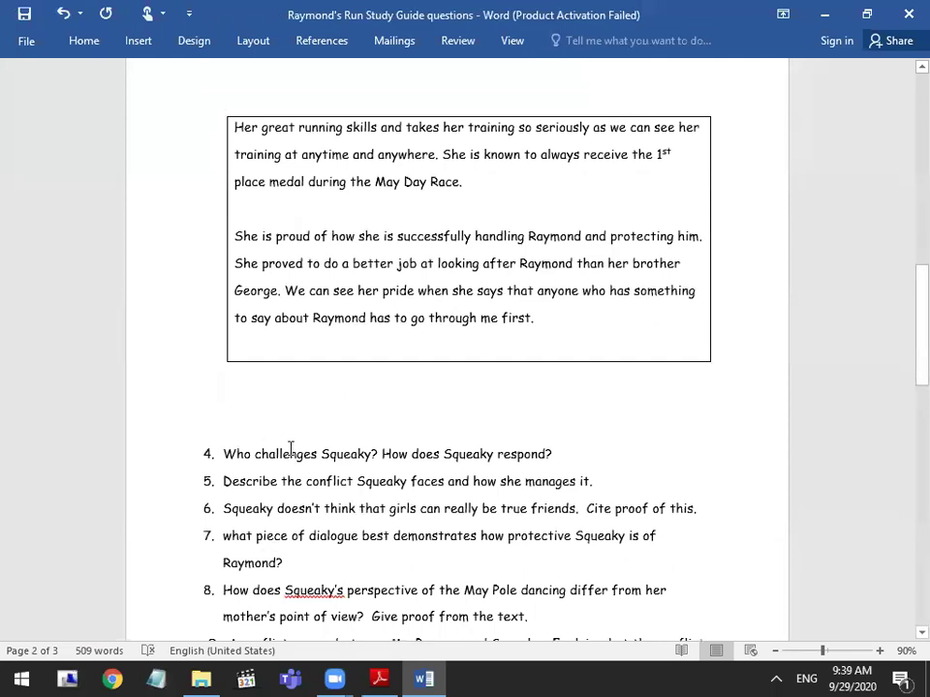
key("BackSpace")
key("BackSpace")
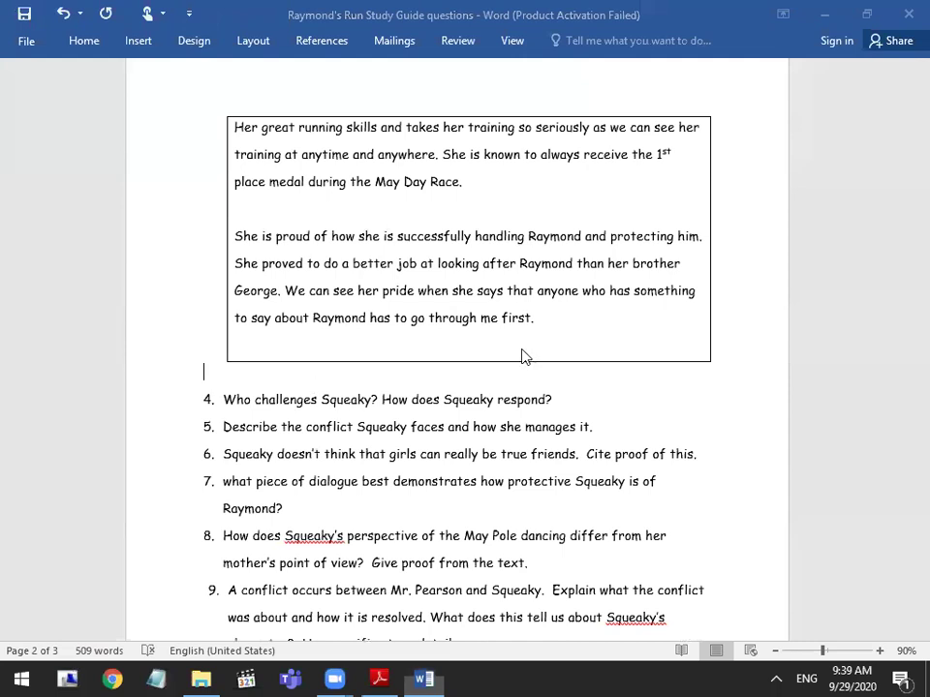
Add a blank line below question 4 and insert a one-cell table there as its answer box
scroll(585, 311, "up", 2)
left_click(640, 472)
key("Return")
key("BackSpace")
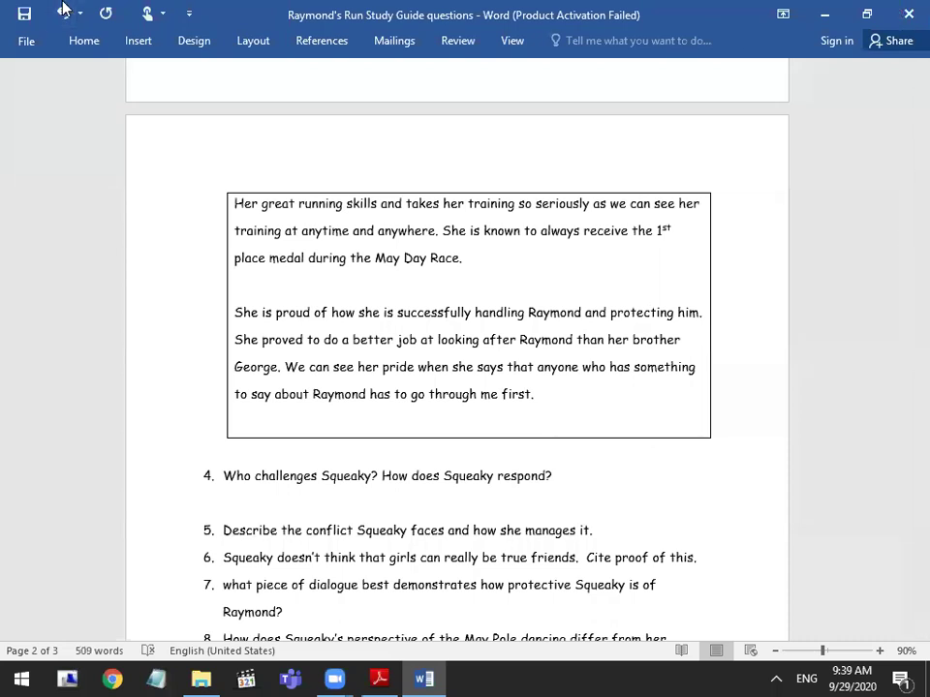
key("Right")
key("Right")
key("Left")
key("Return")
left_click(62, 85)
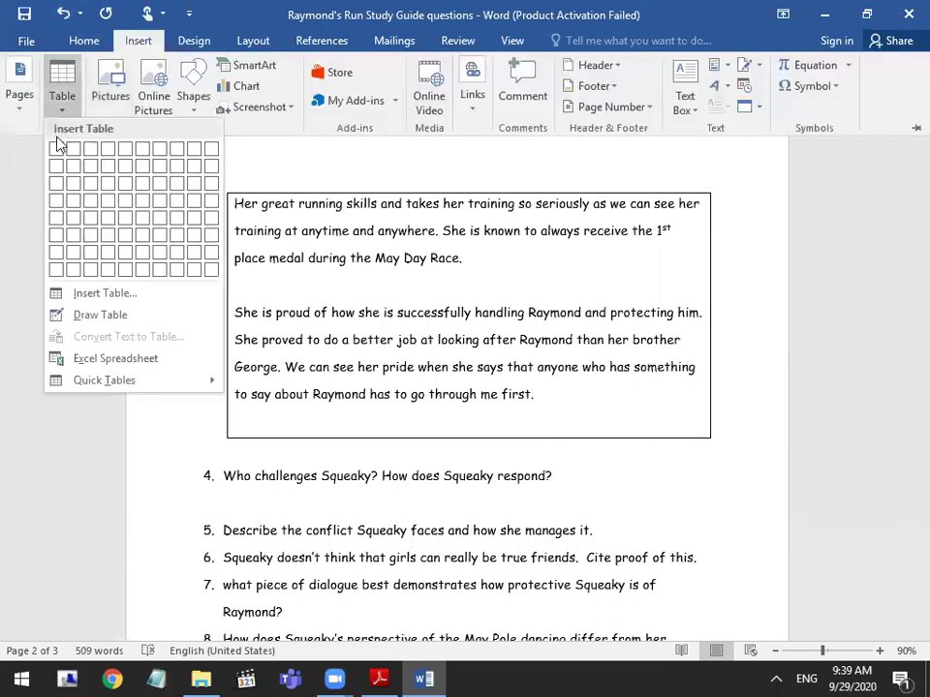
left_click(59, 150)
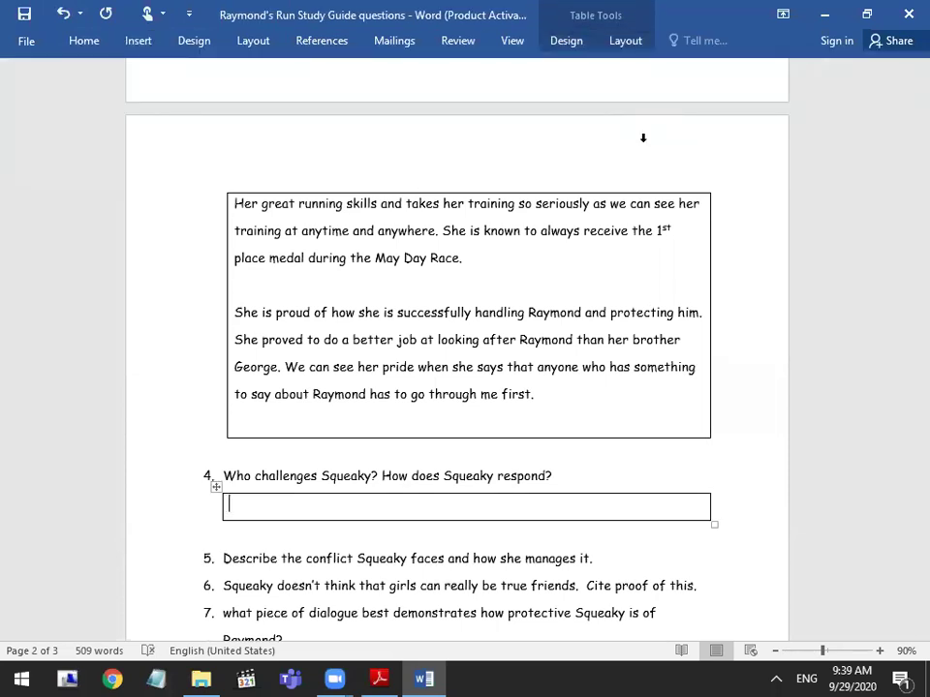
scroll(479, 197, "up", 2)
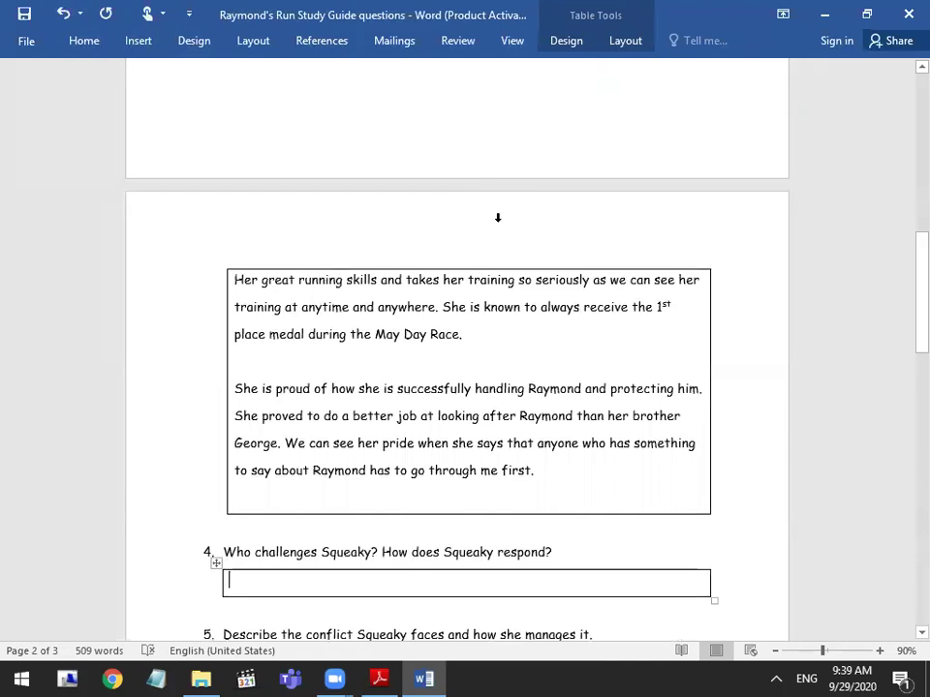
scroll(498, 217, "up", 10)
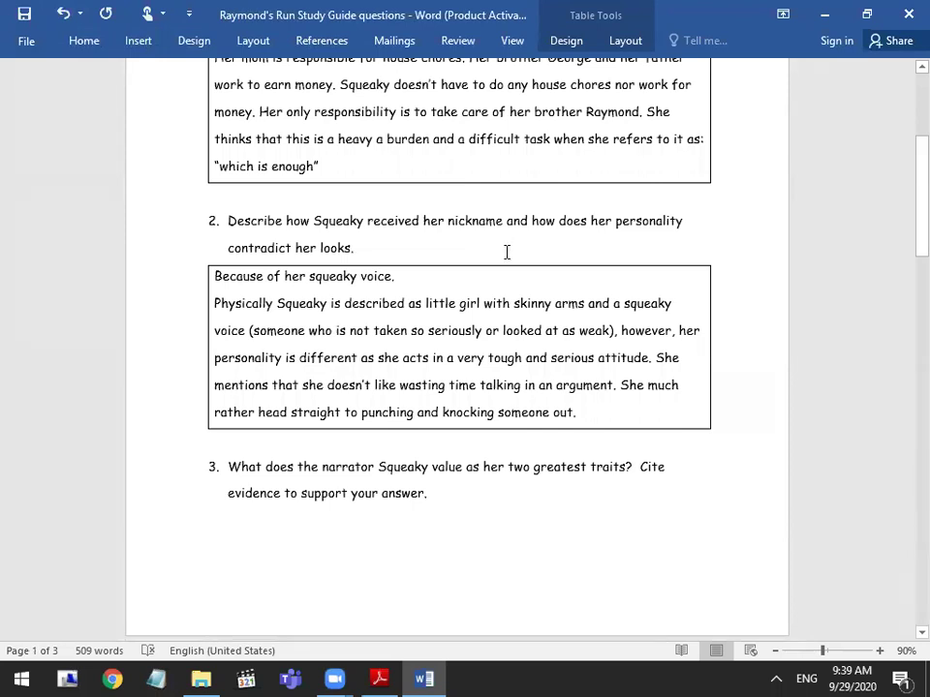
scroll(506, 252, "down", 5)
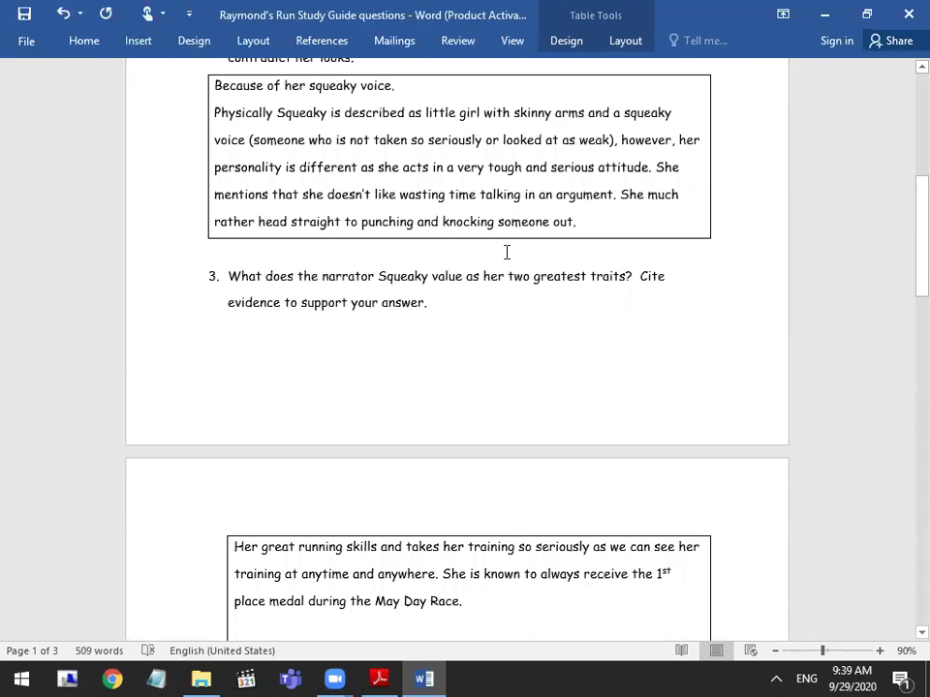
scroll(506, 252, "down", 3)
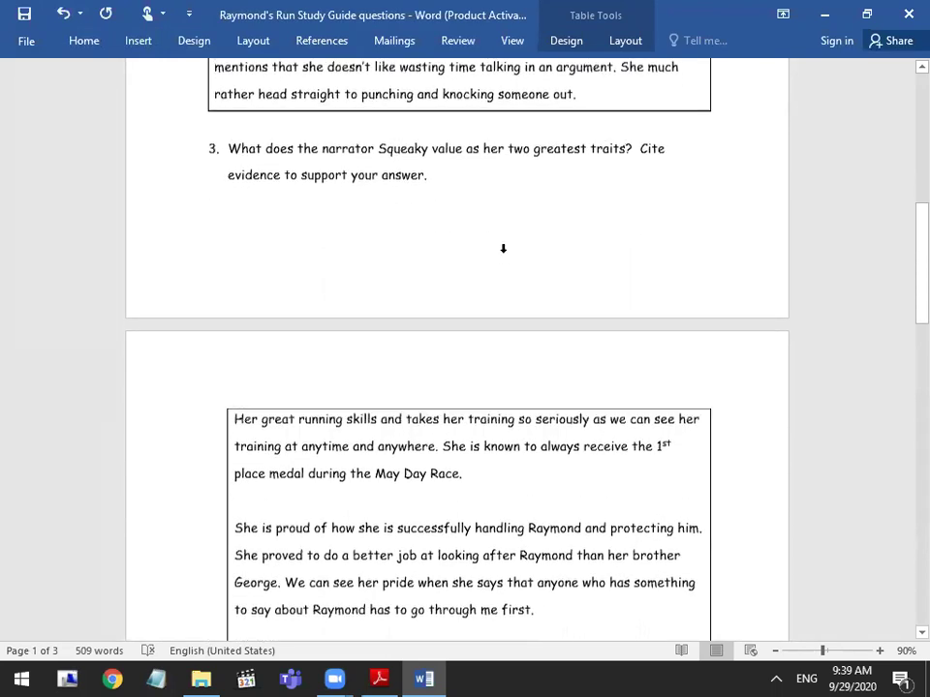
scroll(503, 254, "down", 3)
scroll(503, 253, "down", 3)
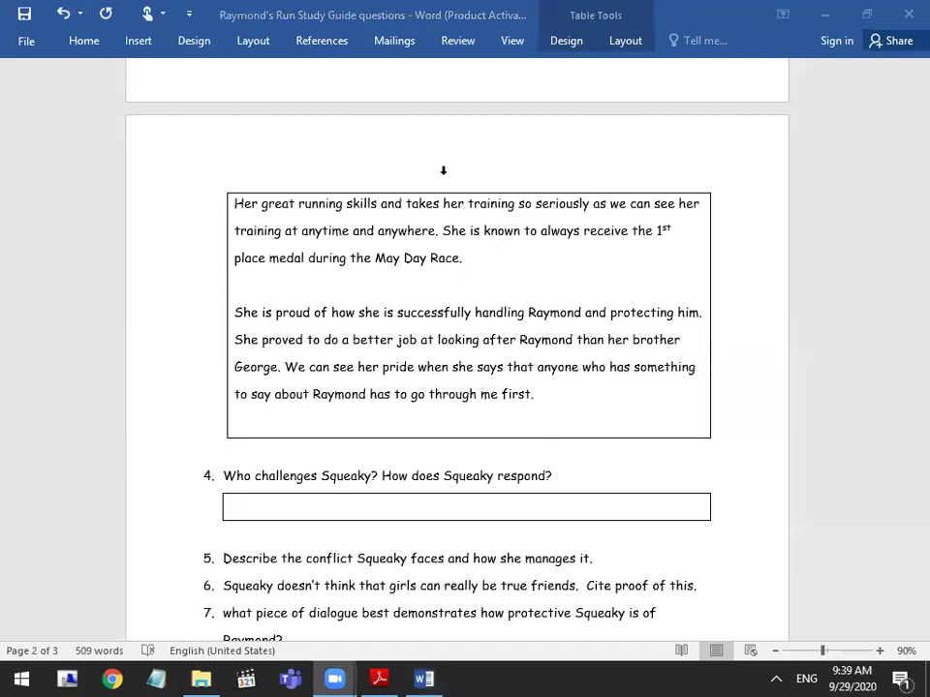
Begin the question 4 answer in its box with "Gretchen (external conflict"
left_click(258, 517)
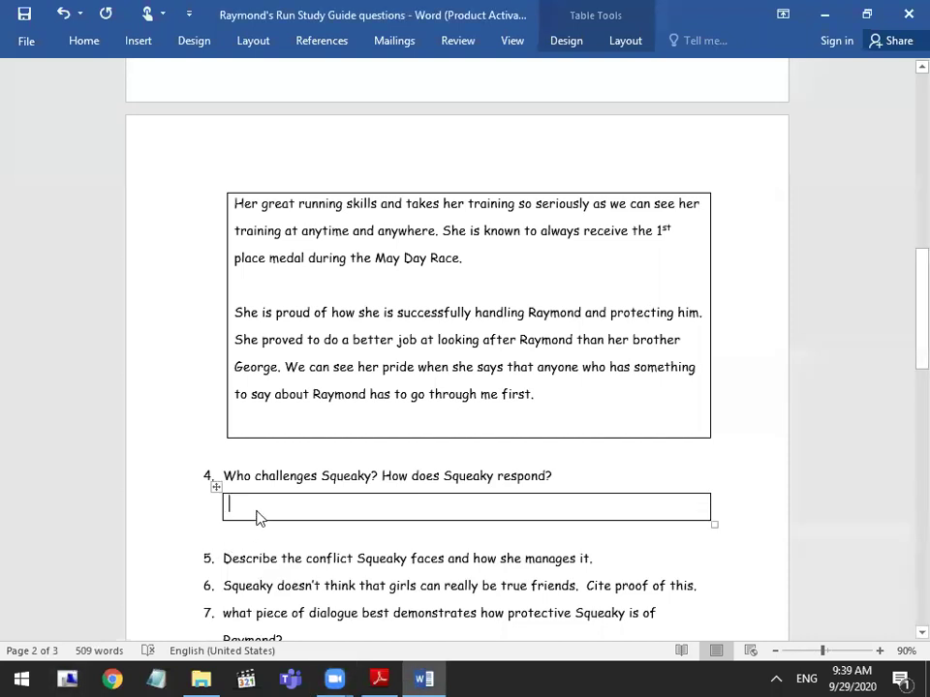
type("Gree")
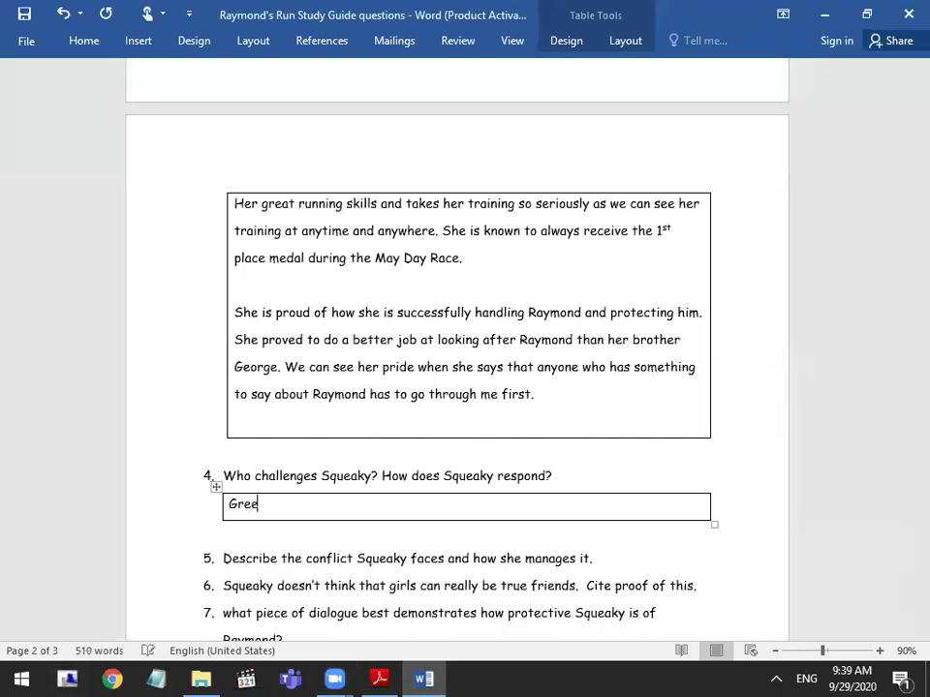
key("BackSpace")
type("tchen (external co")
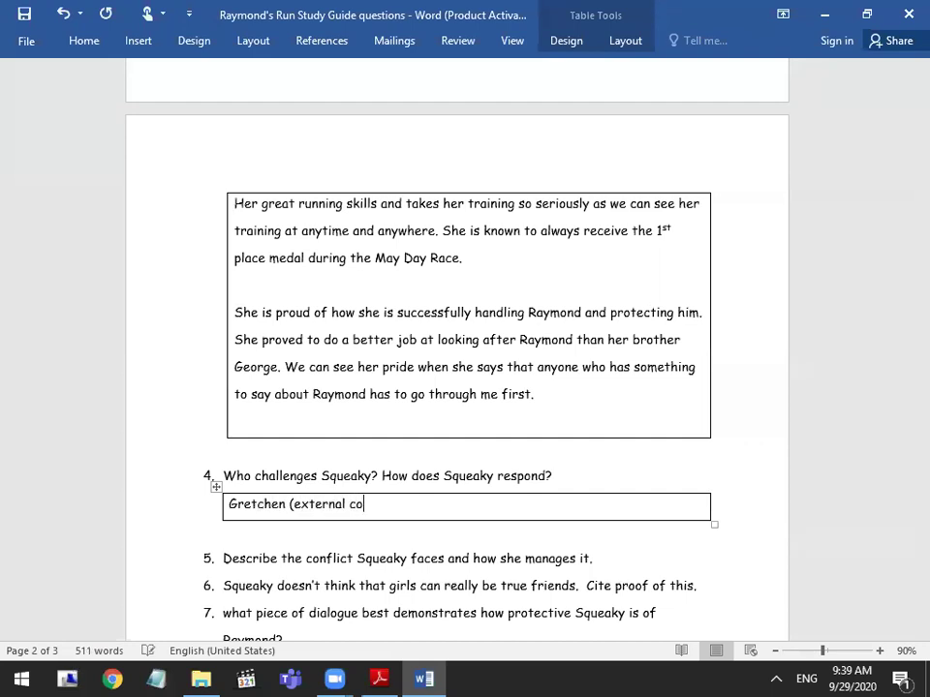
type("nflict )")
key("BackSpace")
key("BackSpace")
type(")")
key("BackSpace")
key("BackSpace")
Complete the parenthesis after "external conflict" with "character vs. character)" and start a new line
type("charactyer")
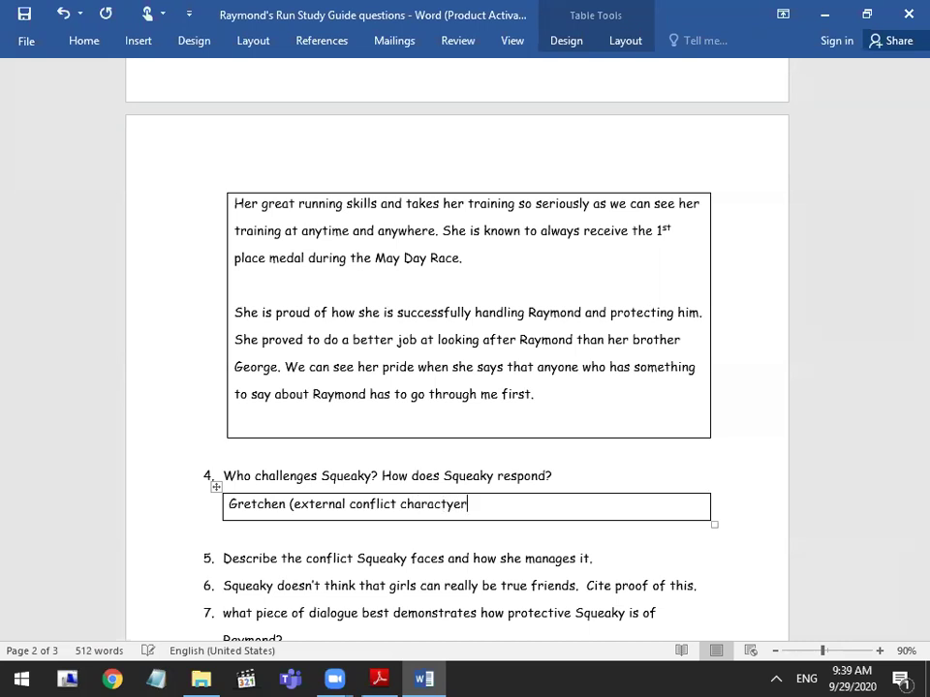
key("BackSpace")
key("BackSpace")
key("BackSpace")
type("er")
key("BackSpace")
type("vs")
key("BackSpace")
key("BackSpace")
type("vs. m")
key("BackSpace")
type("character vs")
key("BackSpace")
type(")")
key("Return")
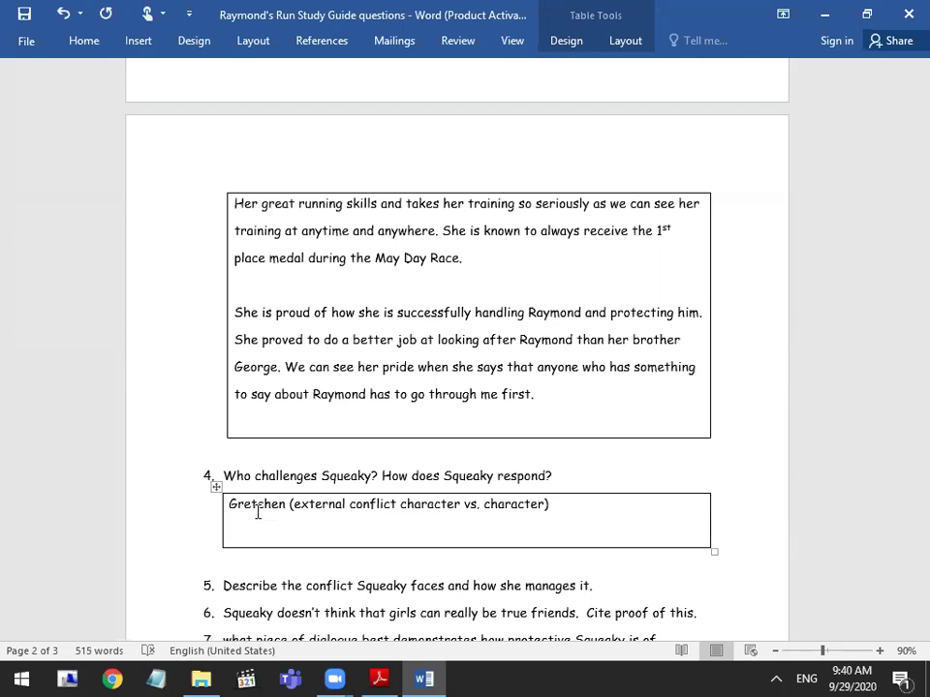
Write "Both competing to win 1st place in the May Day" on the second line of the question 4 answer
key("BackSpace")
type("cm")
key("BackSpace")
key("BackSpace")
key("Return")
type("both competing to wir")
key("BackSpace")
type("n it")
key("BackSpace")
key("BackSpace")
type("1st pl")
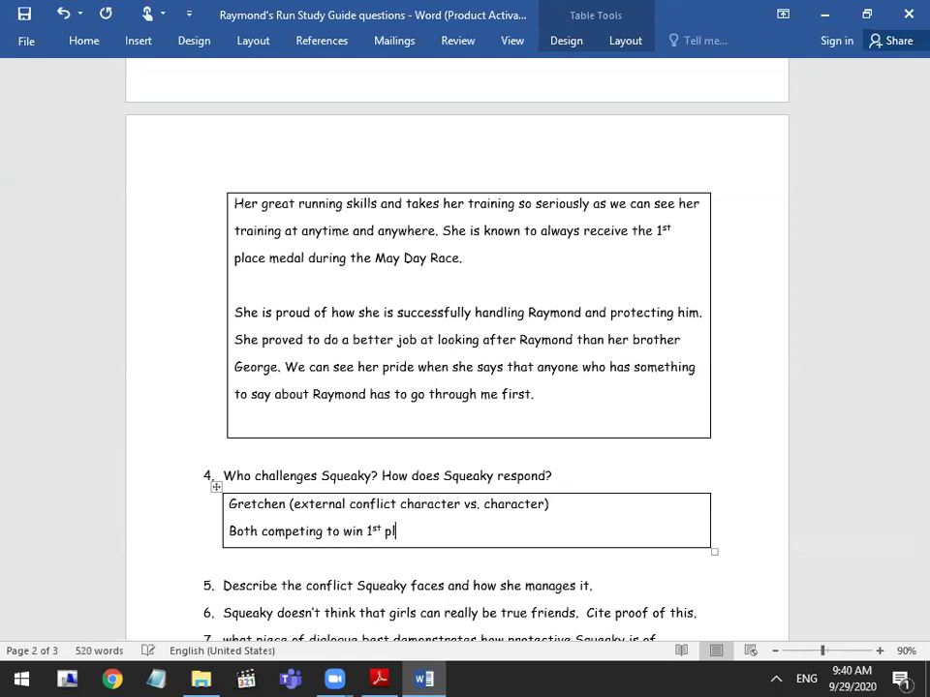
type("ay e in the May Day r")
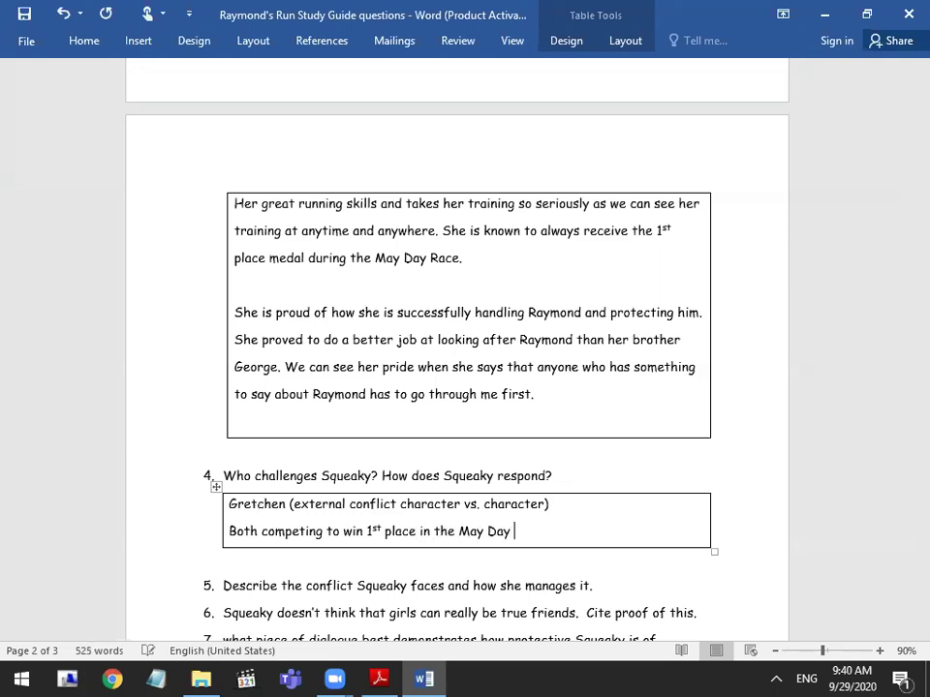
Complete the May Day line with "Race (50 yard dash)" and start a new line below it
key("BackSpace")
key("BackSpace")
type("Ra")
key("BackSpace")
key("BackSpace")
type("Race (52")
key("BackSpace")
type("0 yard d")
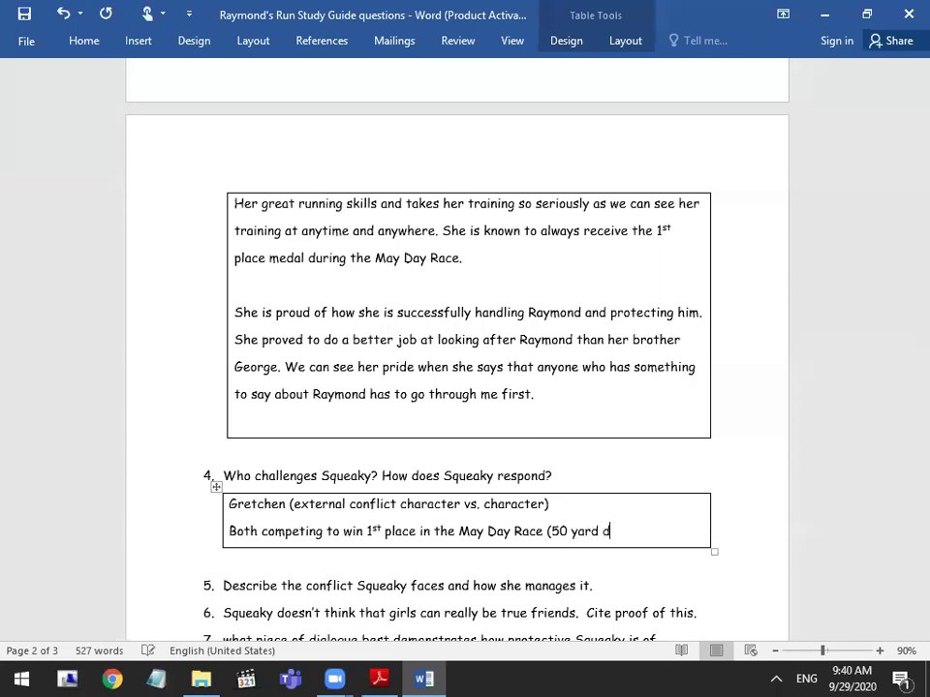
type("ash)")
key("Return")
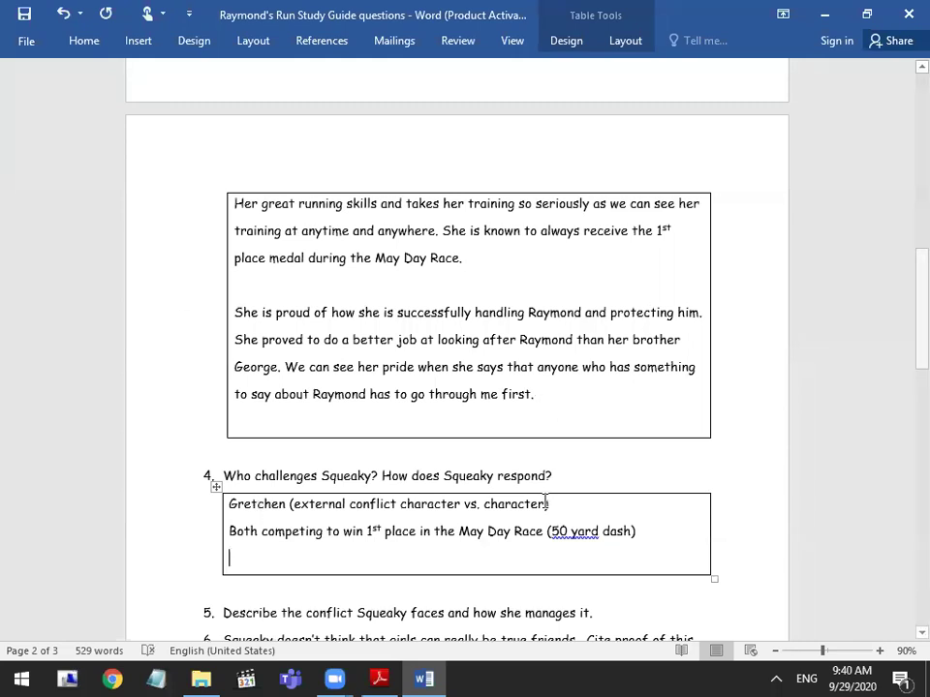
Correct "50 yard" to "50-yard" in the question 4 answer and add another line after "dash)"
left_click(573, 539)
right_click(577, 539)
left_click(647, 551)
left_click(644, 537)
key("Return")
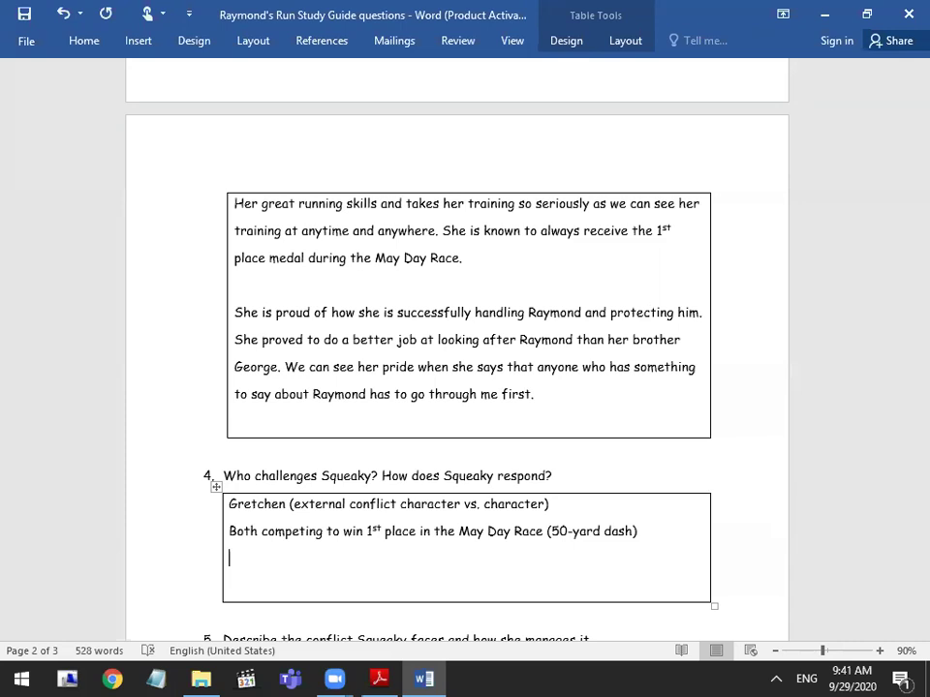
Begin the third line of the question 4 answer with "Squeaky cannot accept the idea of"
key("Return")
type("Squea")
key("BackSpace")
key("BackSpace")
key("BackSpace")
key("BackSpace")
type("ua")
key("BackSpace")
type("ea")
key("BackSpace")
type("ky")
key("BackSpace")
type("y")
key("BackSpace")
type("u")
key("BackSpace")
type("y can")
key("BackSpace")
key("BackSpace")
key("BackSpace")
key("BackSpace")
key("BackSpace")
type("y cannot acceptthje")
key("BackSpace")
key("BackSpace")
key("BackSpace")
key("BackSpace")
type("the idea of f")
key("BackSpace")
Complete the sentence about Squeaky in the question 4 answer with "Gretchen wining 1st place."
type("Gretchen wining 1stplace.")
key("BackSpace")
key("BackSpace")
key("BackSpace")
key("BackSpace")
key("BackSpace")
key("BackSpace")
type("pla")
key("BackSpace")
key("BackSpace")
type("lace/")
key("BackSpace")
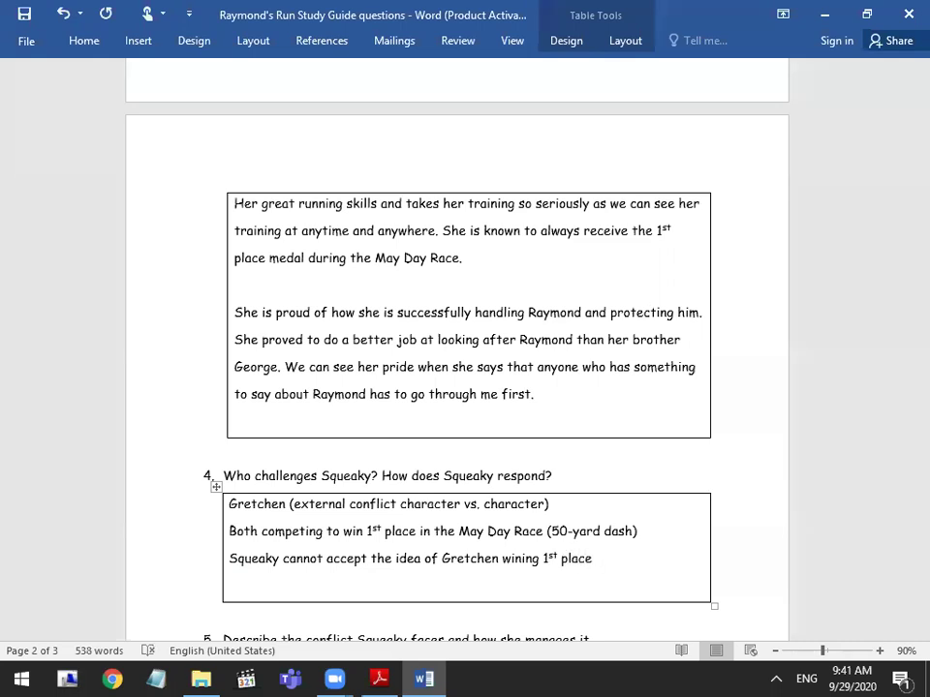
type(".")
Continue the question 4 answer with "She gives absurd or ridiculous reasons explain why"
type("She gives absurd ")
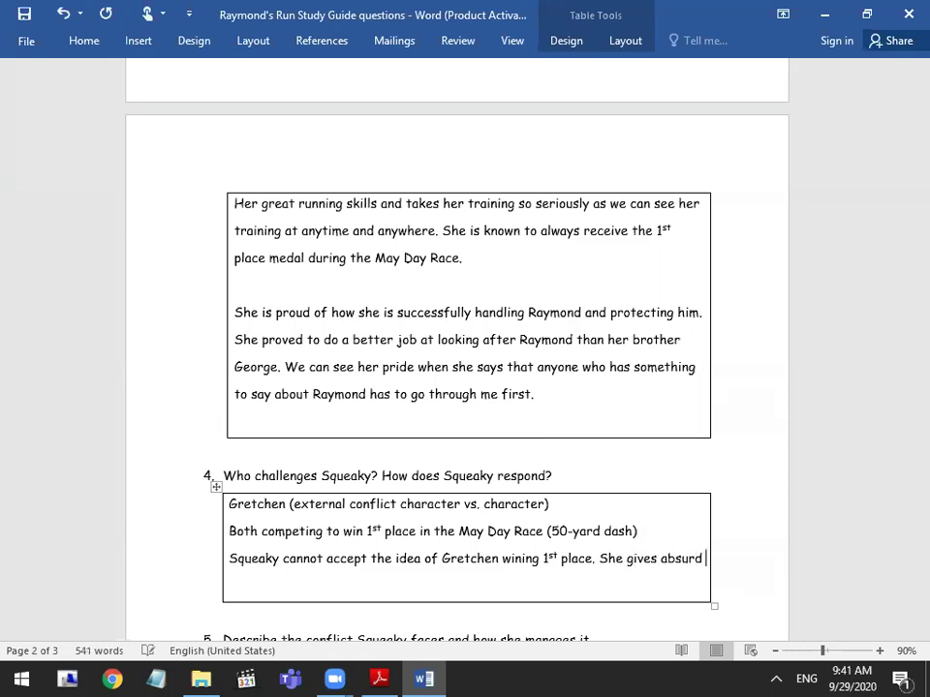
type("or ridic")
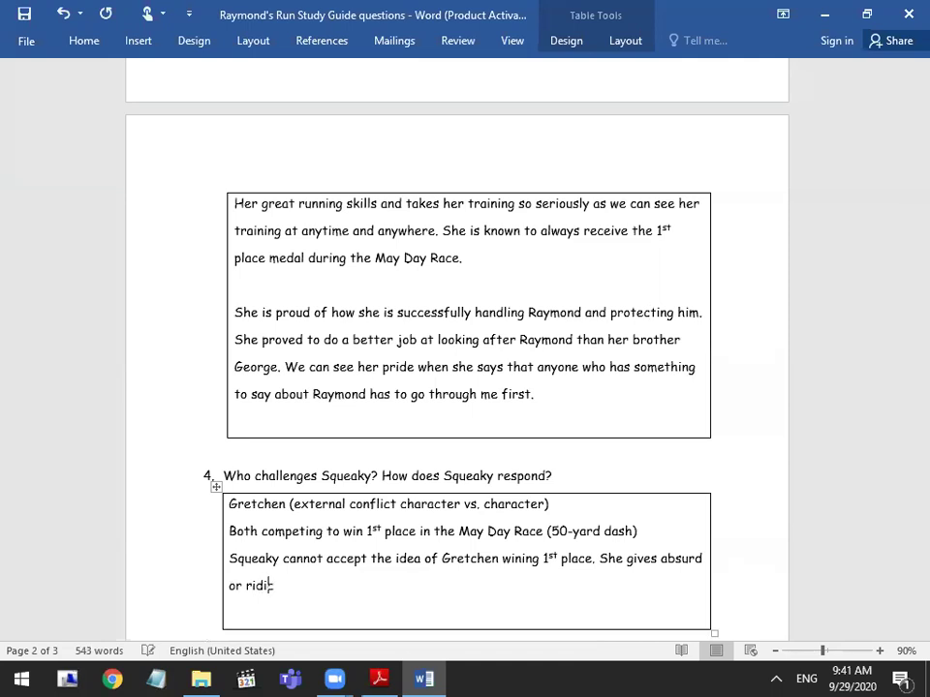
type("ulous reasons explaon")
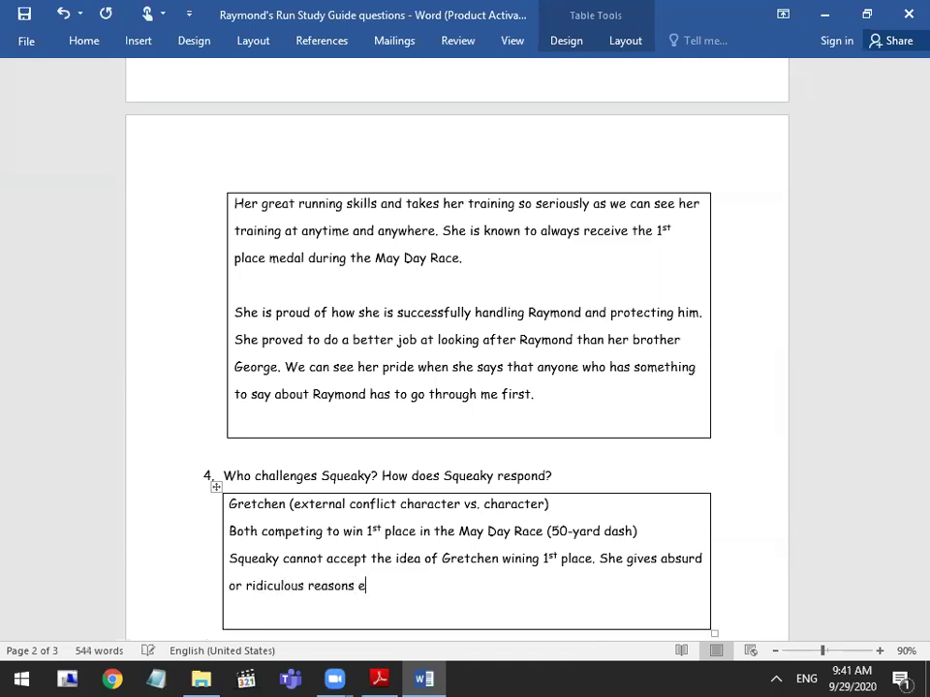
key("BackSpace")
key("BackSpace")
type("in why")
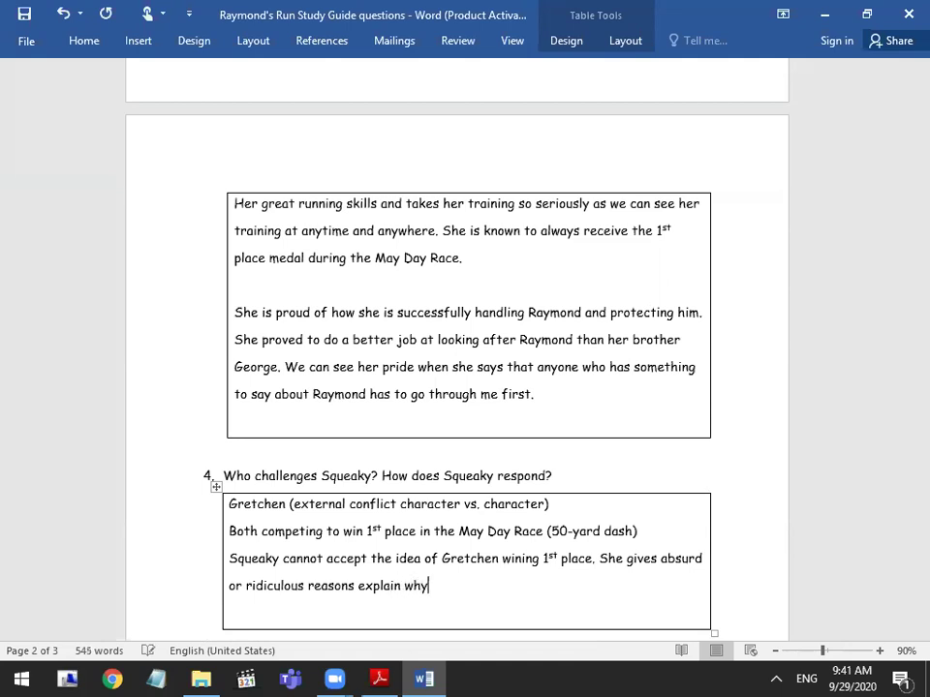
Change "explain why" to "explaining why" and continue the sentence with "Gretchen cannot win such as:"
key("BackSpace")
key("BackSpace")
key("BackSpace")
key("BackSpace")
key("BackSpace")
type("ning why Gret")
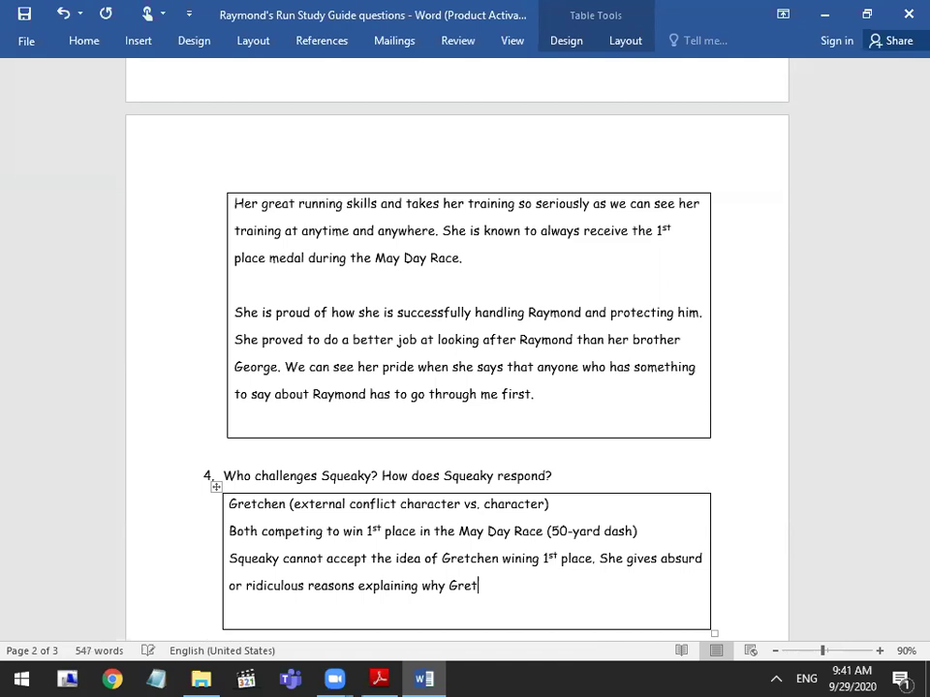
type("chen cannot winsu")
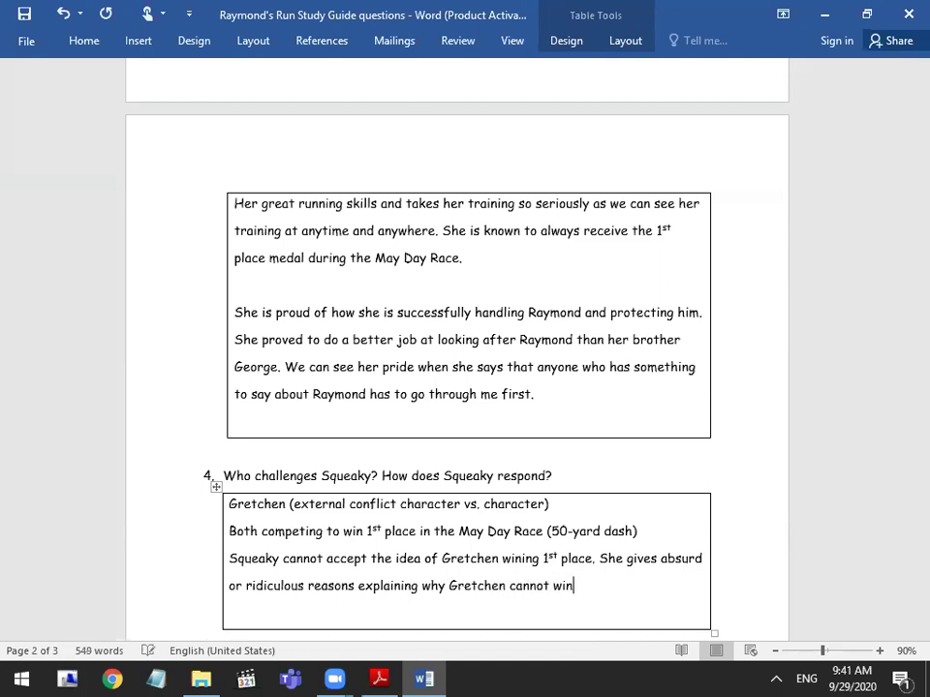
key("BackSpace")
key("BackSpace")
type("such as:")
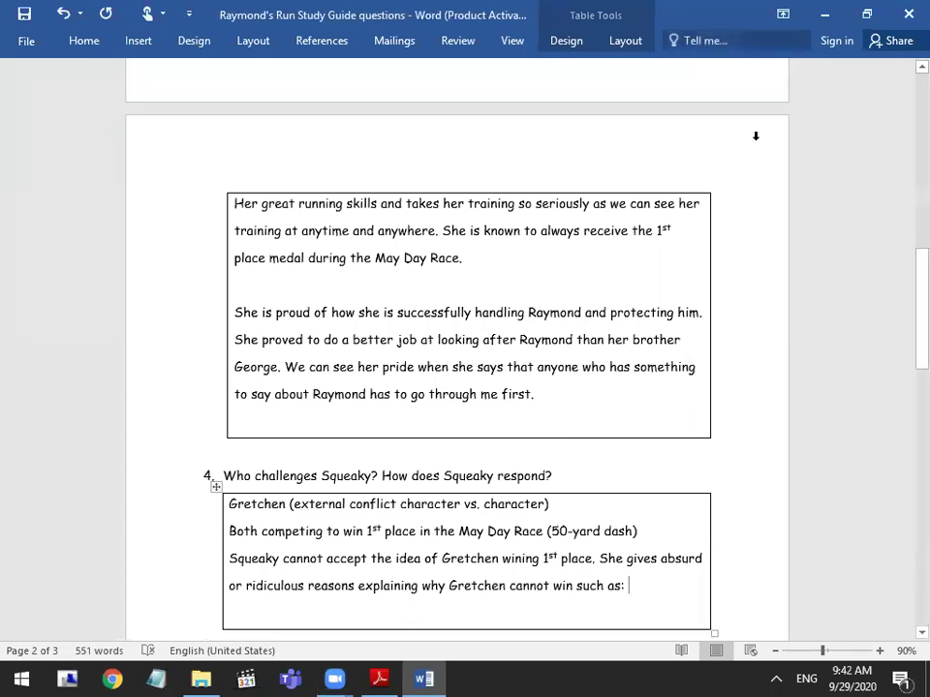
Finish the question 4 answer with "freckles, short legs, and that no one can possibly beat her."
type(" freckles,")
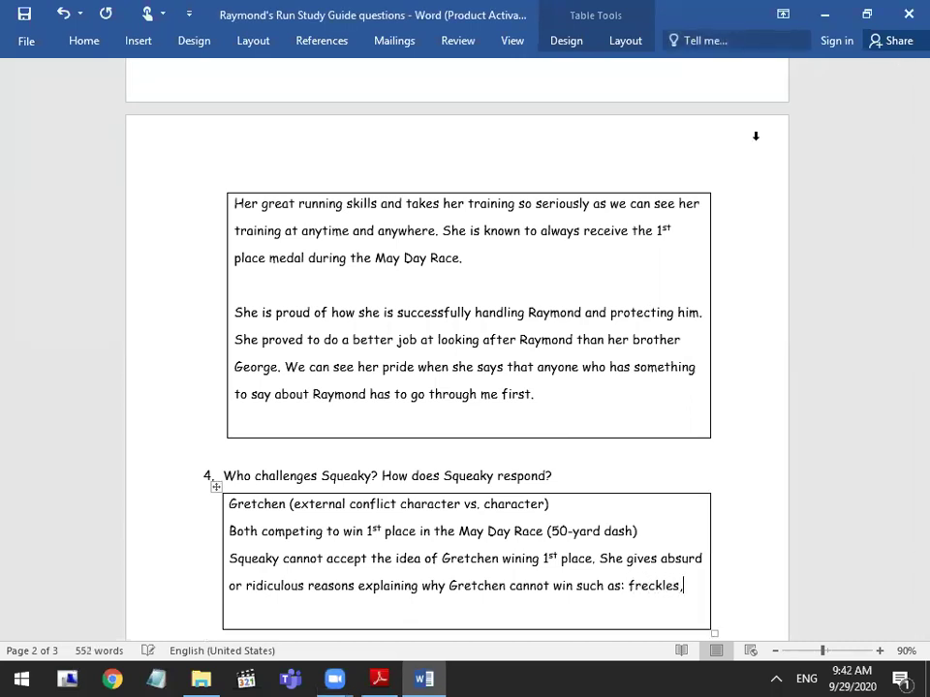
type(" shortle")
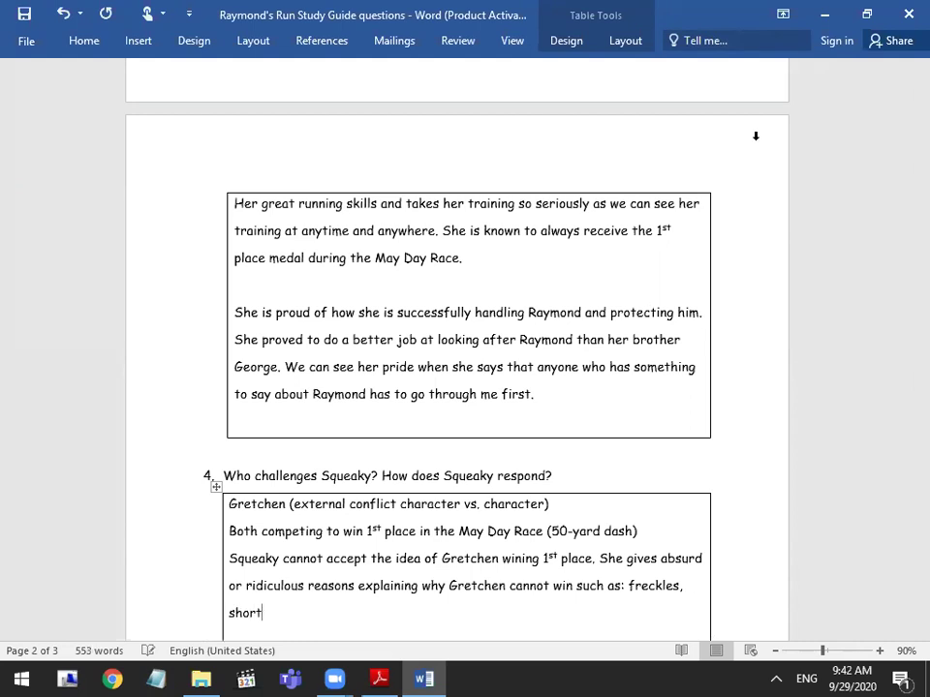
key("BackSpace")
key("BackSpace")
type(";le")
key("BackSpace")
key("BackSpace")
key("BackSpace")
type("legs,an")
key("BackSpace")
key("BackSpace")
type("and that")
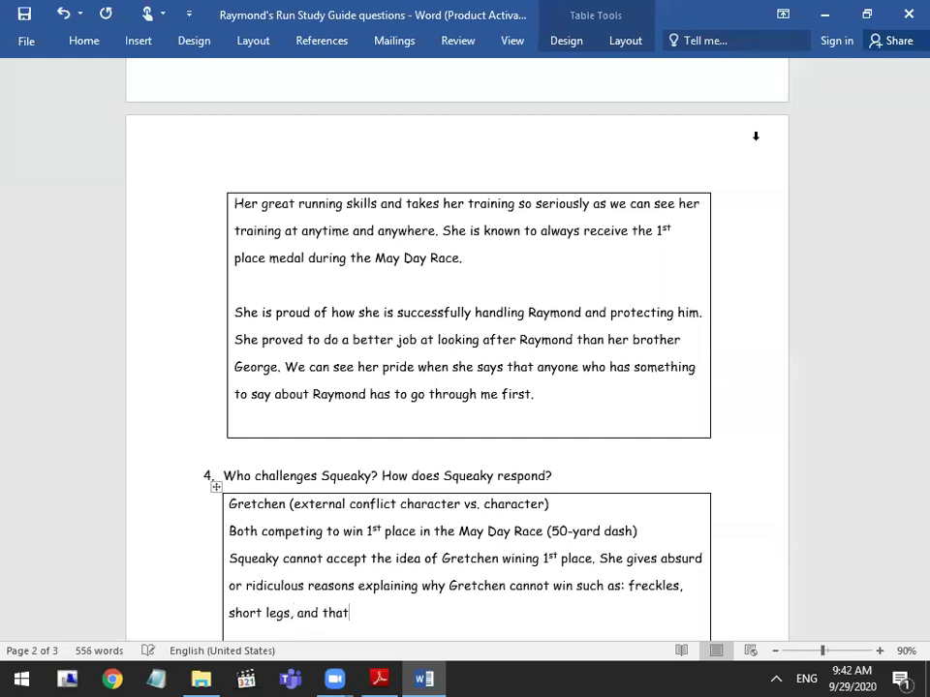
type(" no one can possibl")
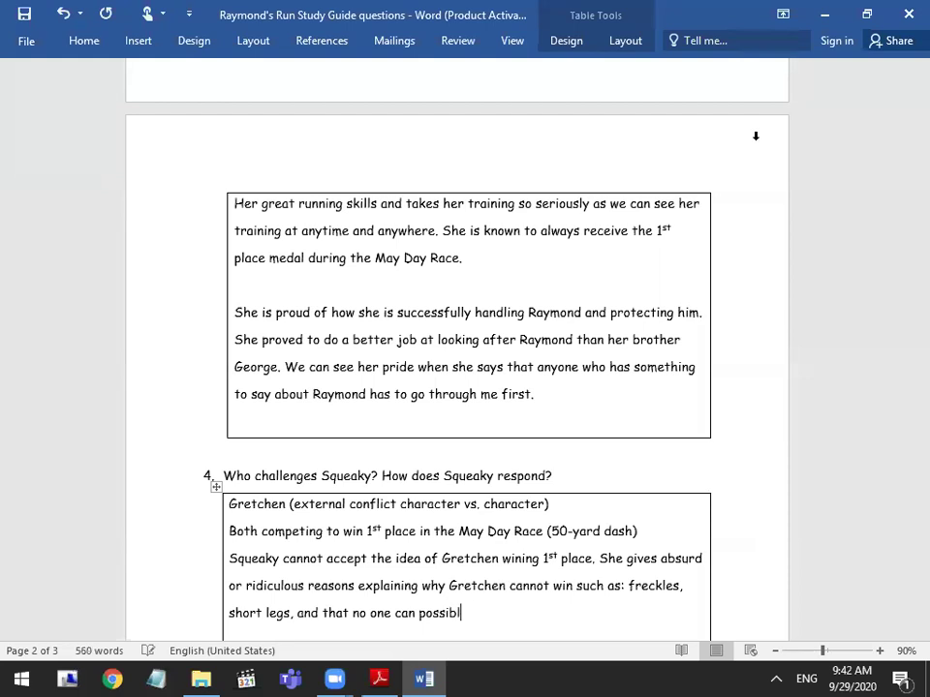
type("y beat her.")
Delete question 5, "Describe the conflict Squeaky faces and how she manages it.", from the numbered list
scroll(430, 459, "down", 1)
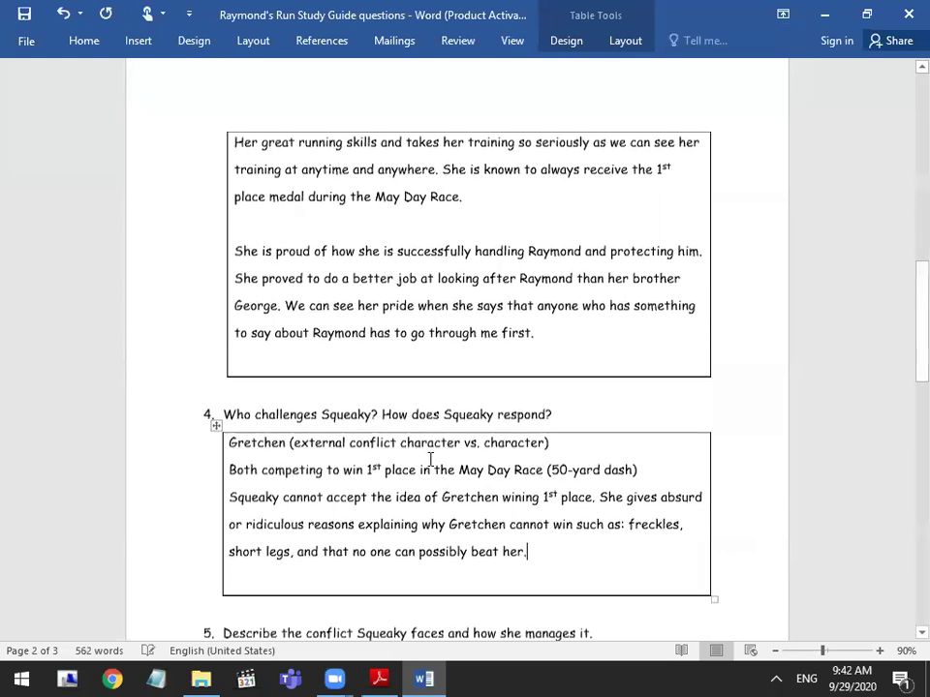
scroll(465, 438, "down", 2)
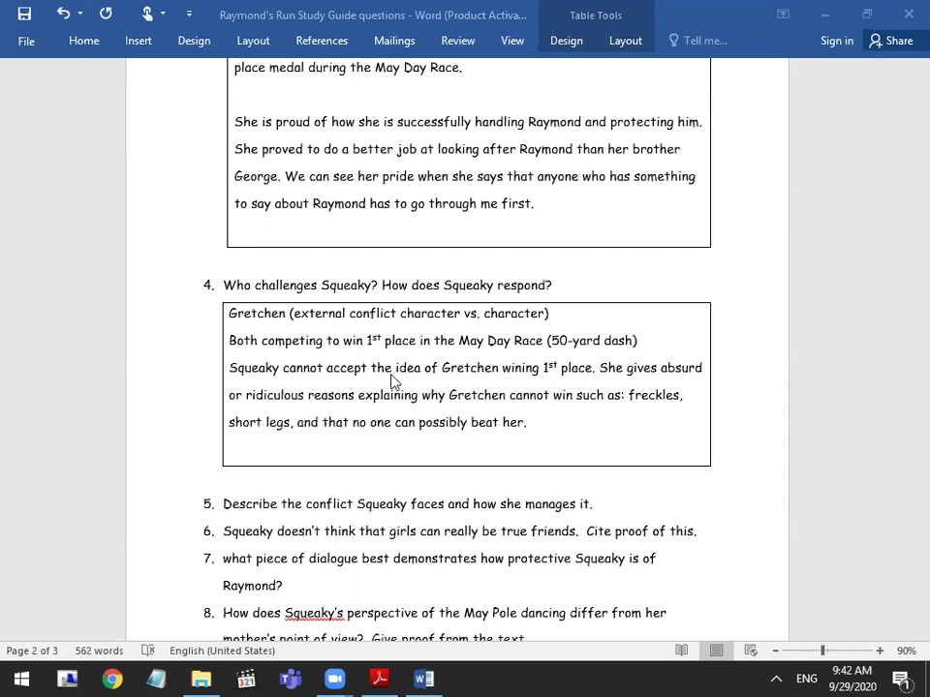
left_click(718, 465)
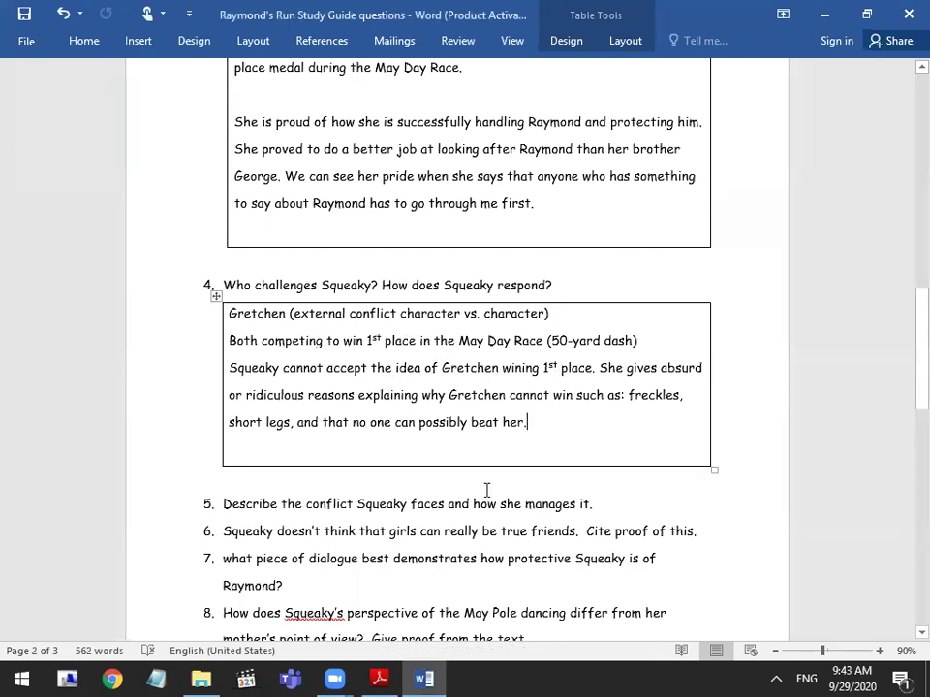
scroll(432, 474, "down", 1)
scroll(423, 475, "down", 2)
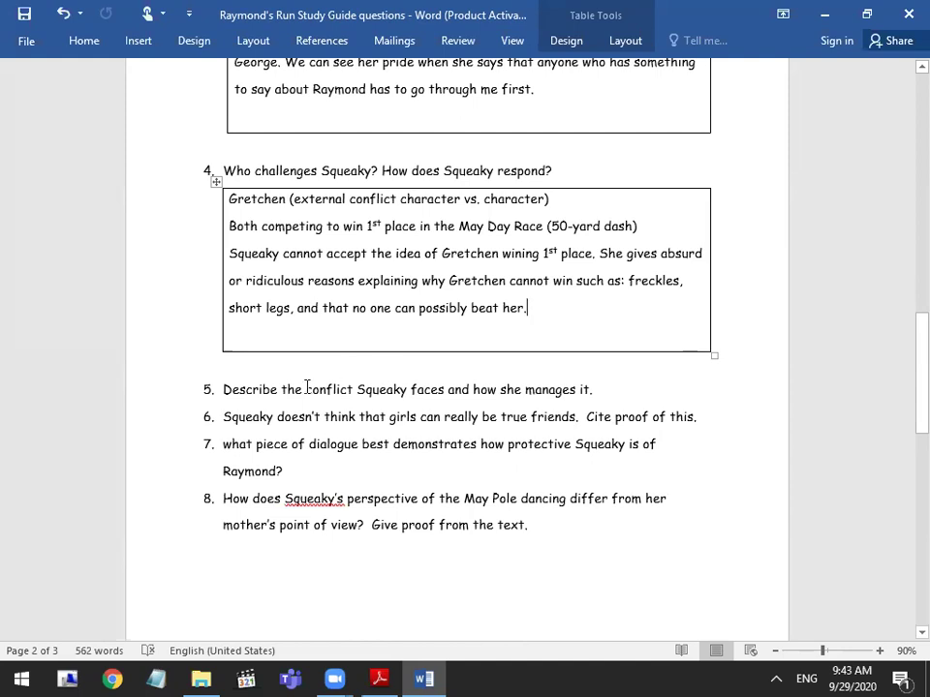
left_click(600, 390)
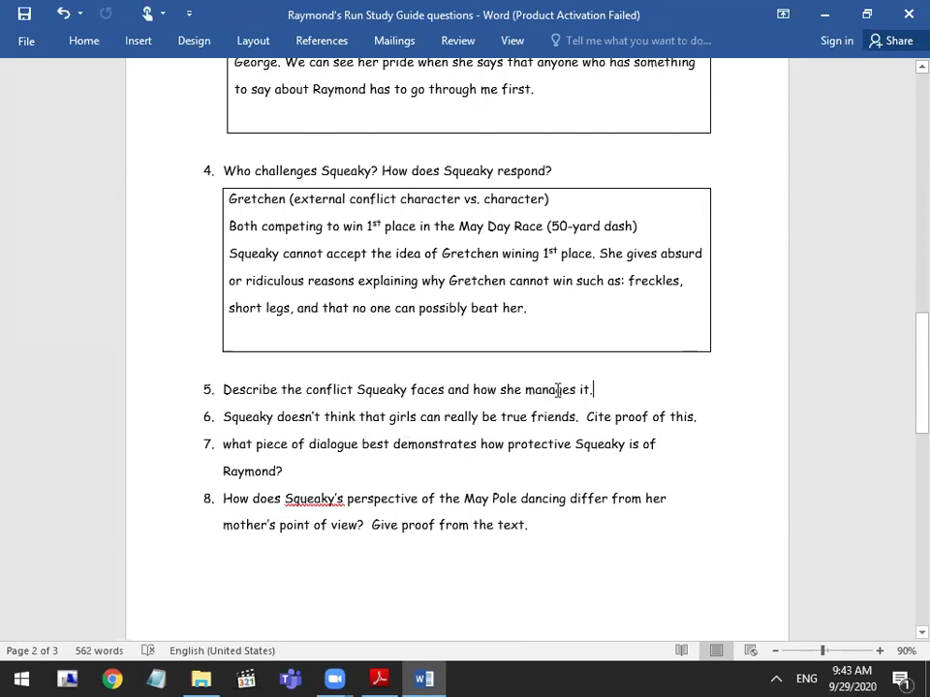
left_click(187, 397)
key("Delete")
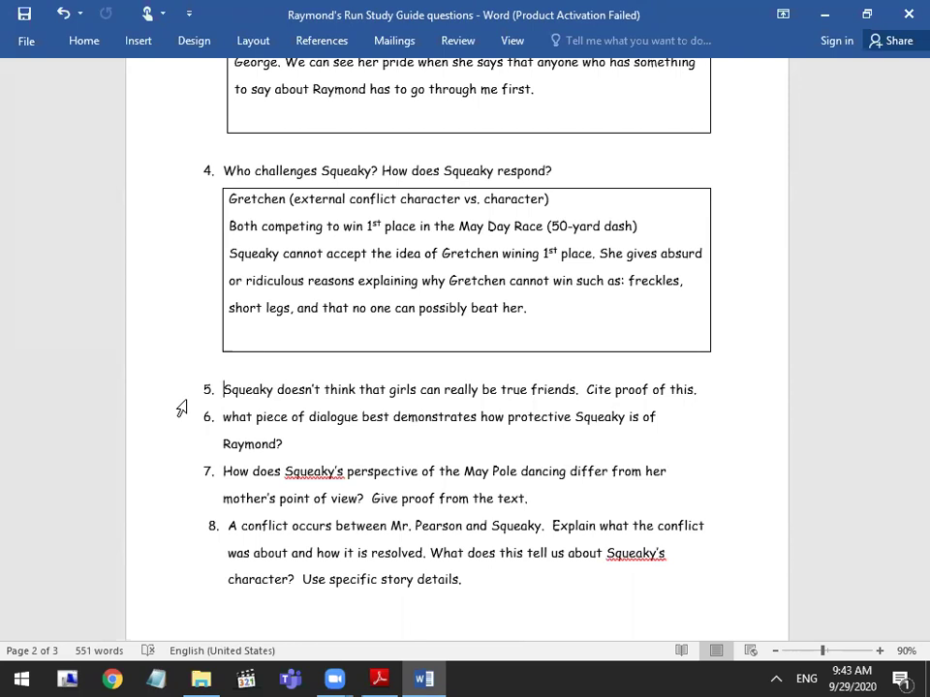
Add an unnumbered blank line below the question about girls being true friends
left_click(726, 393)
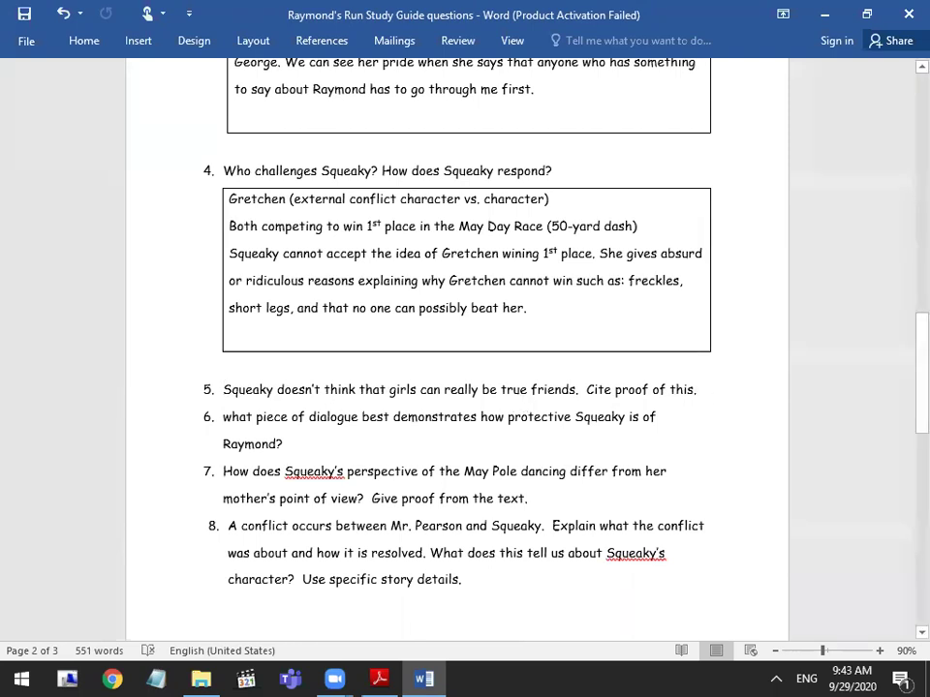
key("Return")
key("ctrl+s")
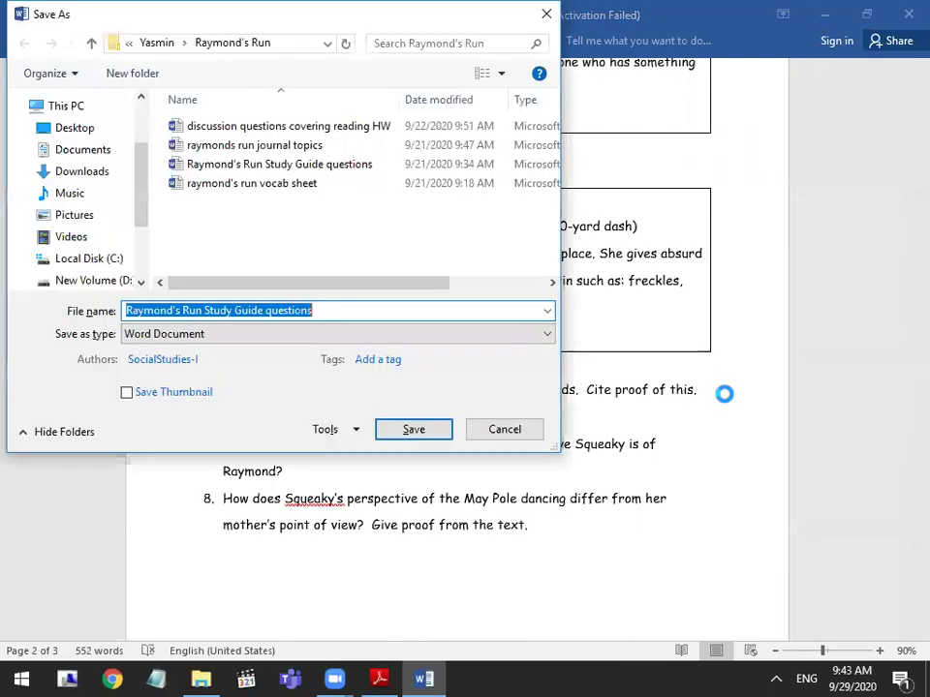
left_click(528, 432)
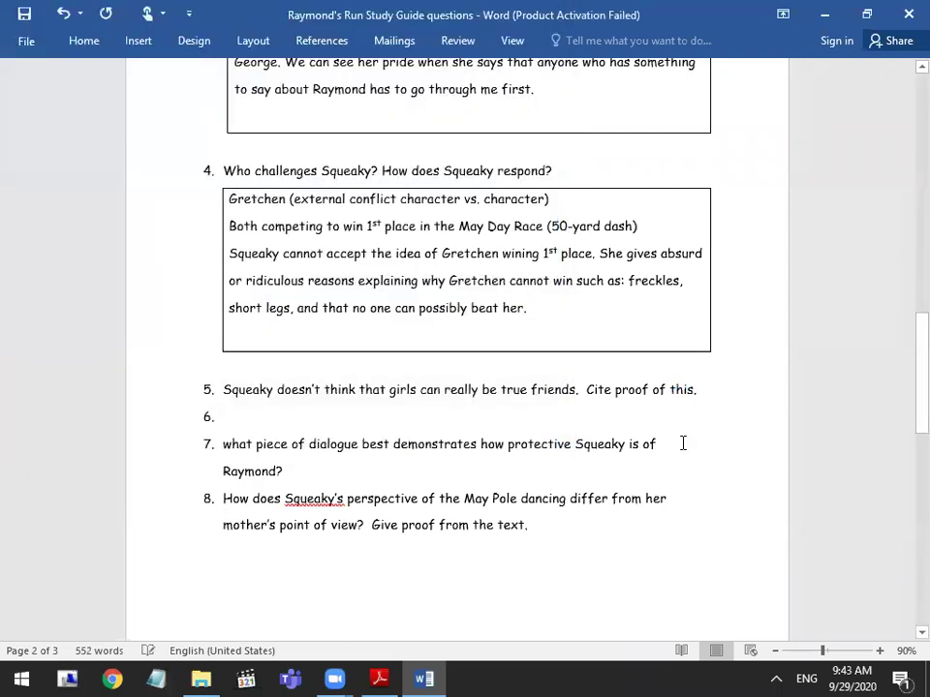
key("BackSpace")
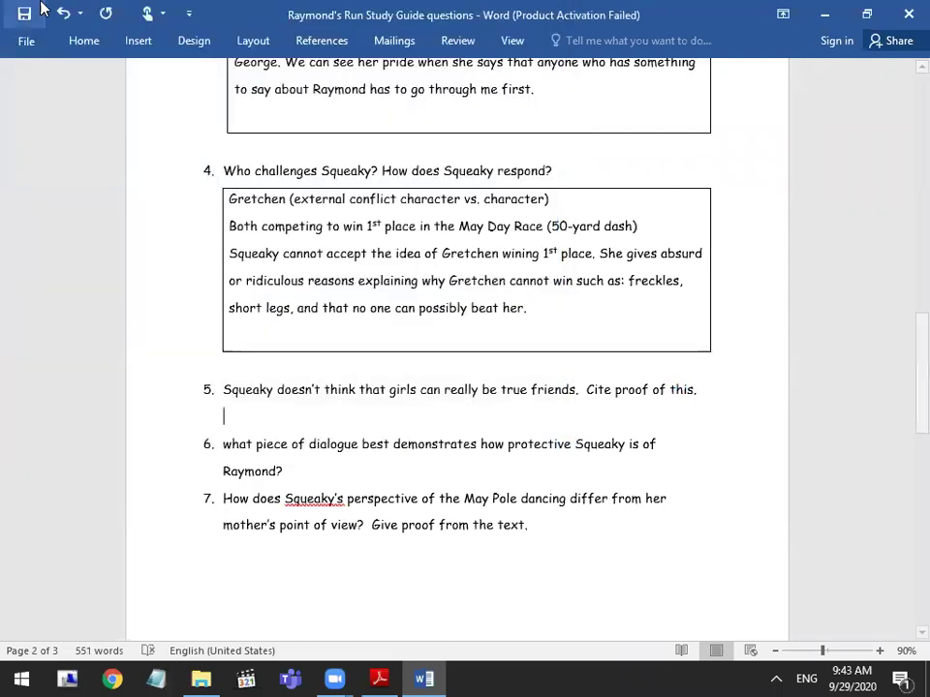
Insert a one-cell table on the blank line below question 5 and place the cursor inside it
left_click(101, 37)
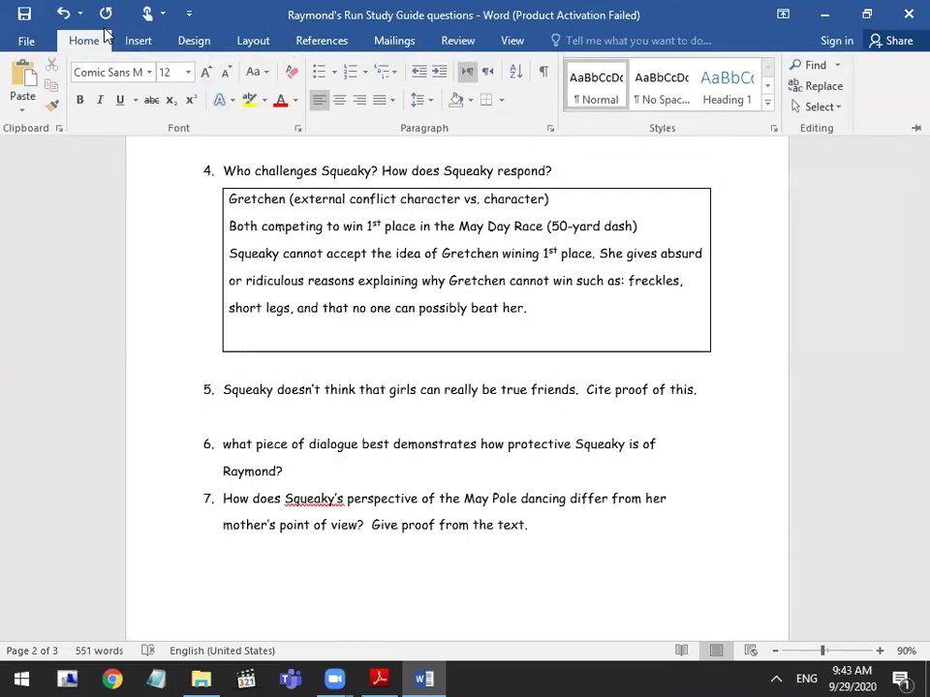
key("ctrl+i")
key("alt+n")
left_click(62, 87)
left_click(58, 144)
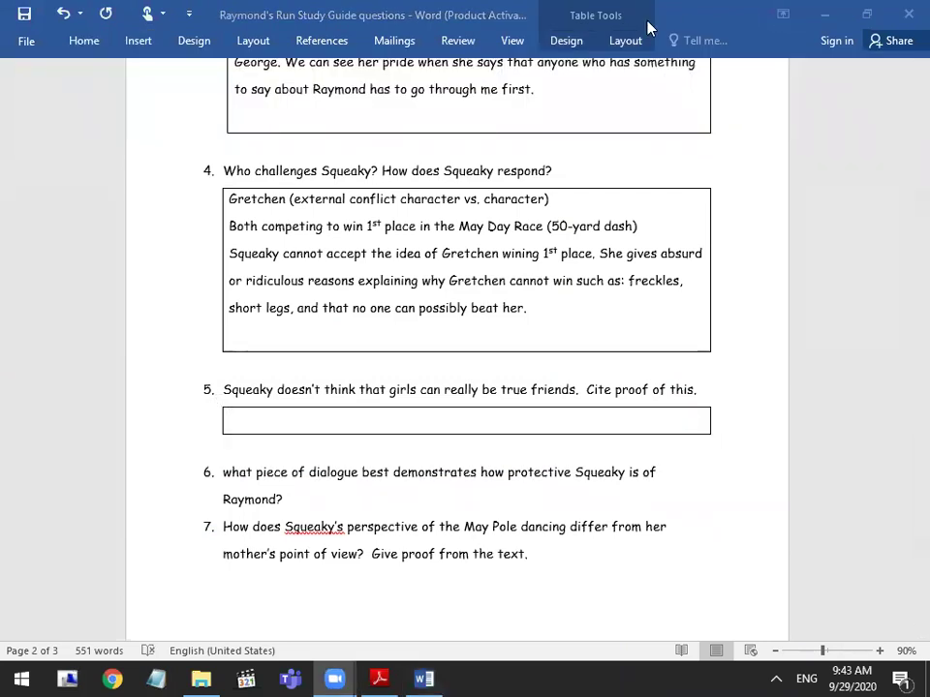
left_click(249, 417)
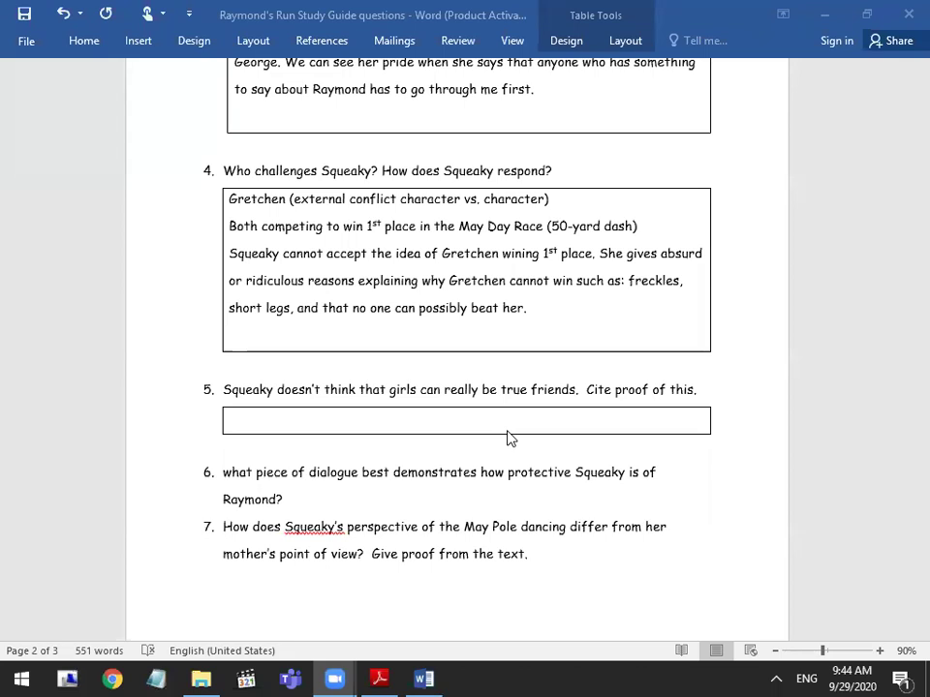
left_click(297, 417)
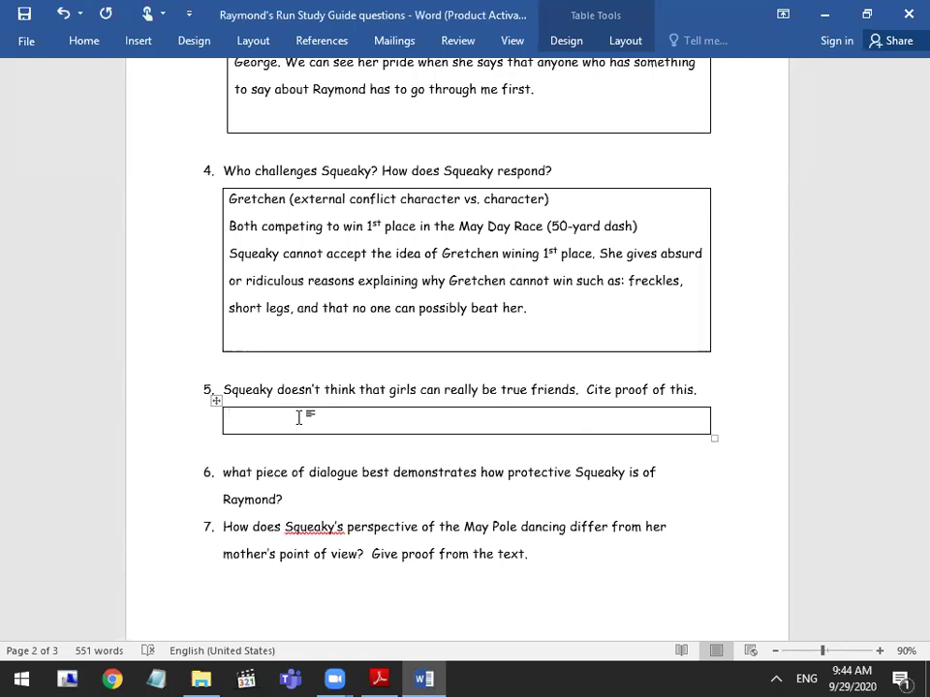
Switch to the Raymond's Run PDF in Adobe Reader and read on to page 6, where Squeaky meets Gretchen and her sidekicks
left_click(373, 677)
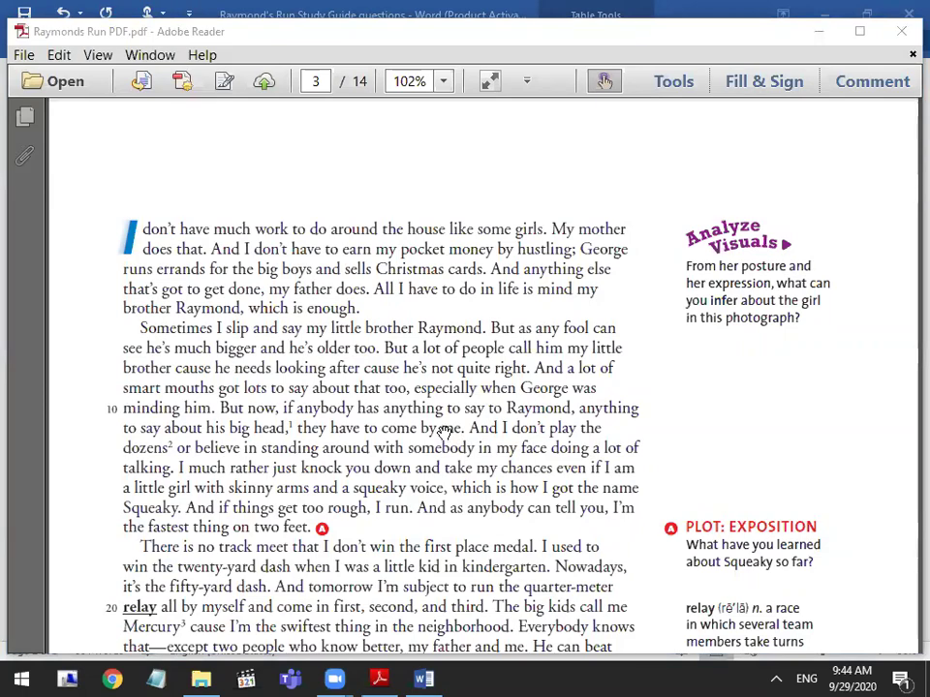
scroll(492, 519, "down", 2)
scroll(493, 469, "down", 1)
scroll(493, 468, "up", 5)
scroll(498, 474, "down", 7)
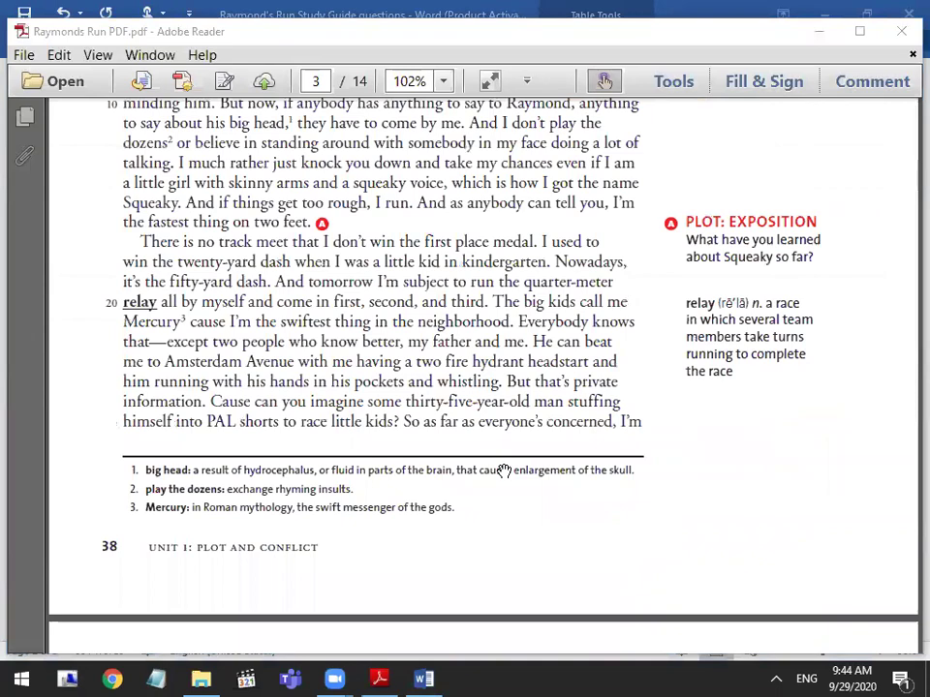
scroll(503, 471, "down", 6)
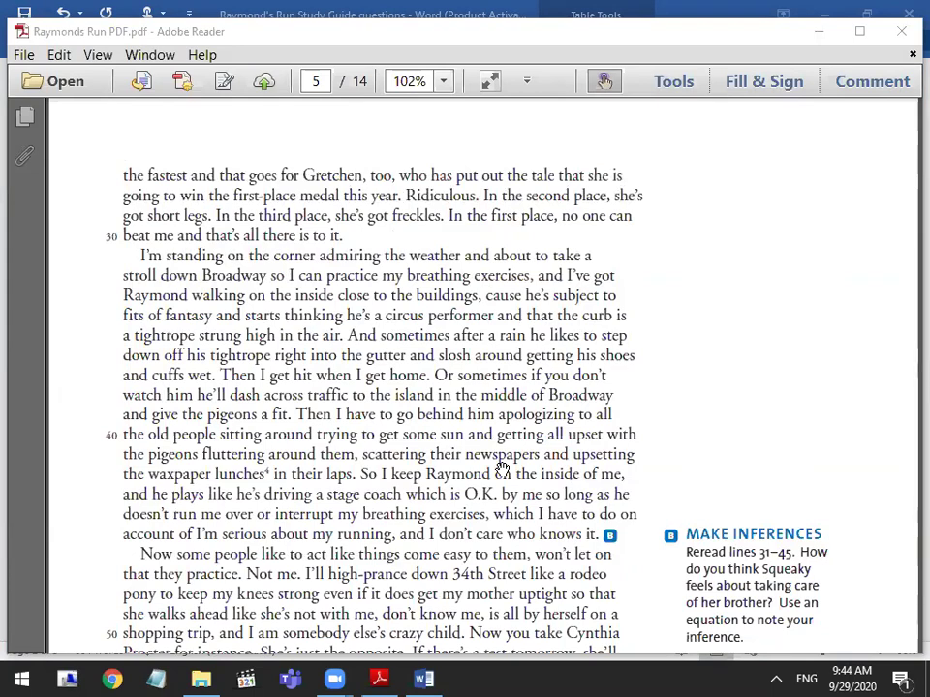
scroll(501, 469, "down", 3)
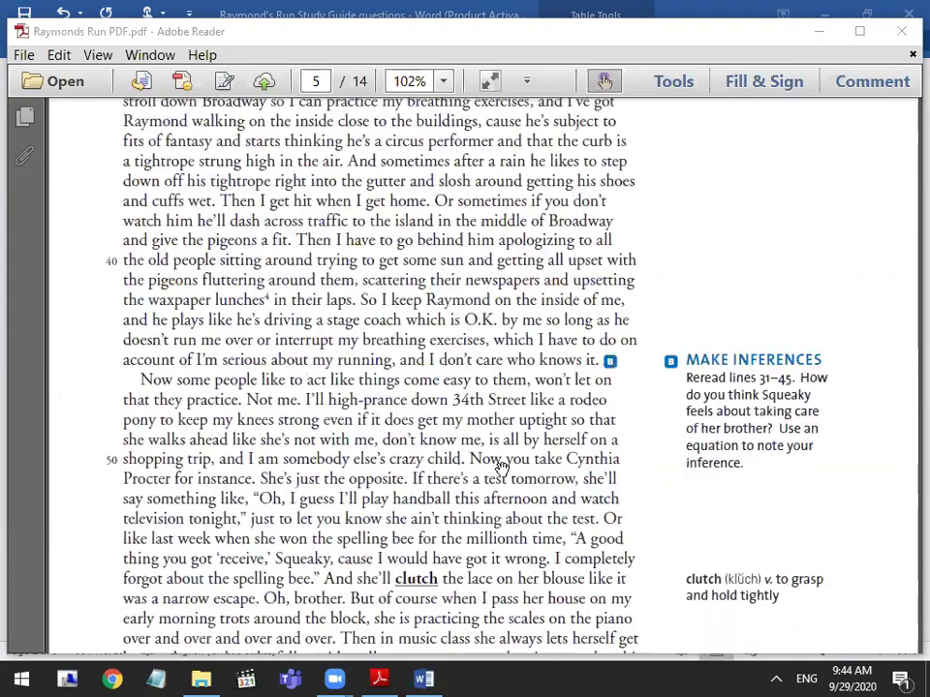
scroll(499, 472, "down", 10)
scroll(499, 476, "down", 1)
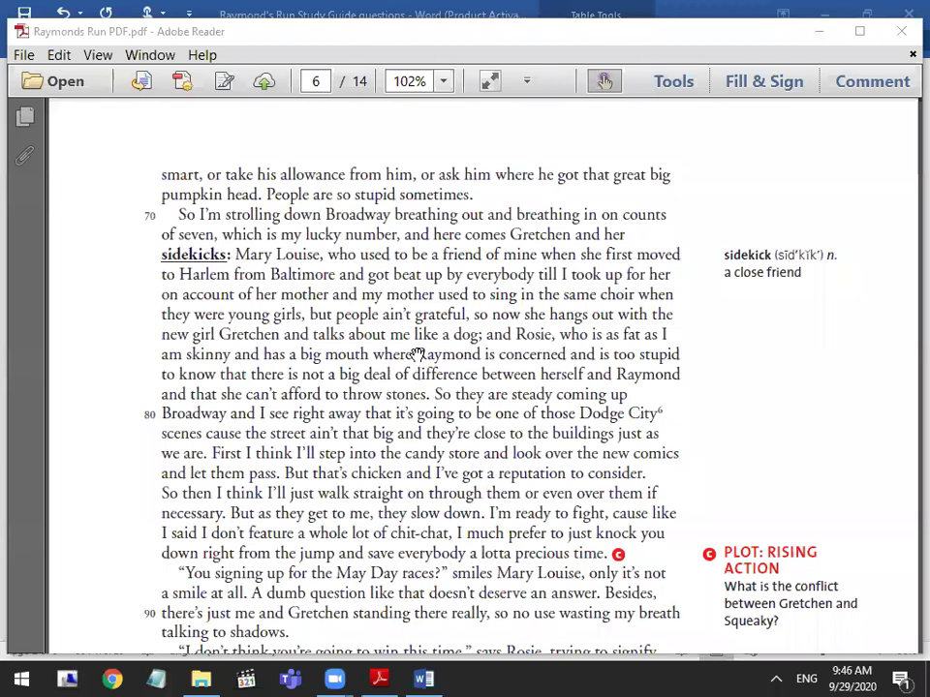
Return to the study guide in Word and start the question 5 answer with "Squeaky"
left_click(426, 678)
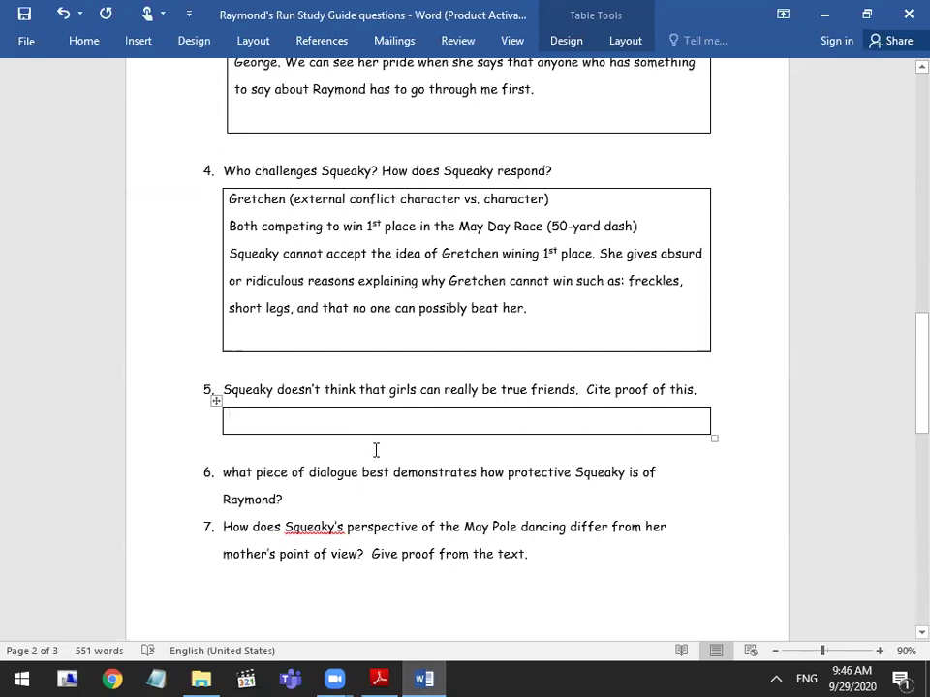
type("SQua")
key("BackSpace")
key("BackSpace")
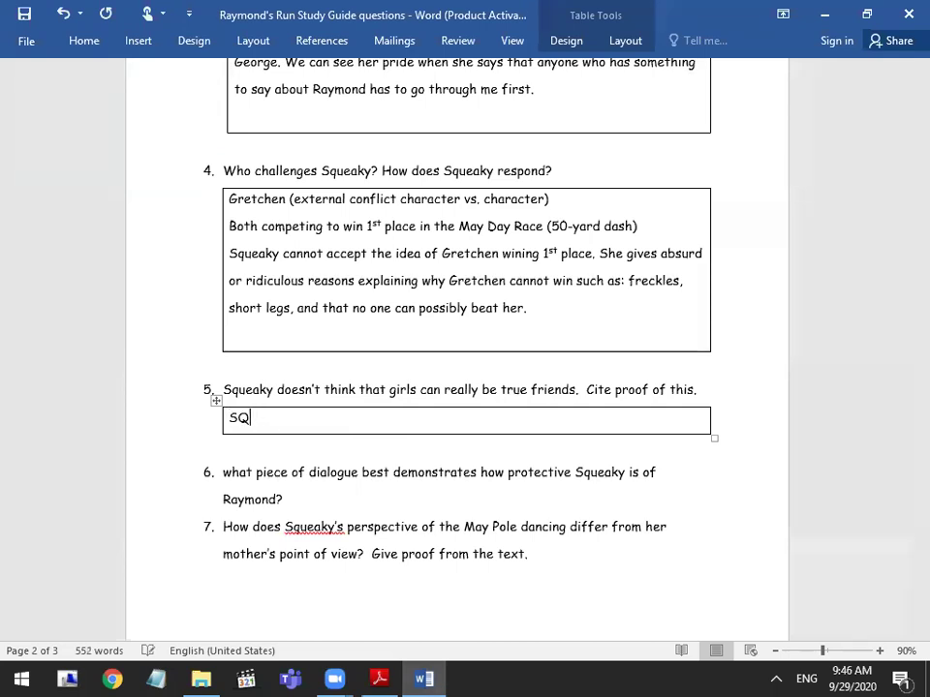
key("BackSpace")
type("qu")
key("BackSpace")
key("BackSpace")
type("hea")
key("BackSpace")
key("BackSpace")
key("BackSpace")
type("ueaky diesb")
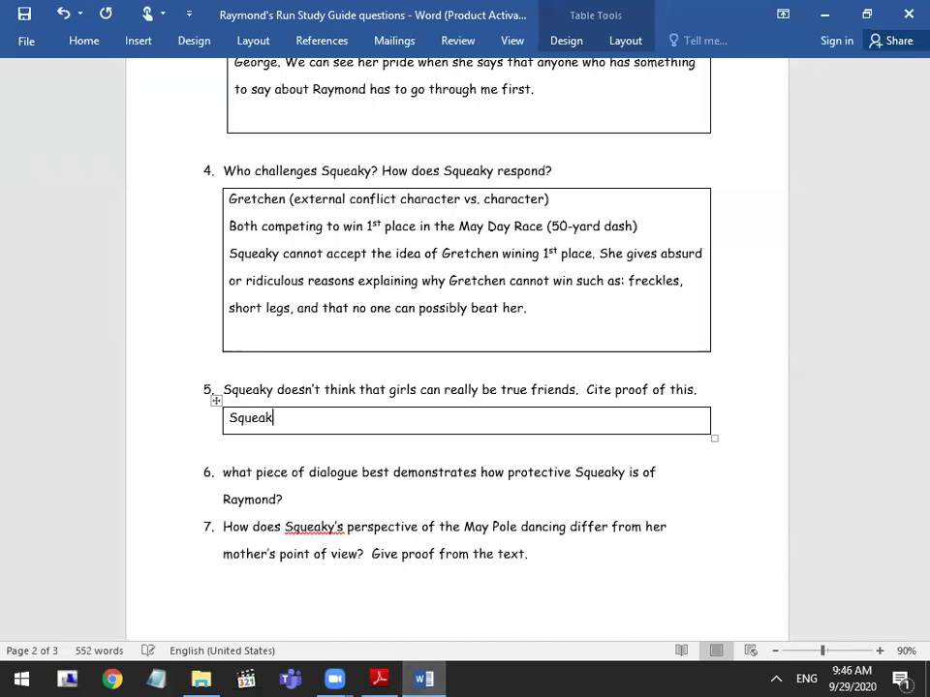
Continue the question 5 answer after "Squeaky" with "doesn't have a good background with her girl friends."
key("BackSpace")
key("BackSpace")
key("BackSpace")
key("BackSpace")
type("ioesn't have a ")
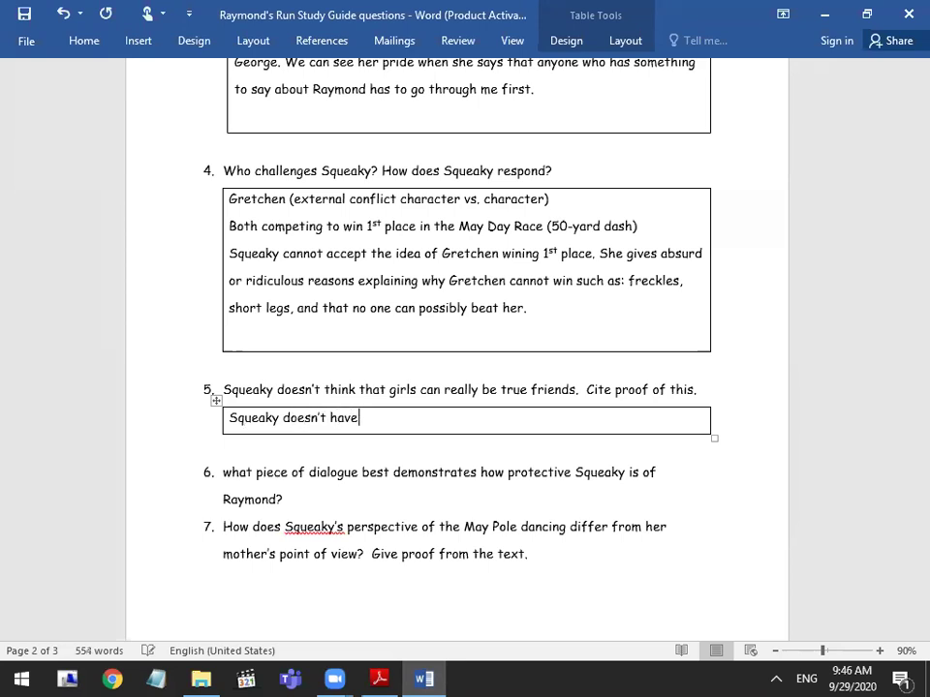
type("good backg")
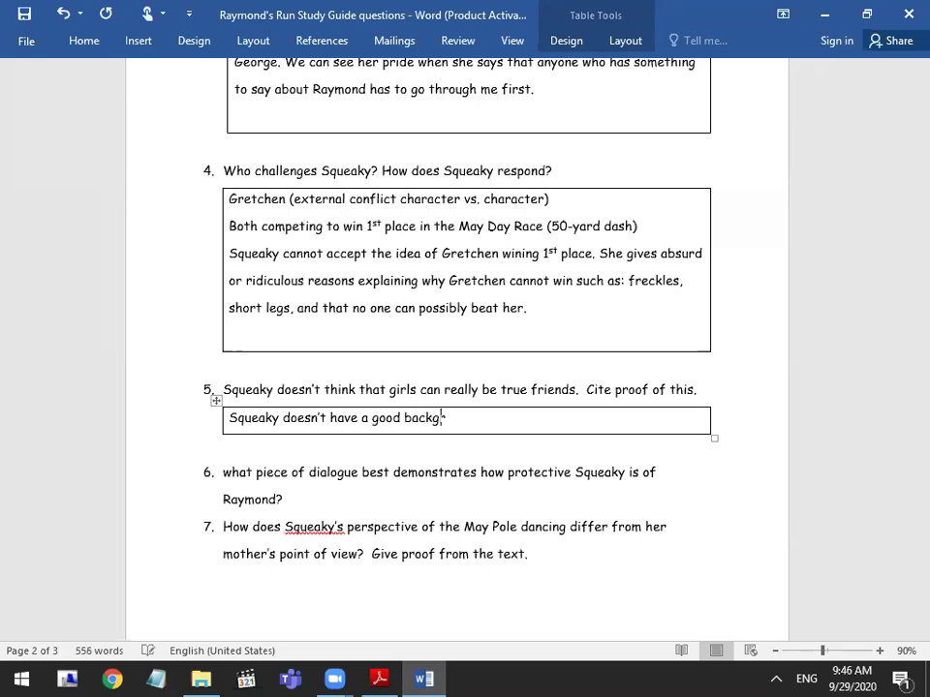
type("round with femalef")
type("ri")
key("BackSpace")
key("BackSpace")
key("BackSpace")
key("BackSpace")
key("BackSpace")
key("BackSpace")
key("BackSpace")
key("BackSpace")
key("BackSpace")
type("her f")
key("BackSpace")
type("girl friens")
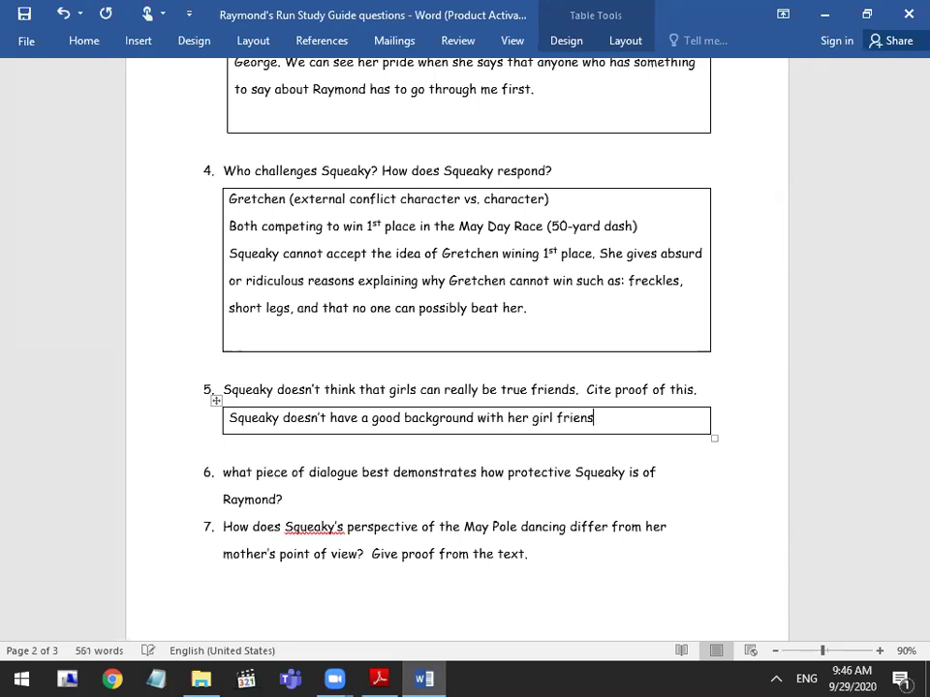
key("BackSpace")
type("ds.")
Correct "girl friends" to "girlfriends" and replace "background" with "experience" in the question 5 answer
right_click(581, 422)
left_click(658, 439)
double_click(462, 421)
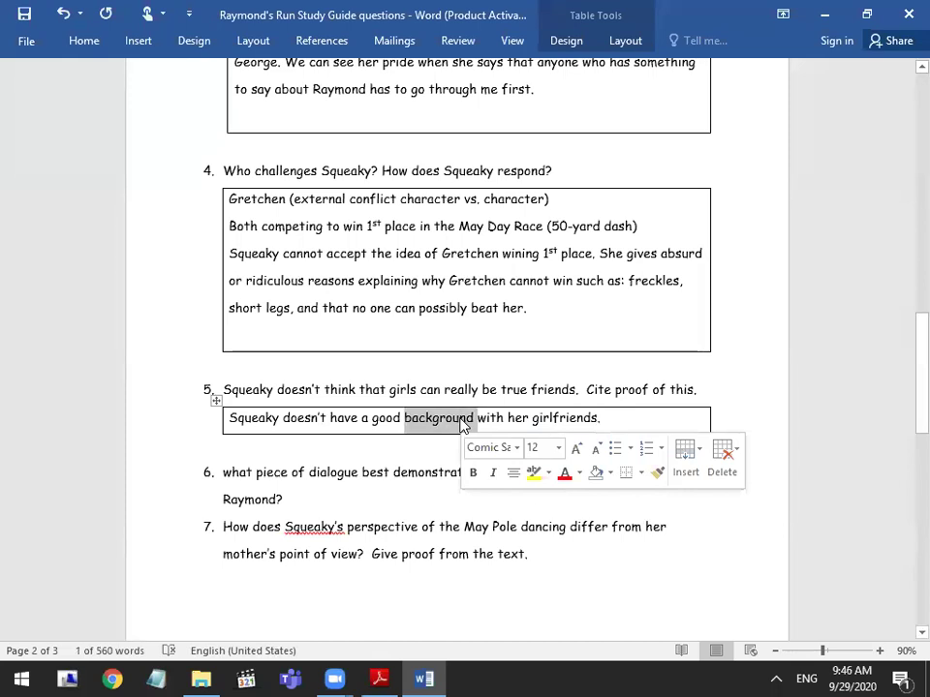
type("experience")
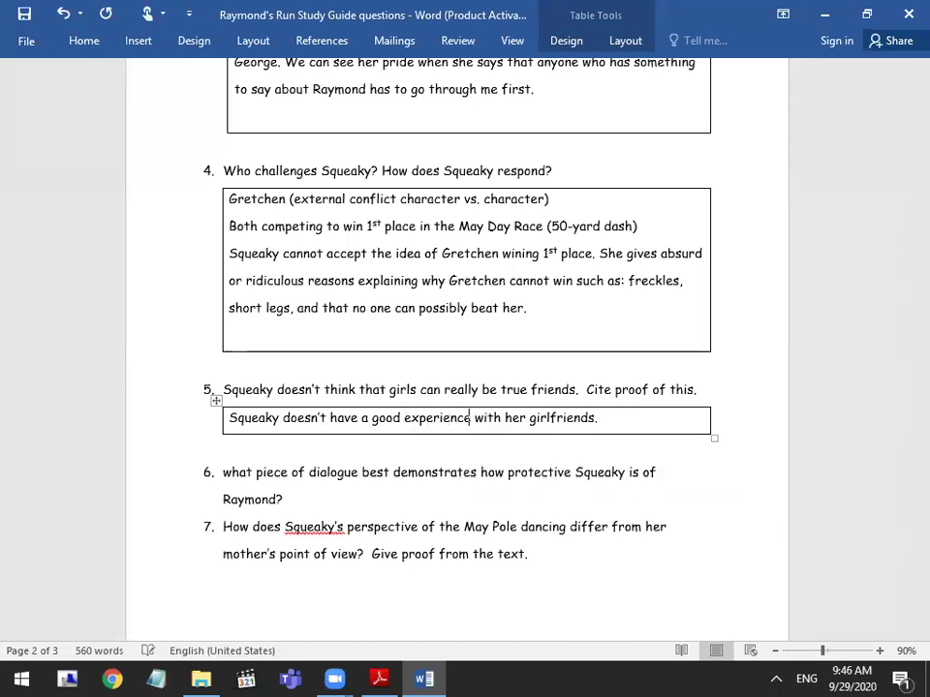
left_click(629, 422)
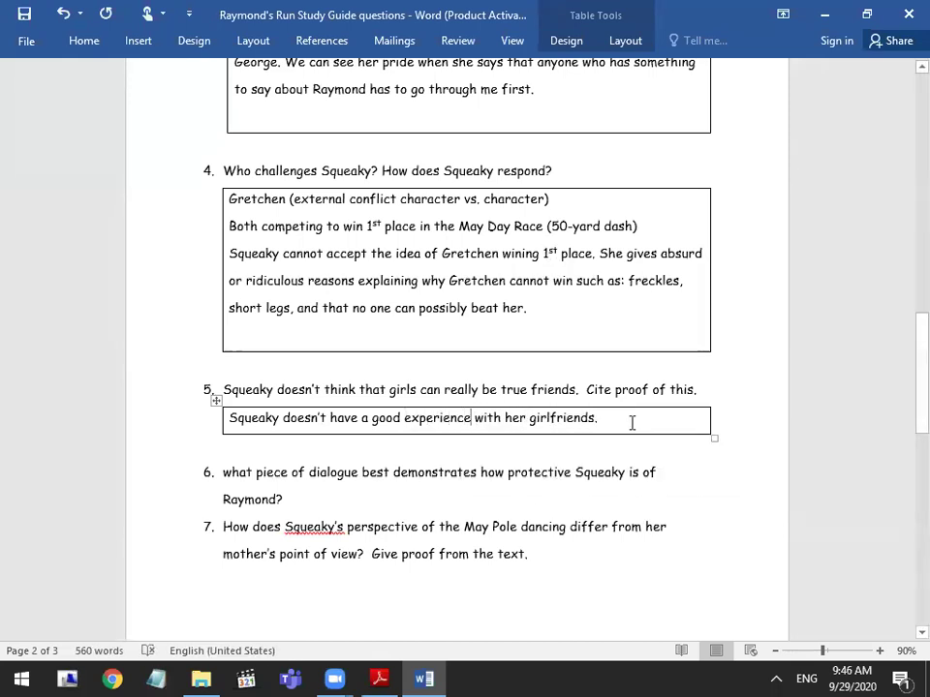
Check the sidekicks passage in the Raymond's Run PDF, return to Word and add "Mary Louise left her" to the question 5 answer
key("alt+Tab")
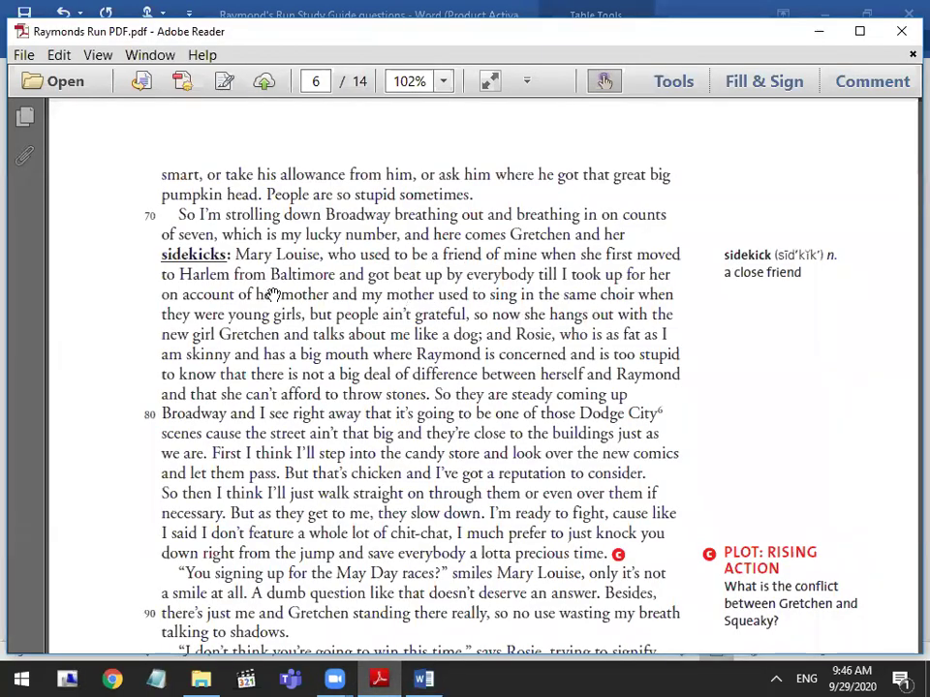
left_click(423, 679)
type("MAry")
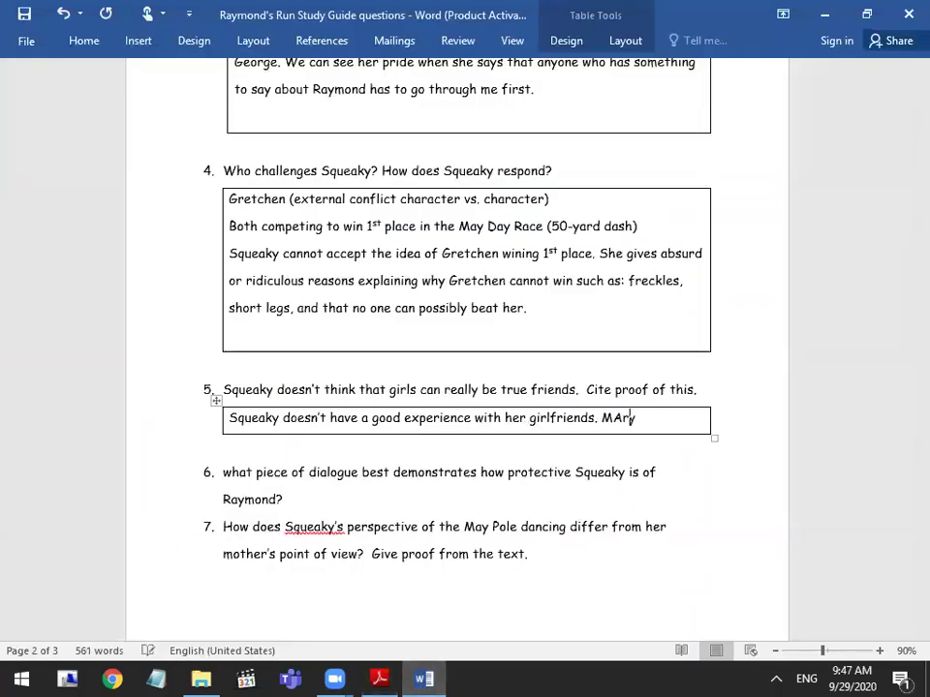
key("BackSpace")
key("BackSpace")
key("BackSpace")
type("a")
type("ry Lpo")
key("BackSpace")
key("BackSpace")
type("i")
key("BackSpace")
type("ou")
key("BackSpace")
key("BackSpace")
key("BackSpace")
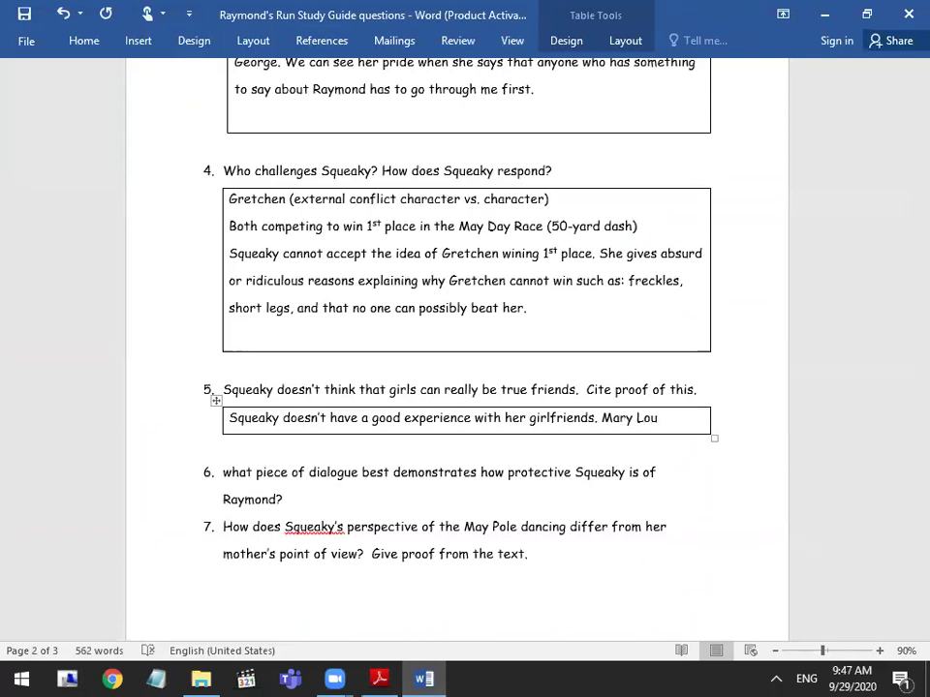
type("us")
key("BackSpace")
type("ise left her an")
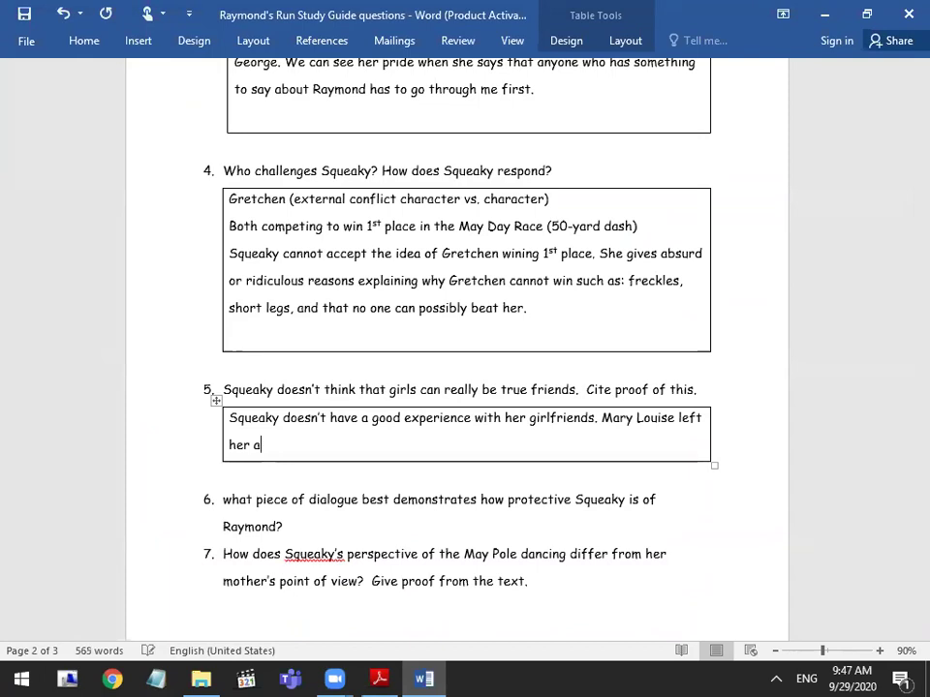
Extend the Mary Louise sentence with "to become friends with Gretchen and"
key("BackSpace")
key("BackSpace")
type("tp")
key("BackSpace")
type("o become frienfs")
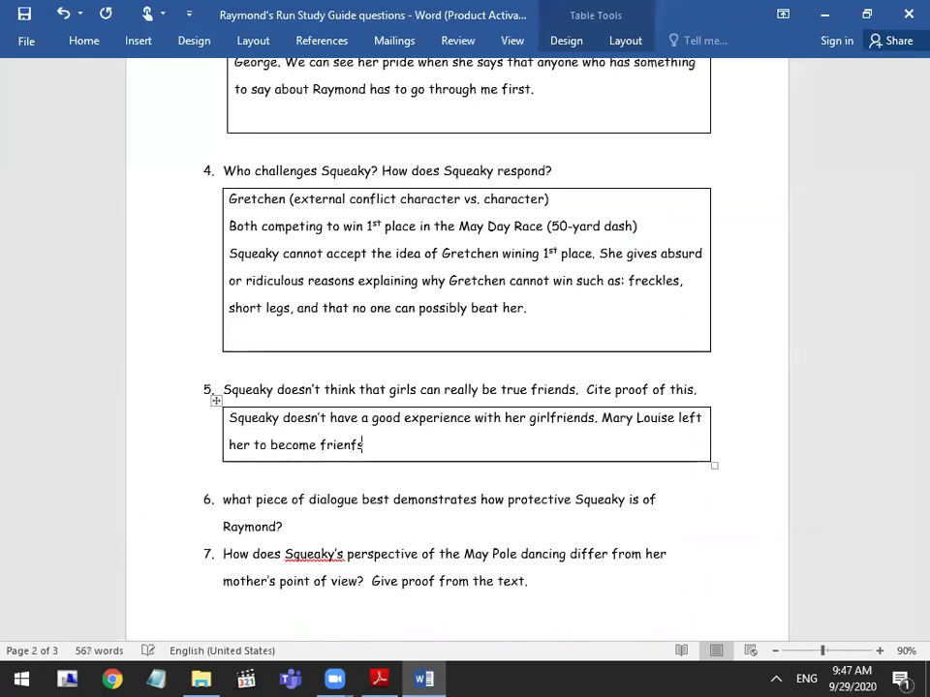
key("BackSpace")
key("BackSpace")
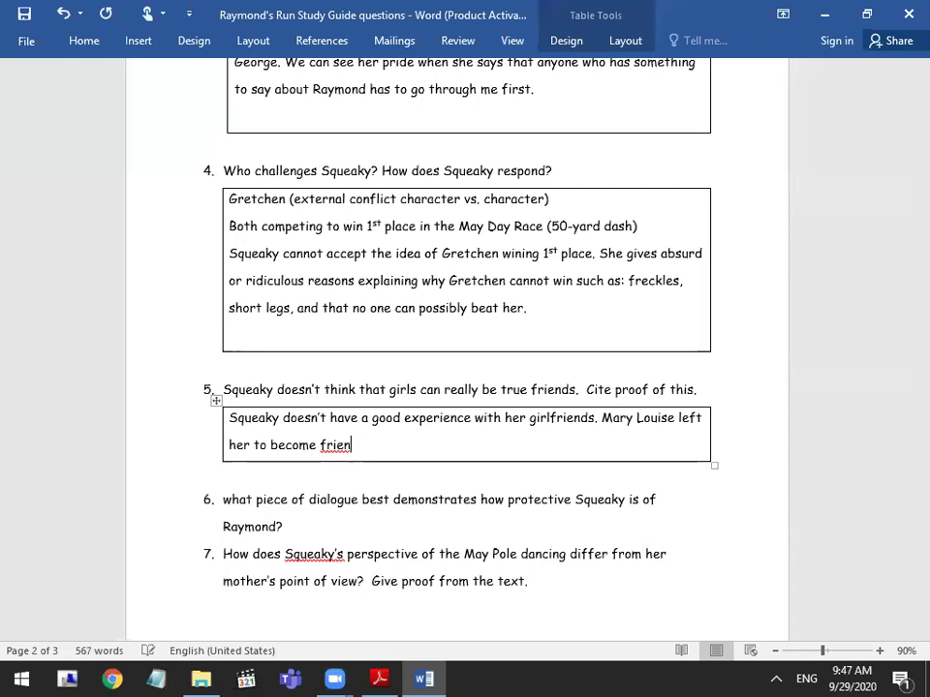
type("f")
key("BackSpace")
type("ds with Gretchen and")
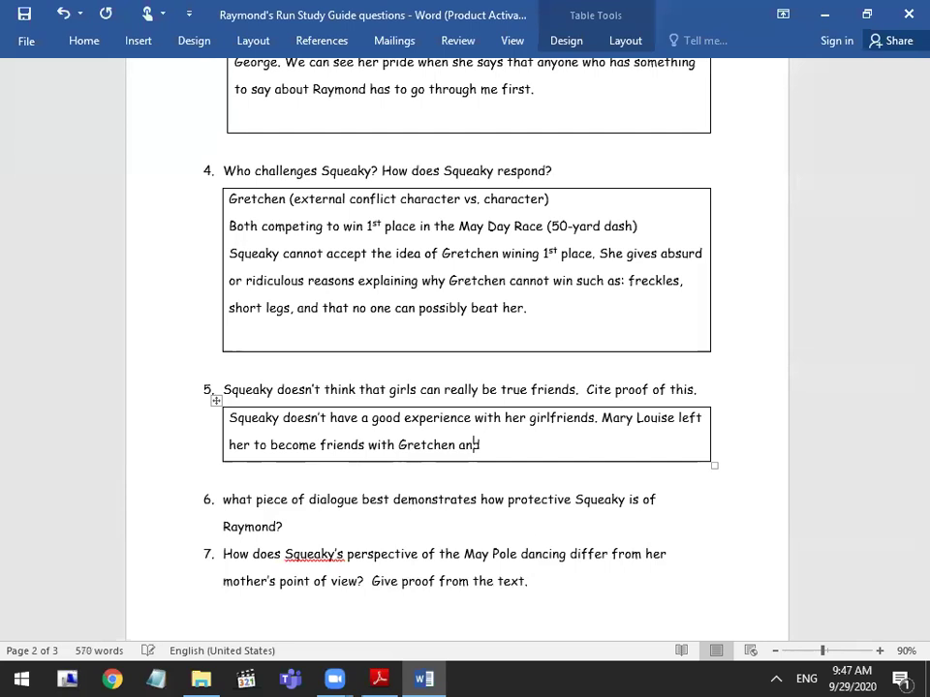
Add the quoted proof "started talking about her 'like a dog'" to the Mary Louise sentence, with the simile in double quotation marks
type(" started talking abvi")
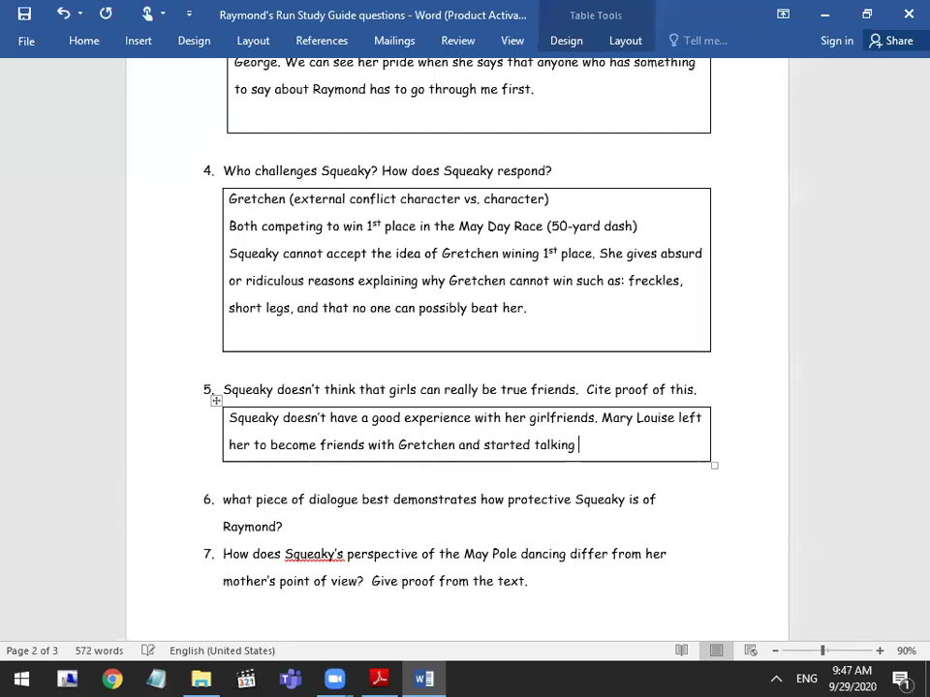
key("BackSpace")
key("BackSpace")
type("out her \"")
type("like a dog")
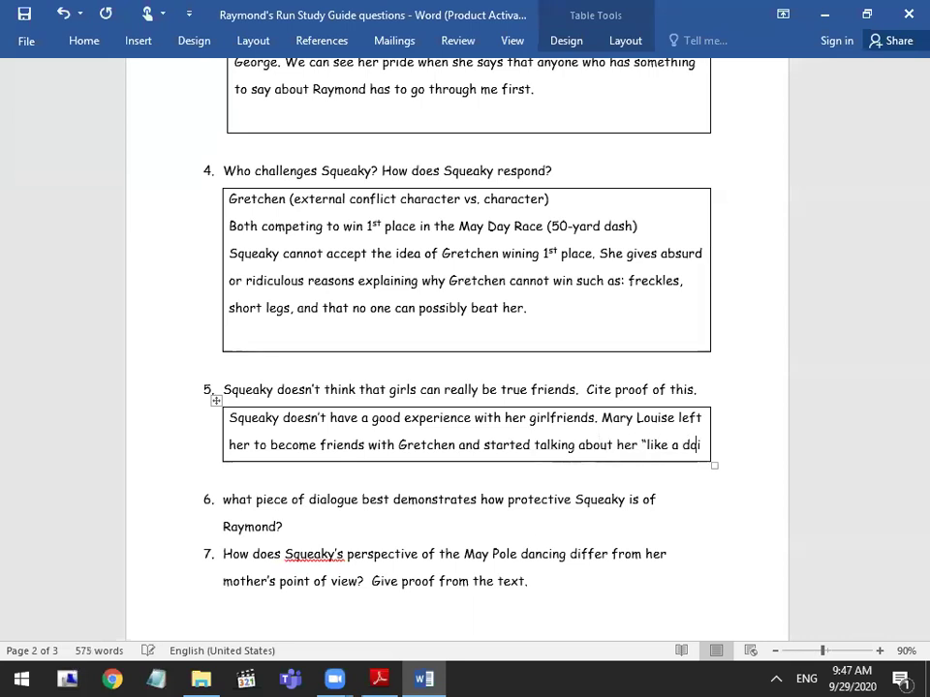
key("BackSpace")
type("g\"")
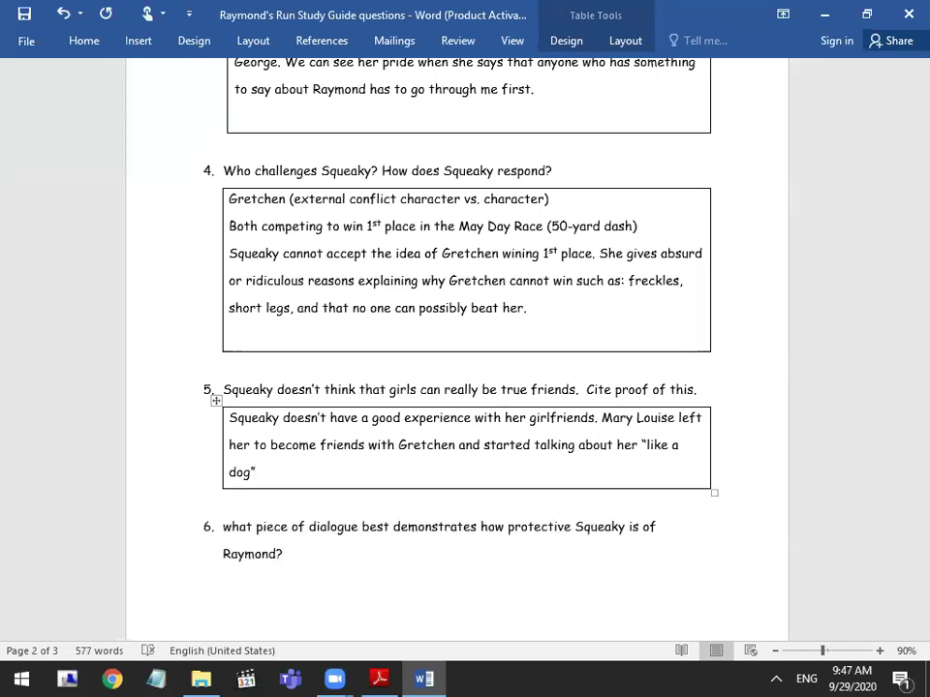
Finish the sentence with "and Rosie always has something negative to say about Raymond."
type(" and Rpo")
key("BackSpace")
key("BackSpace")
type("posoi")
key("BackSpace")
key("BackSpace")
key("BackSpace")
key("BackSpace")
key("BackSpace")
type("osie always has s")
key("BackSpace")
type("something negative to sa")
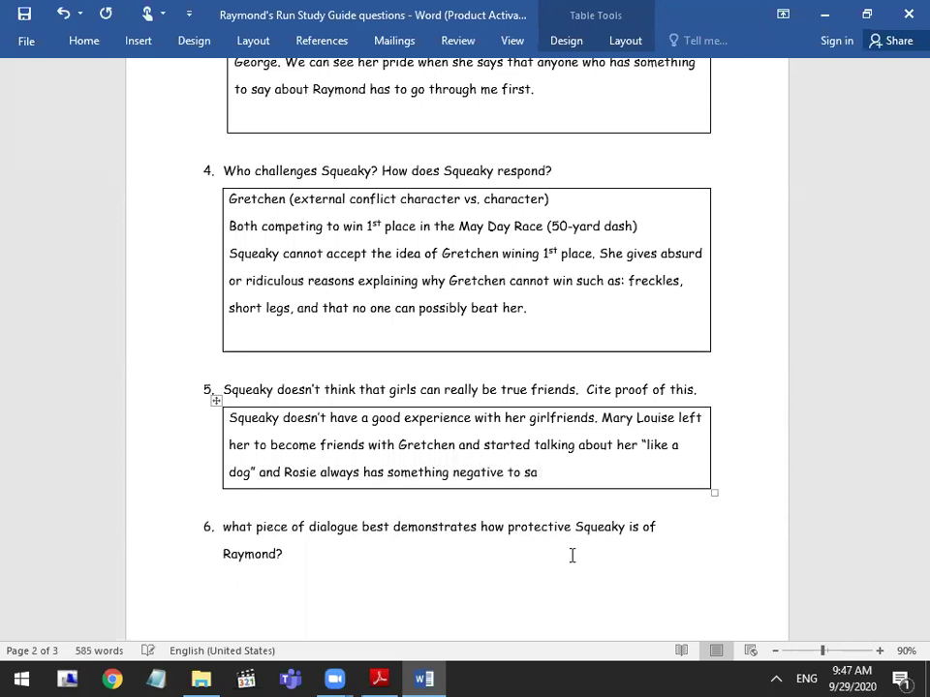
type("ty about Raymond..")
key("BackSpace")
key("BackSpace")
key("BackSpace")
key("BackSpace")
type("ond. ")
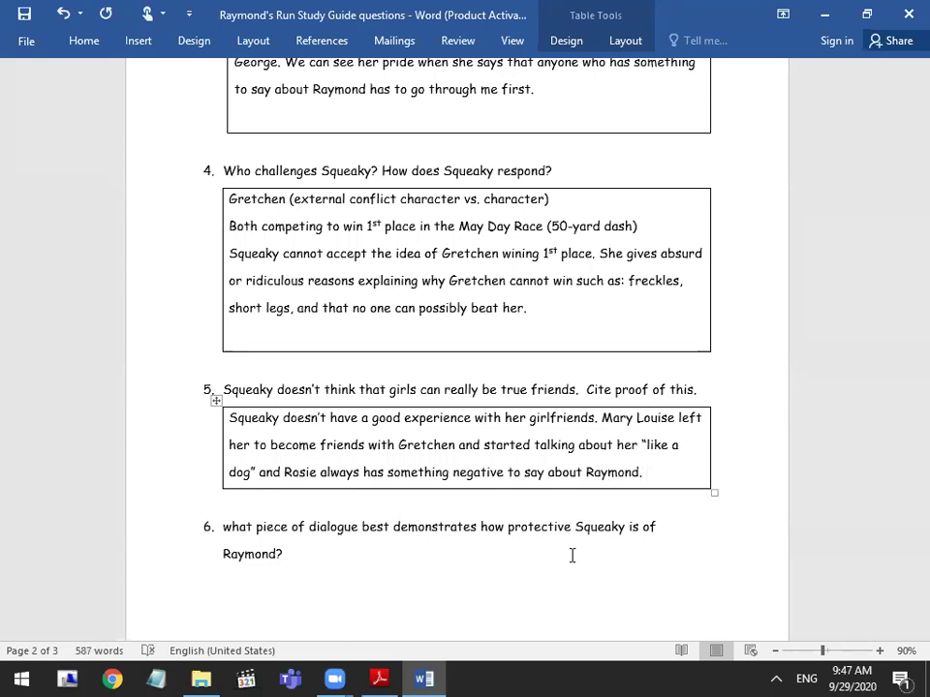
Start a new sentence in the question 5 answer: "She also believes that girls are unable to sincerely smile"
type("She lo")
type("s")
key("BackSpace")
key("BackSpace")
key("BackSpace")
type("also believes thatgi")
key("BackSpace")
key("BackSpace")
type("girls are ub")
key("BackSpace")
type("ma")
key("BackSpace")
key("BackSpace")
type("m")
key("BackSpace")
type("nable to sincerely smile c")
key("BackSpace")
Complete the sentence about girls' smiles with "at each other because they are fake and insecure."
type("at eac")
type("h other p")
type("ecause they")
type(" are ")
type("fake and")
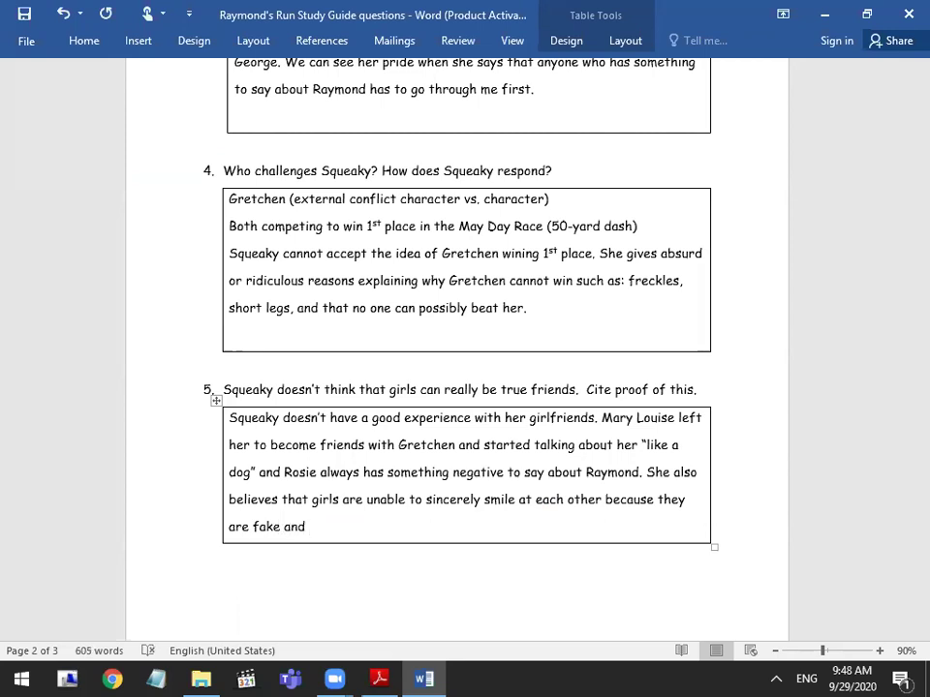
type("insecure.")
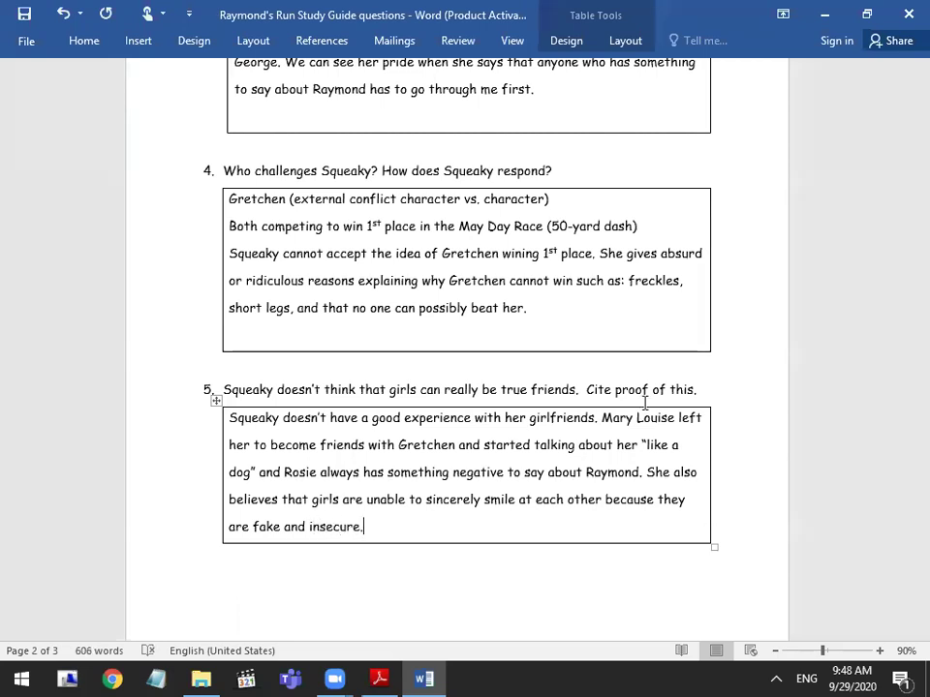
Delete question 6 about the piece of dialogue that shows how protective Squeaky is of Raymond
scroll(306, 515, "down", 2)
scroll(306, 515, "down", 2)
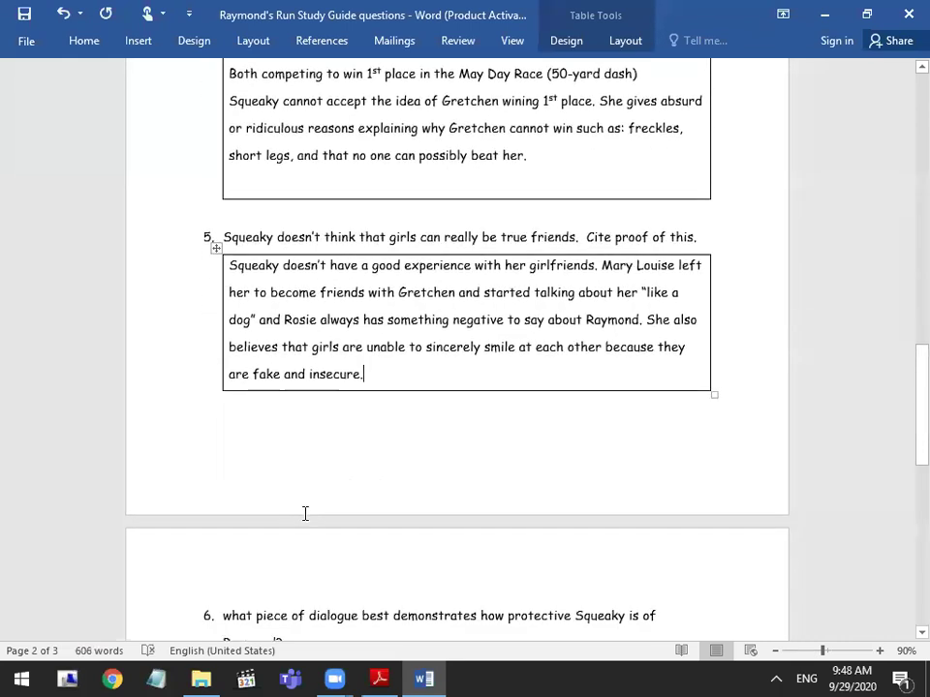
scroll(198, 406, "down", 2)
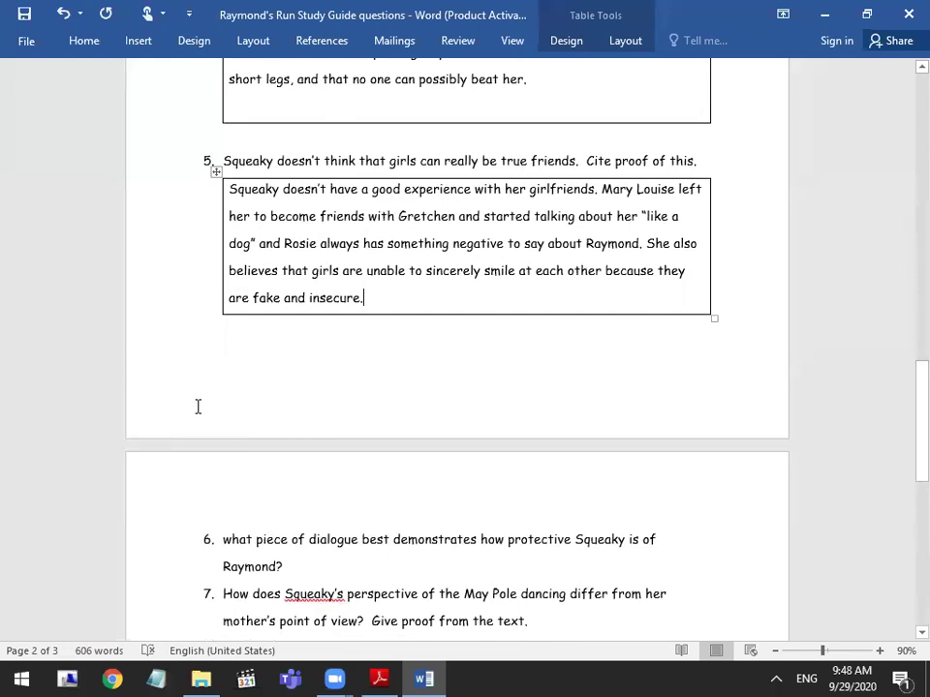
scroll(197, 407, "down", 2)
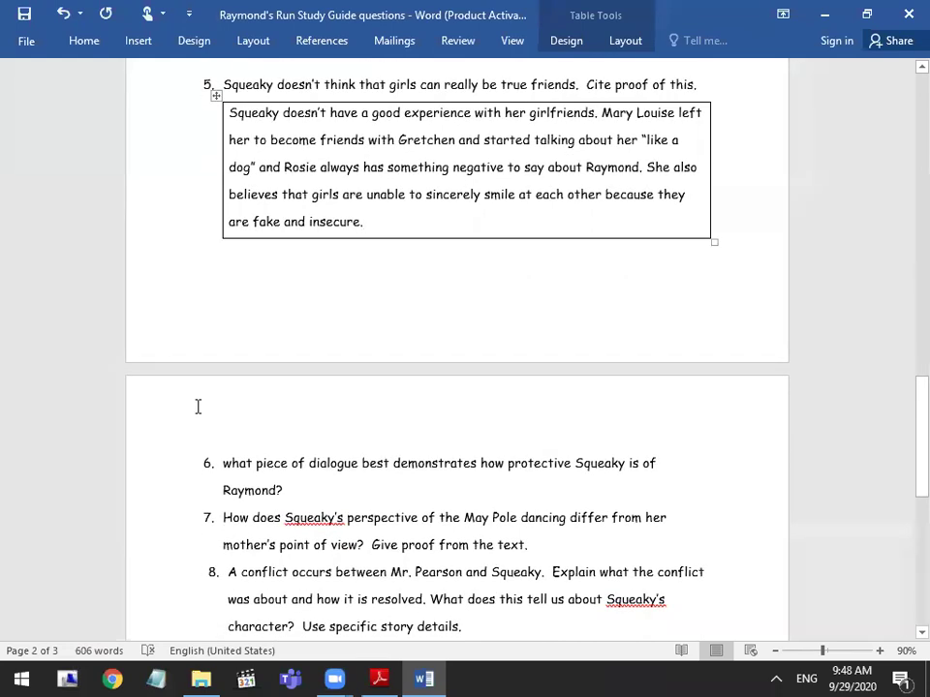
triple_click(231, 475)
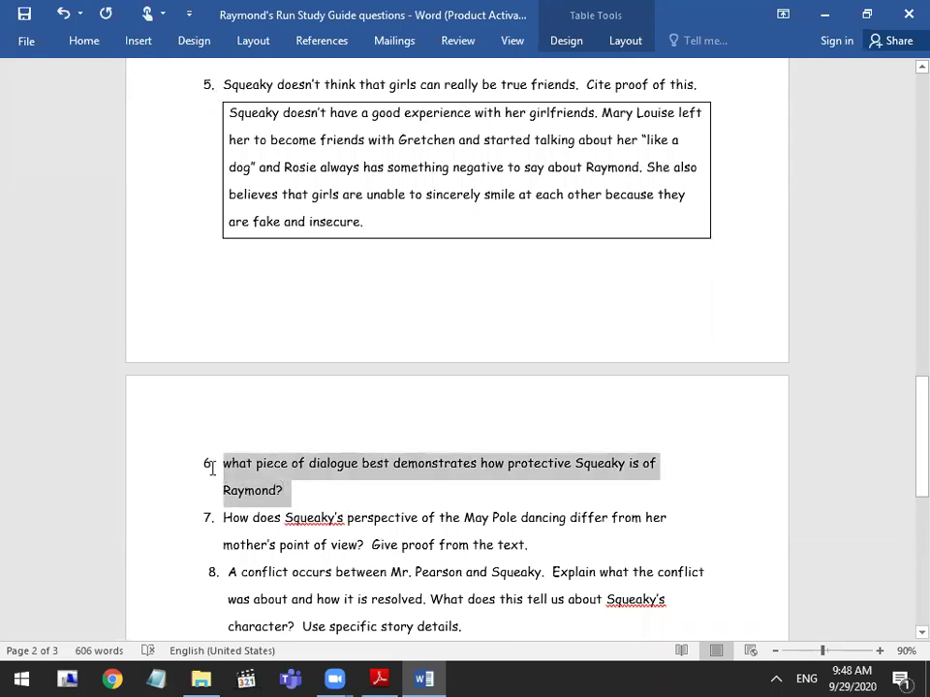
key("Delete")
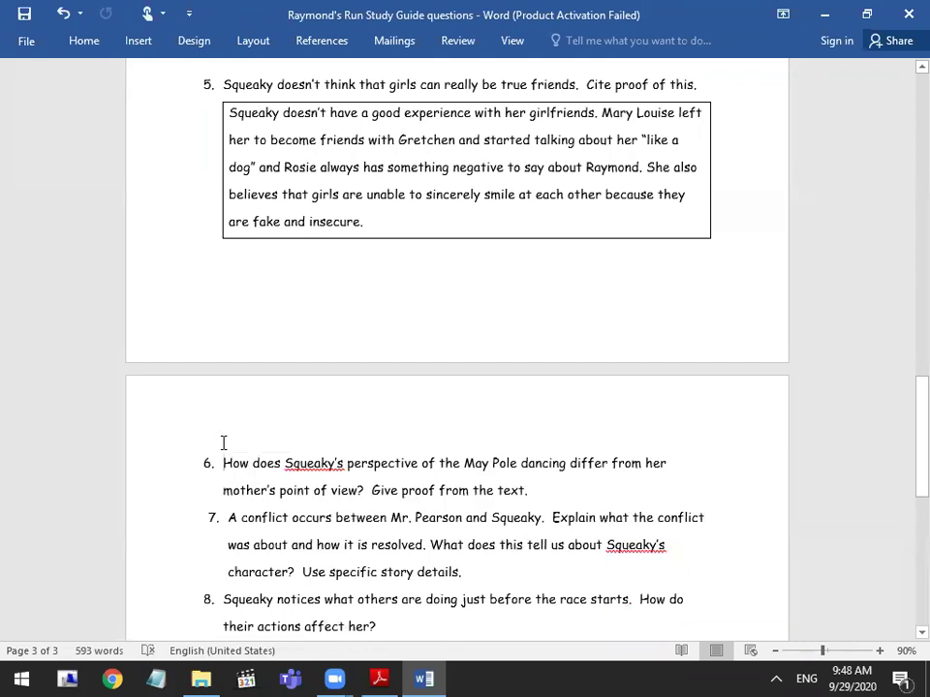
Add an unnumbered blank line below the question about Squeaky's and her mother's views of the May Pole dancing
left_click(534, 491)
left_click_drag(464, 464, 518, 466)
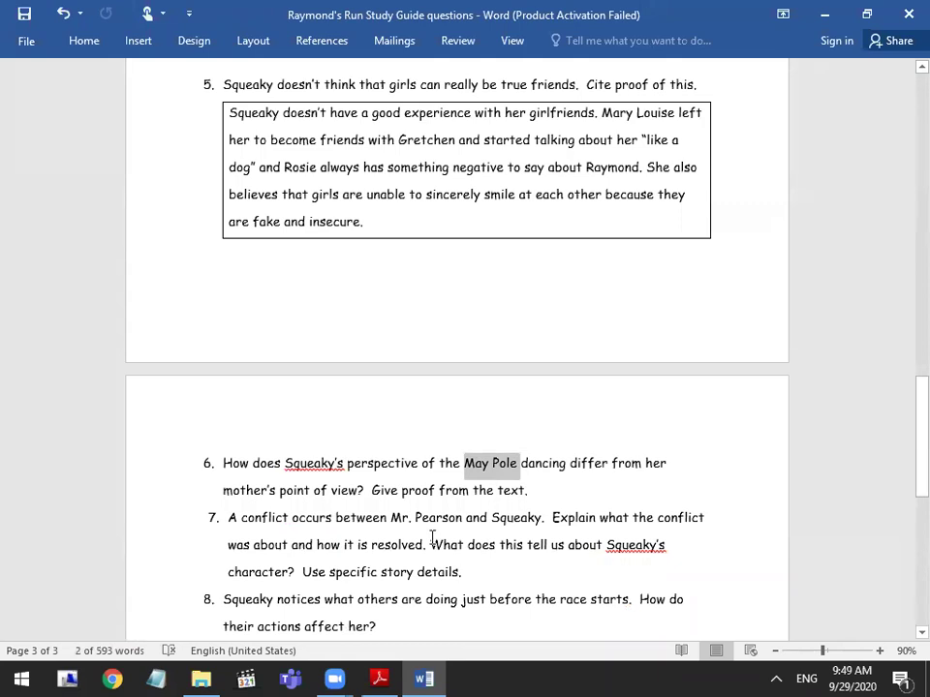
left_click(540, 489)
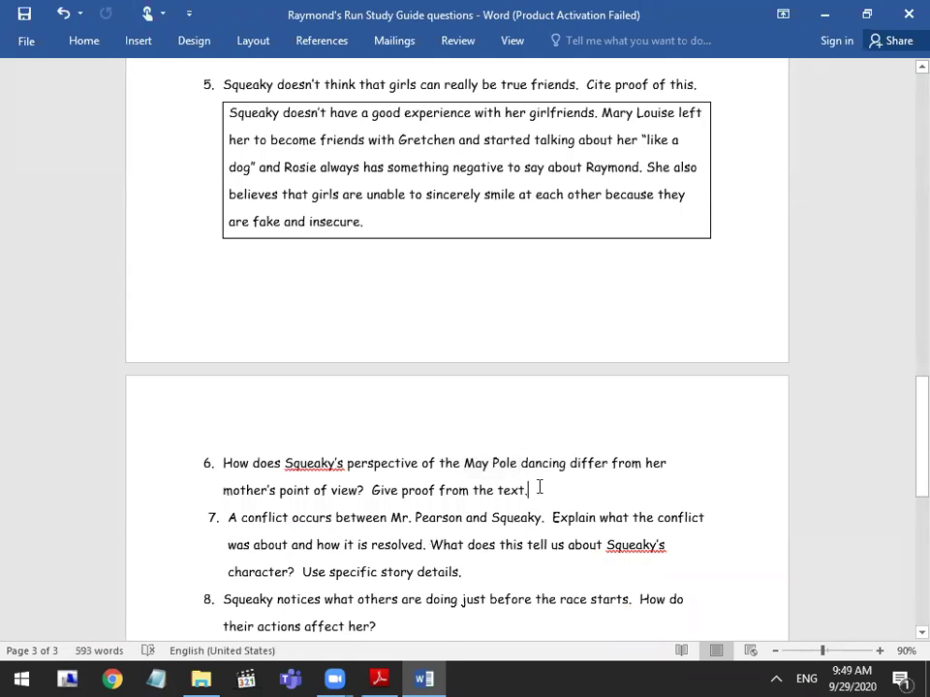
key("Return")
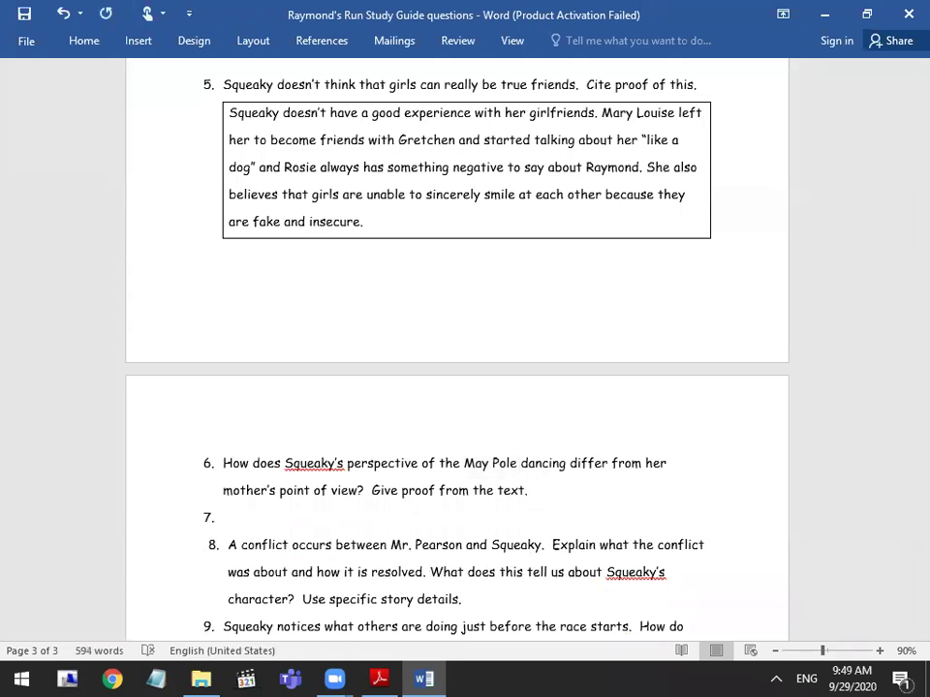
key("BackSpace")
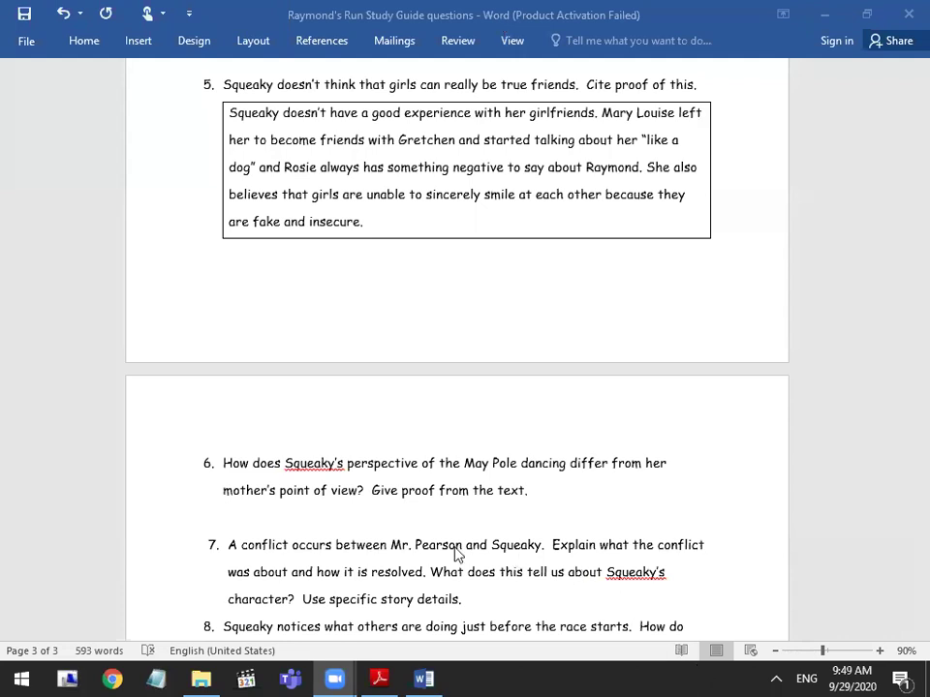
Add another unnumbered line directly below the May Pole question and insert a one-cell table on it
left_click(507, 510)
left_click(543, 497)
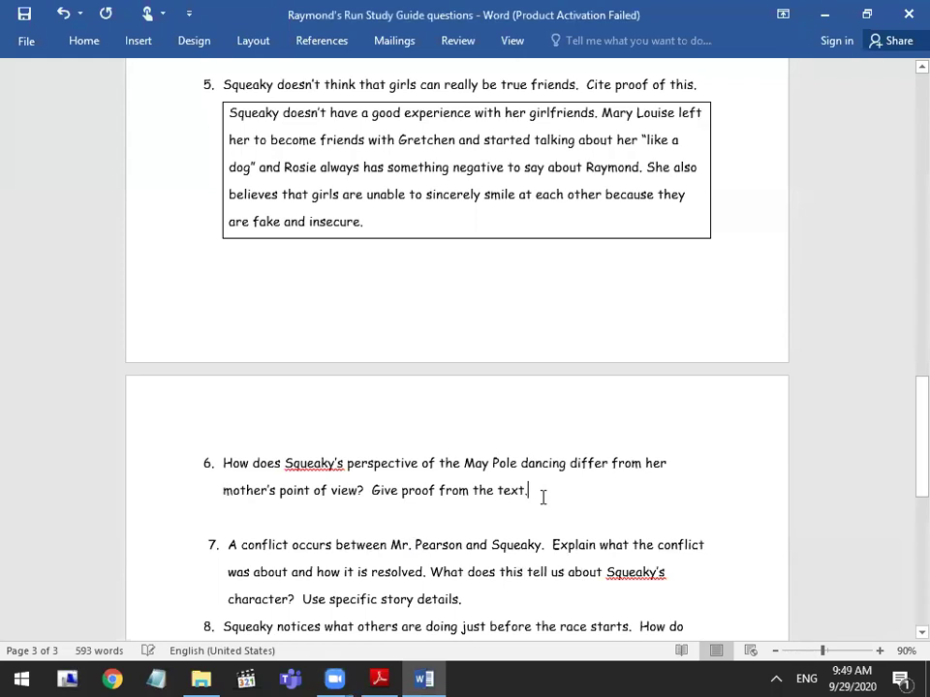
key("Return")
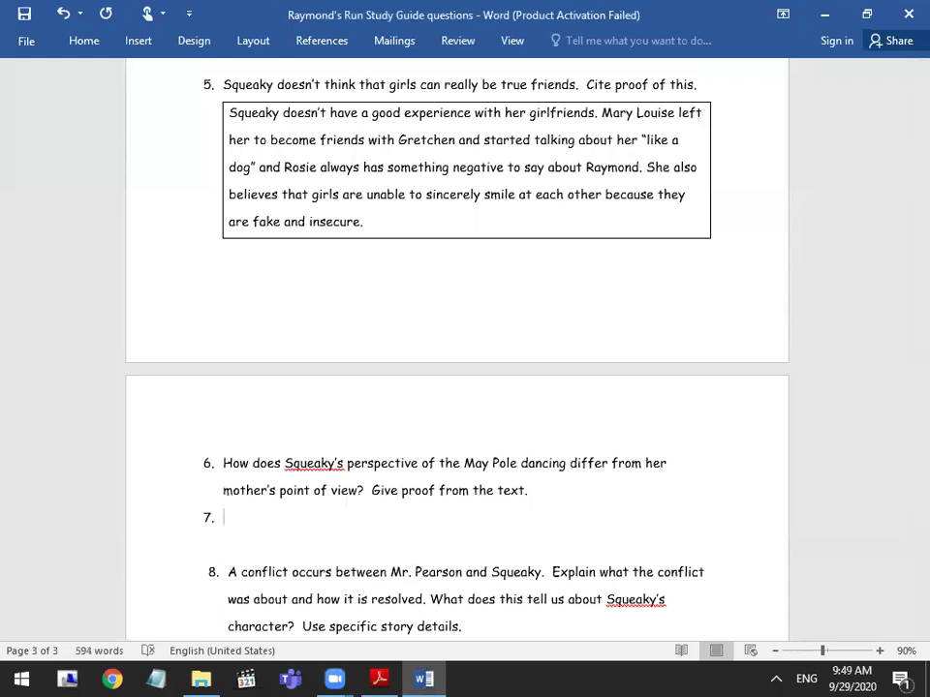
key("BackSpace")
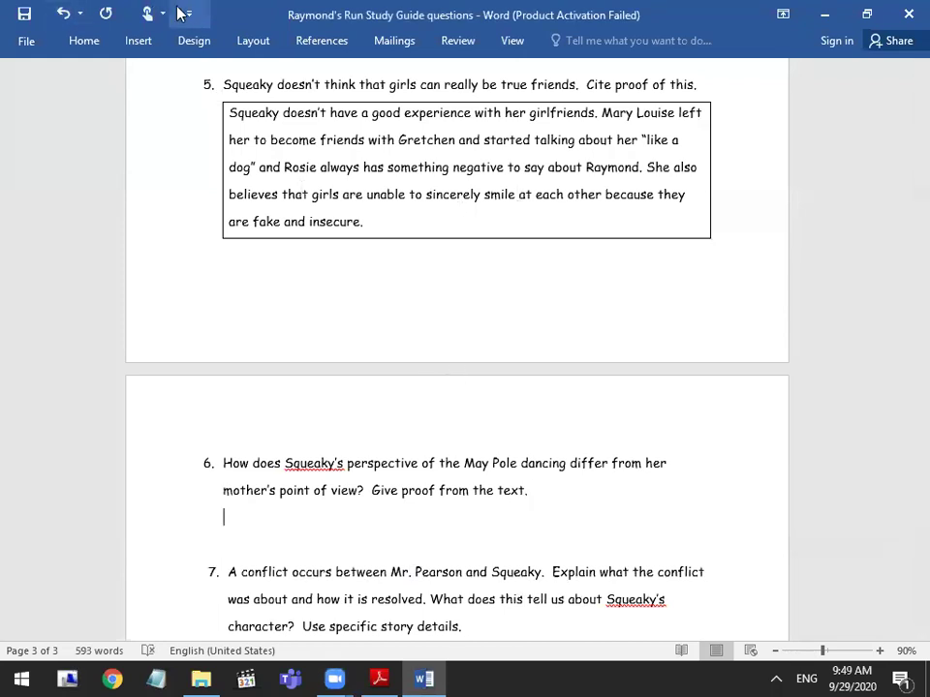
key("alt")
key("n")
key("t")
left_click(57, 149)
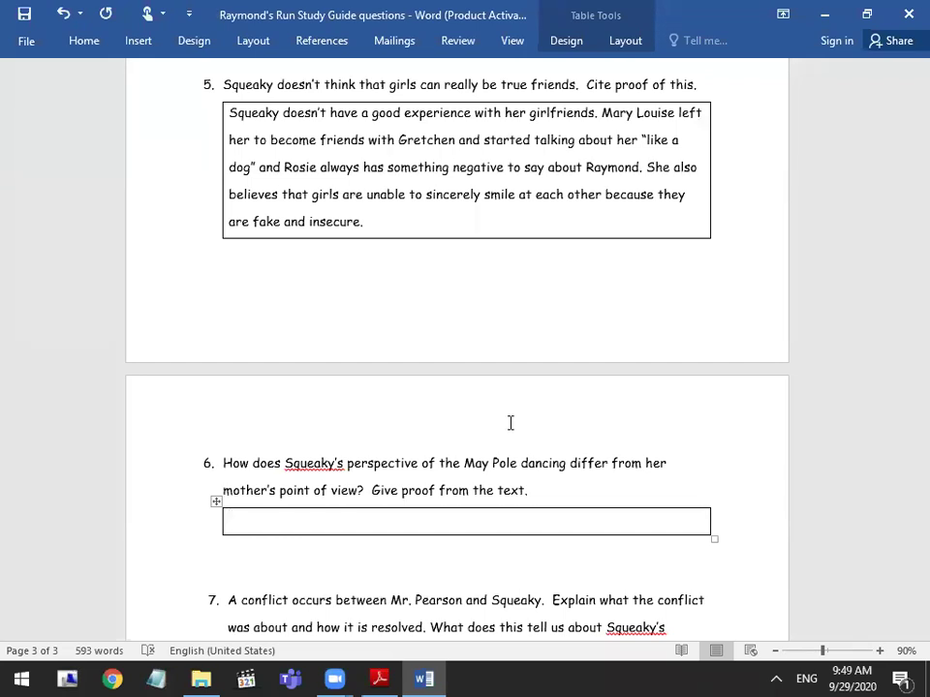
scroll(554, 408, "down", 8)
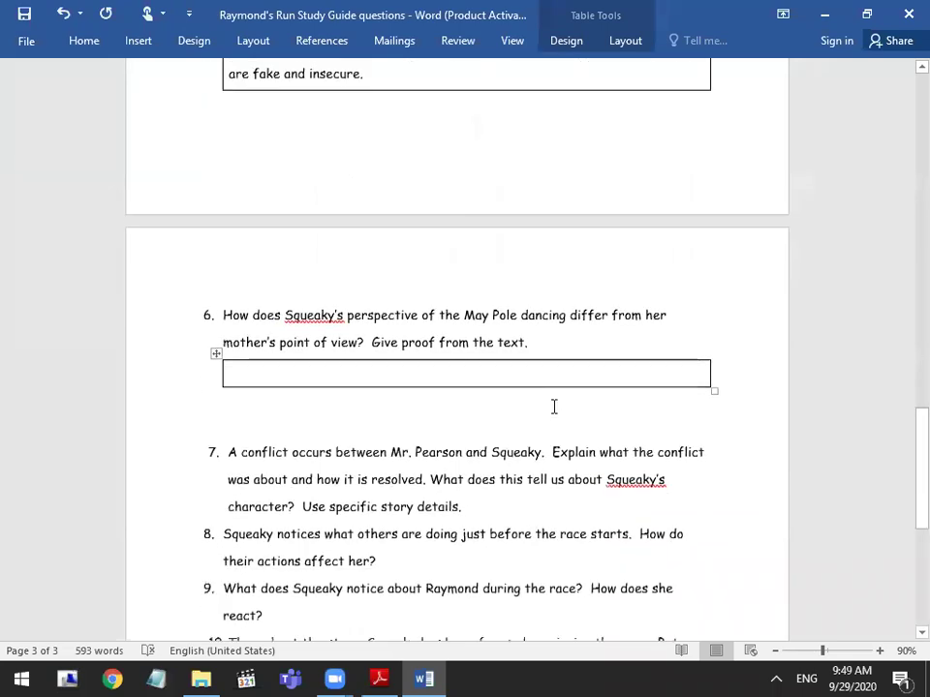
scroll(554, 408, "down", 4)
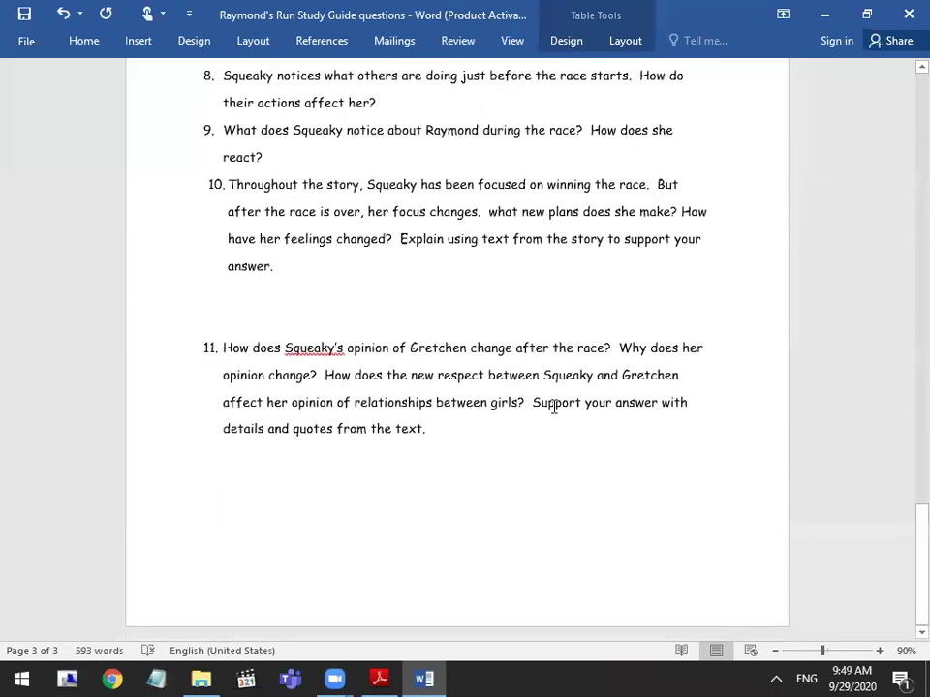
Place the cursor in the empty answer box for the May Pole question and look over the remaining questions 7 to 11
scroll(554, 408, "up", 6)
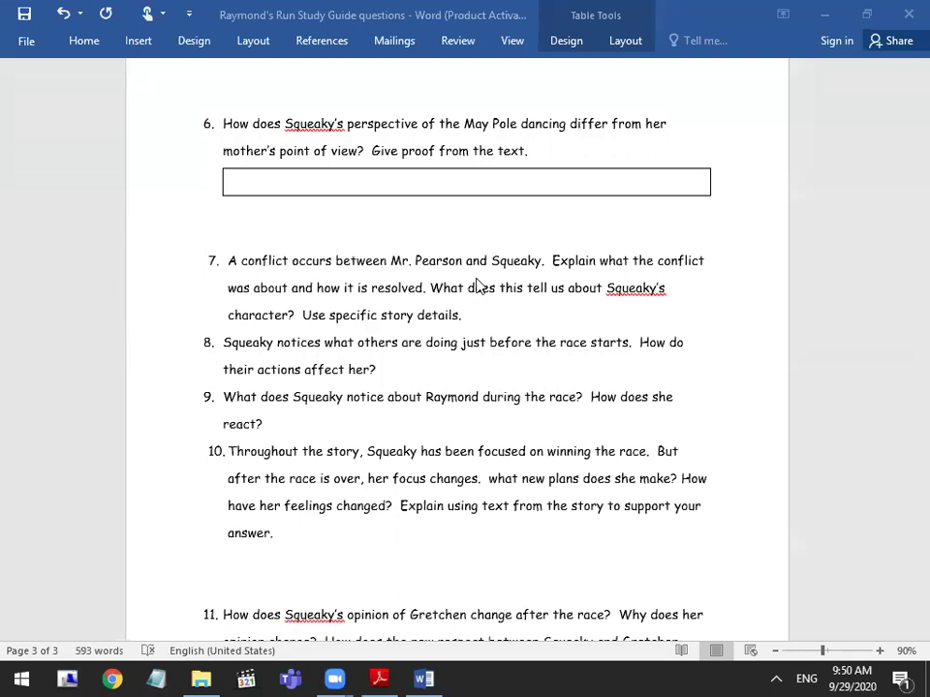
left_click(242, 187)
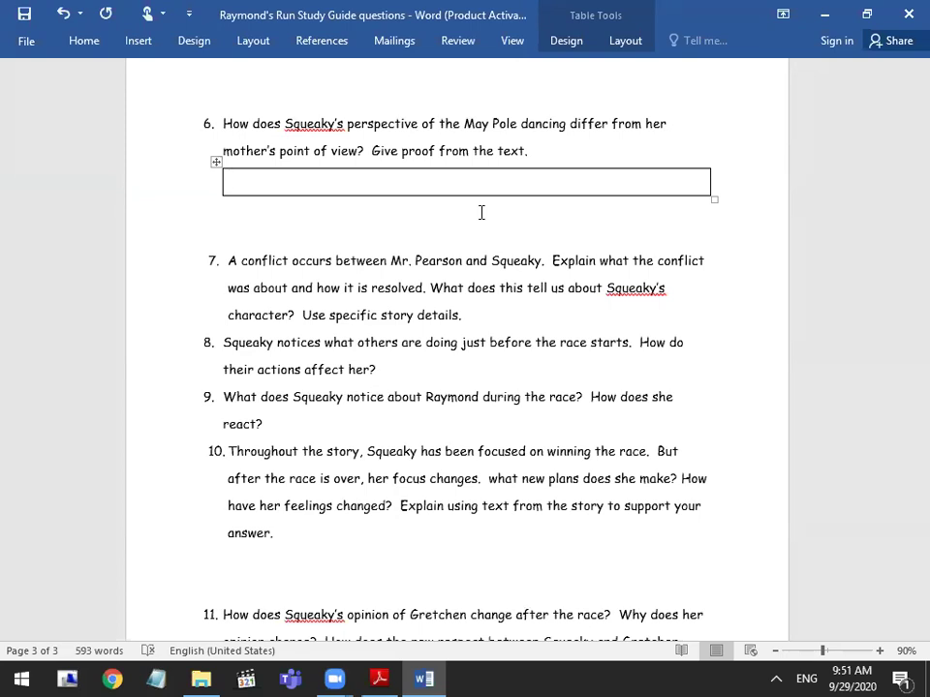
scroll(306, 440, "down", 3)
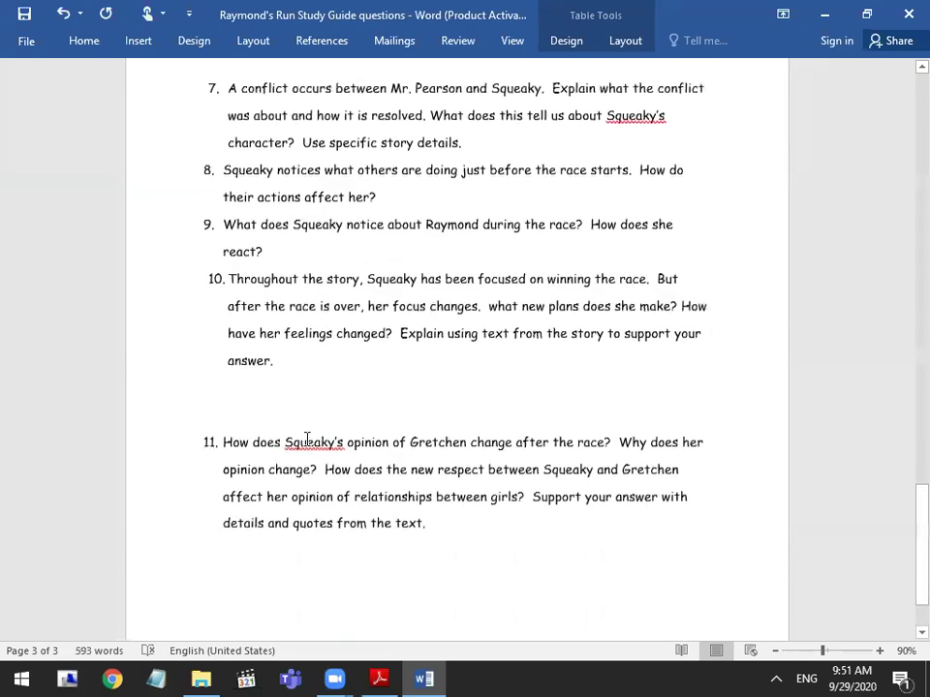
scroll(305, 438, "up", 5)
scroll(305, 438, "down", 1)
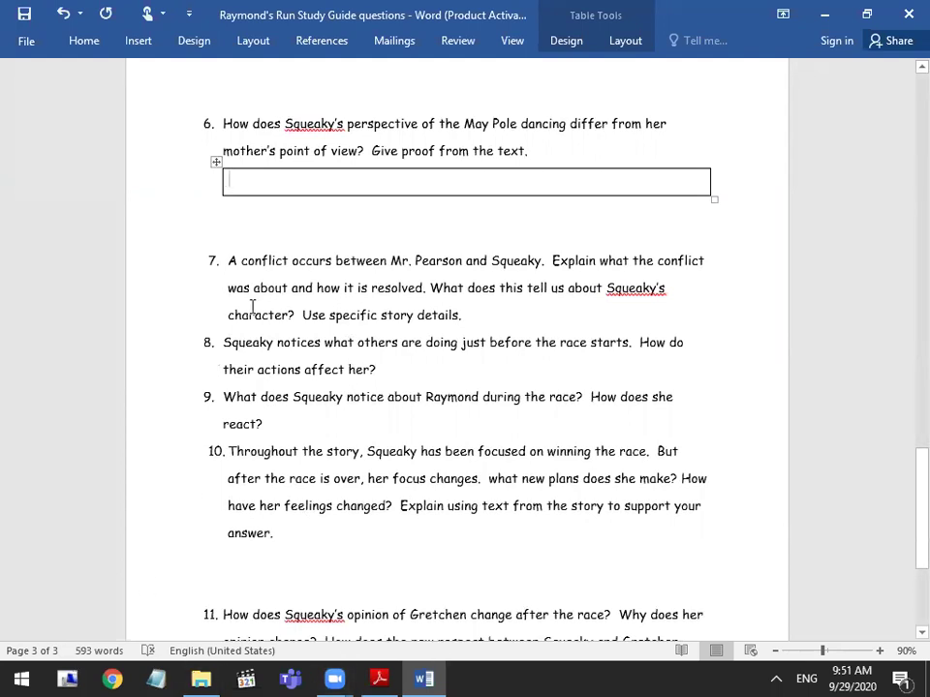
scroll(228, 319, "down", 5)
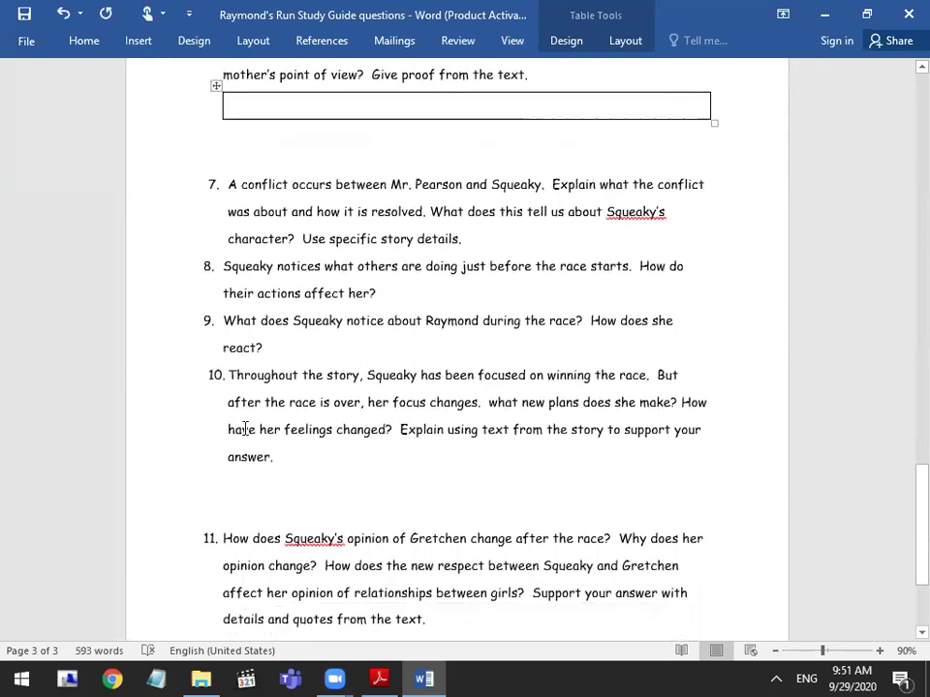
scroll(221, 417, "up", 6)
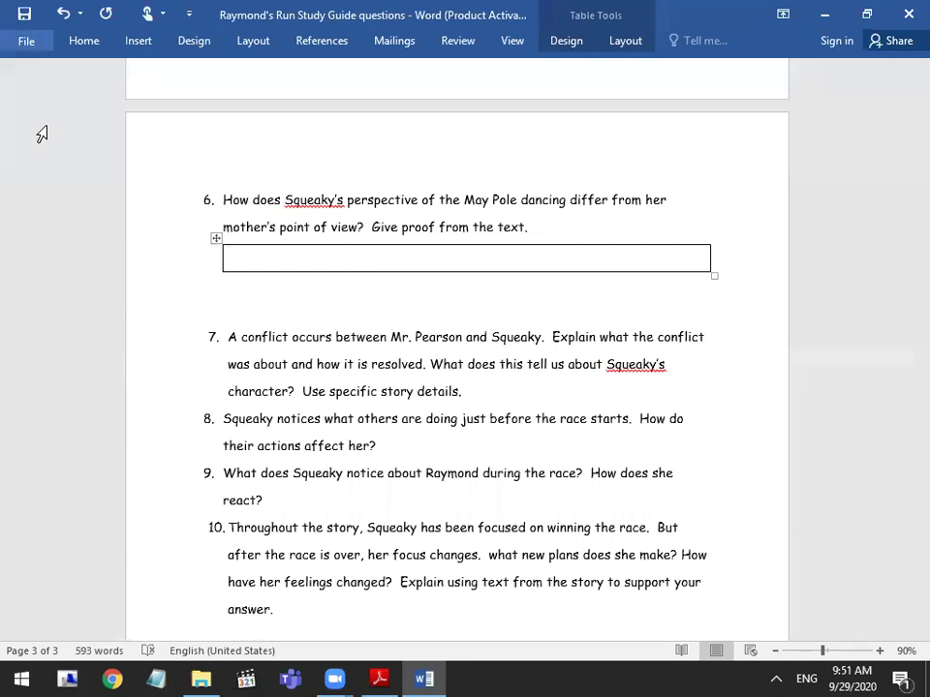
scroll(281, 534, "down", 2)
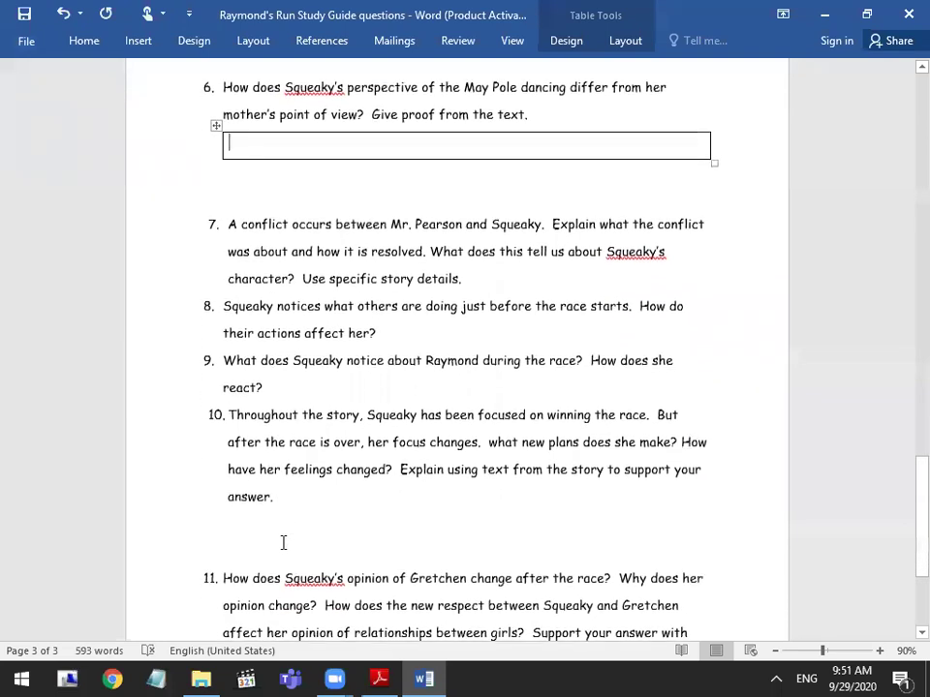